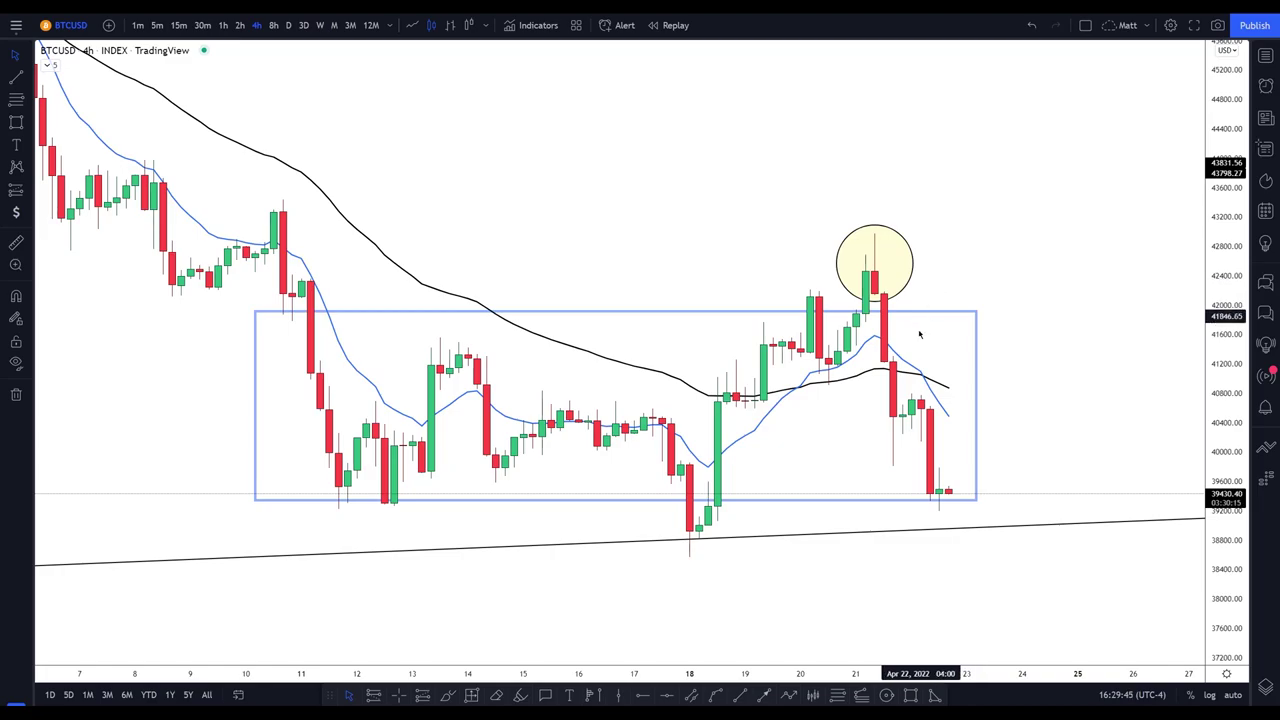
Duplicate the yellow circle from the recent high and place the copy around the April 18 low
{"action": "left_click", "coordinate": [838, 255]}
{"action": "left_click_drag", "start_coordinate": [840, 230], "coordinate": [666, 500]}
{"action": "left_click", "coordinate": [696, 570]}
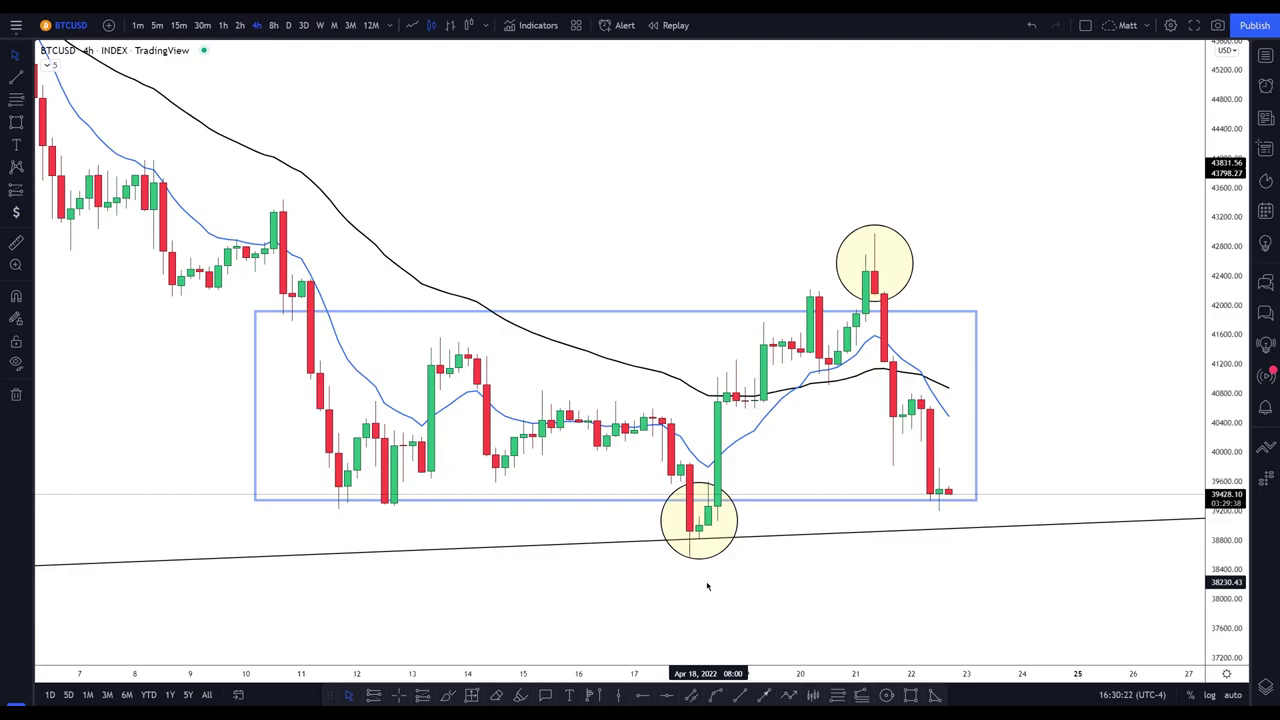
Start bar replay from around April 17, just before the drop to the circled low
{"action": "left_click_drag", "start_coordinate": [649, 583], "coordinate": [648, 551]}
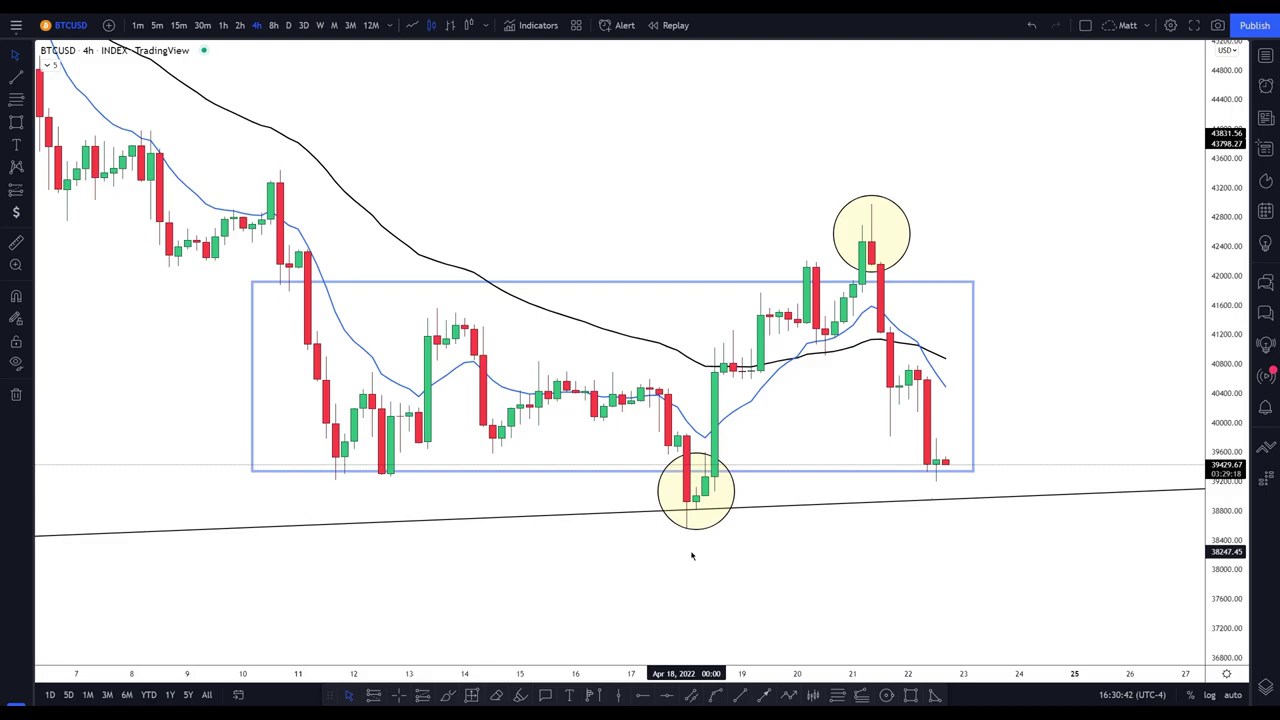
{"action": "left_click", "coordinate": [670, 25]}
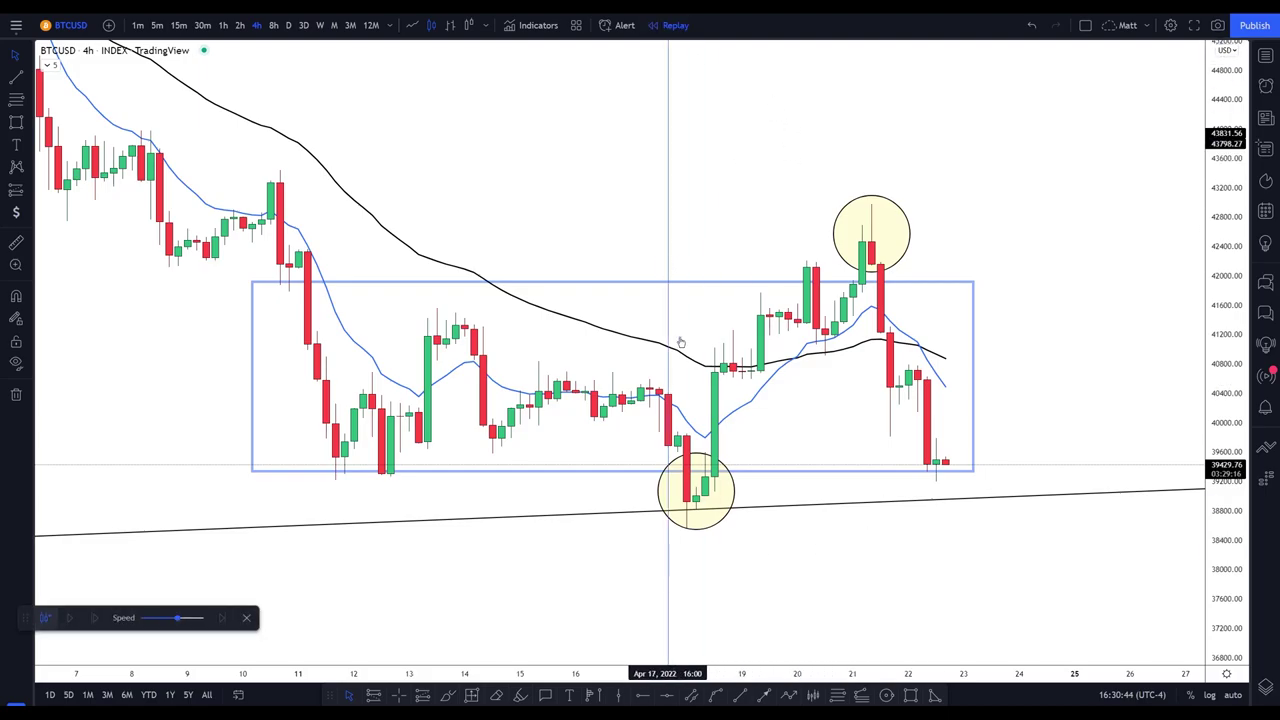
{"action": "left_click", "coordinate": [657, 429]}
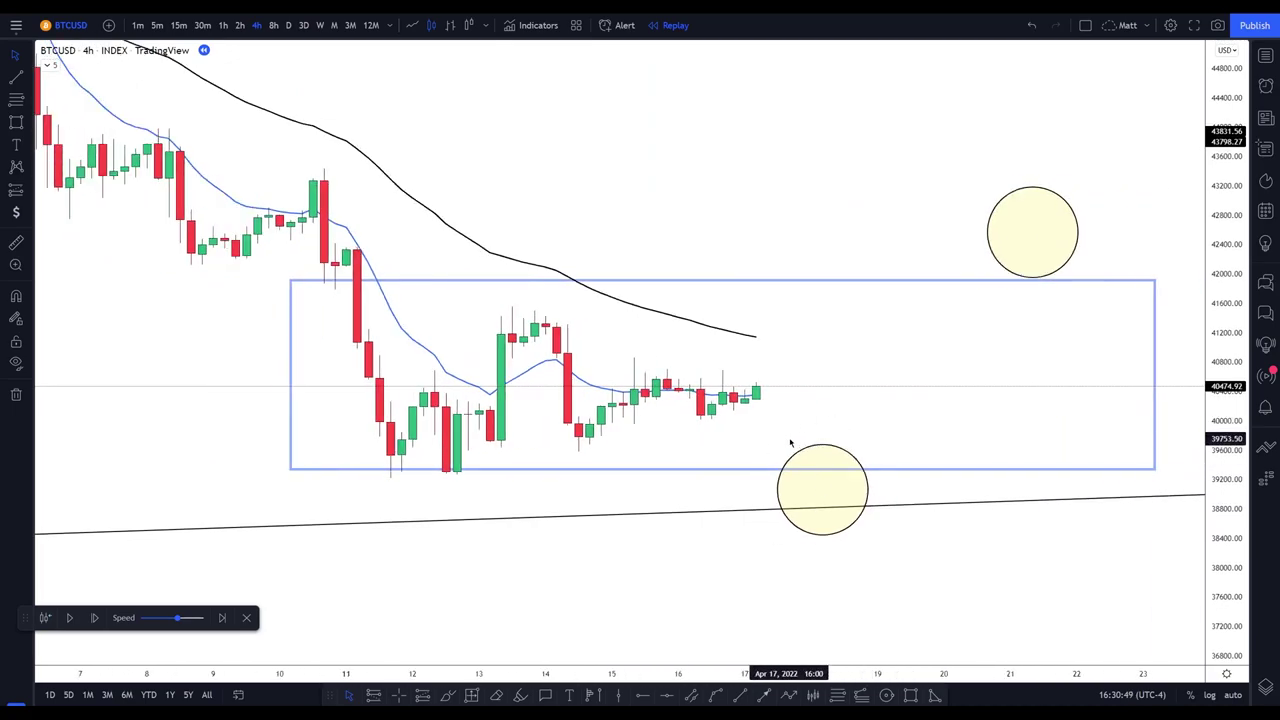
Brush short horizontal marks beneath each of the five successive lows between April 11 and April 16
{"action": "left_click", "coordinate": [447, 695]}
{"action": "left_click_drag", "start_coordinate": [330, 477], "coordinate": [596, 448]}
{"action": "left_click_drag", "start_coordinate": [670, 418], "coordinate": [731, 418]}
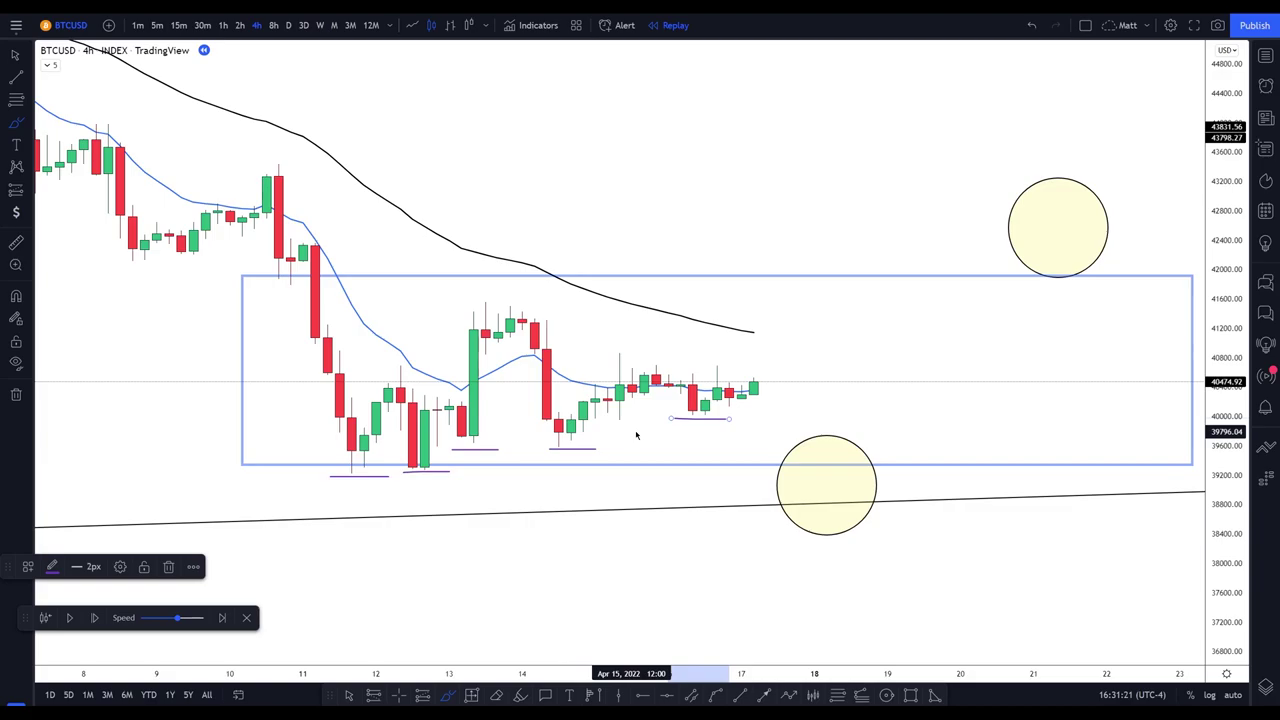
Brush a falling and a rising stepped curve above the price, and draw a rising path arrow along the marked lows
{"action": "mouse_move", "coordinate": [477, 117]}
{"action": "left_mouse_down"}
{"action": "mouse_move", "coordinate": [510, 117]}
{"action": "mouse_move", "coordinate": [632, 222]}
{"action": "left_mouse_up"}
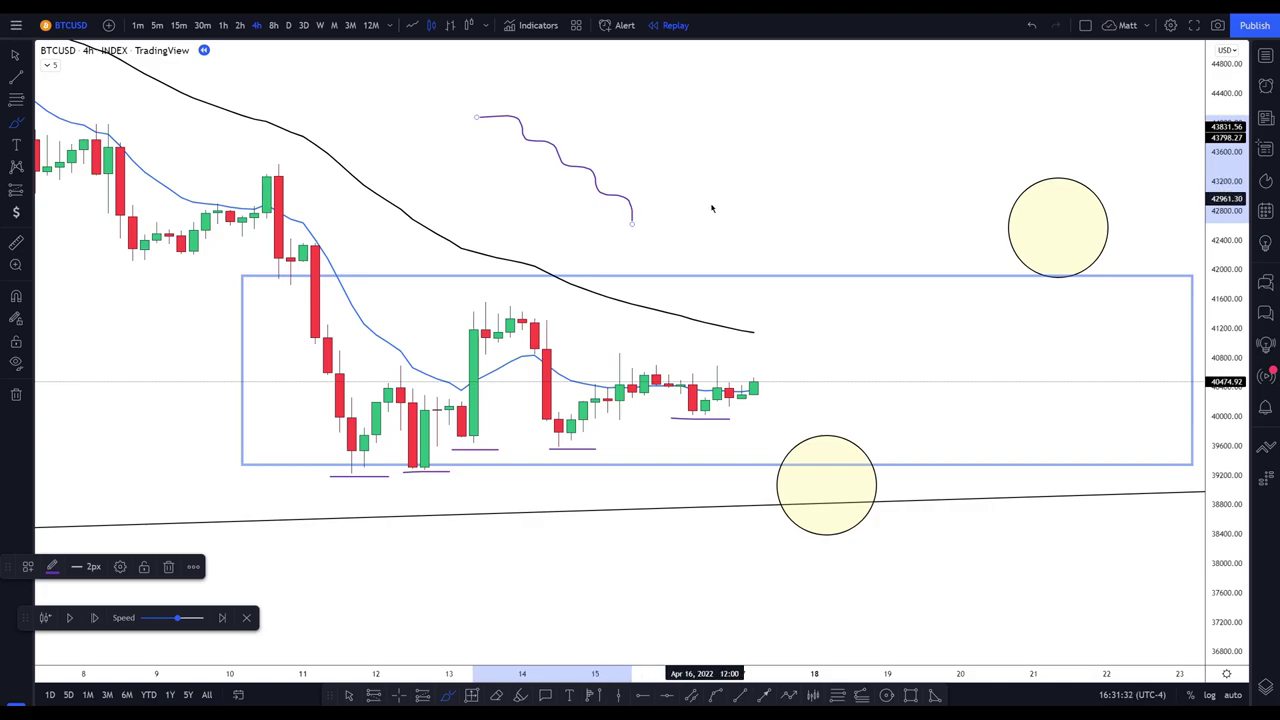
{"action": "mouse_move", "coordinate": [729, 222]}
{"action": "left_mouse_down"}
{"action": "mouse_move", "coordinate": [788, 172]}
{"action": "mouse_move", "coordinate": [815, 110]}
{"action": "left_mouse_up"}
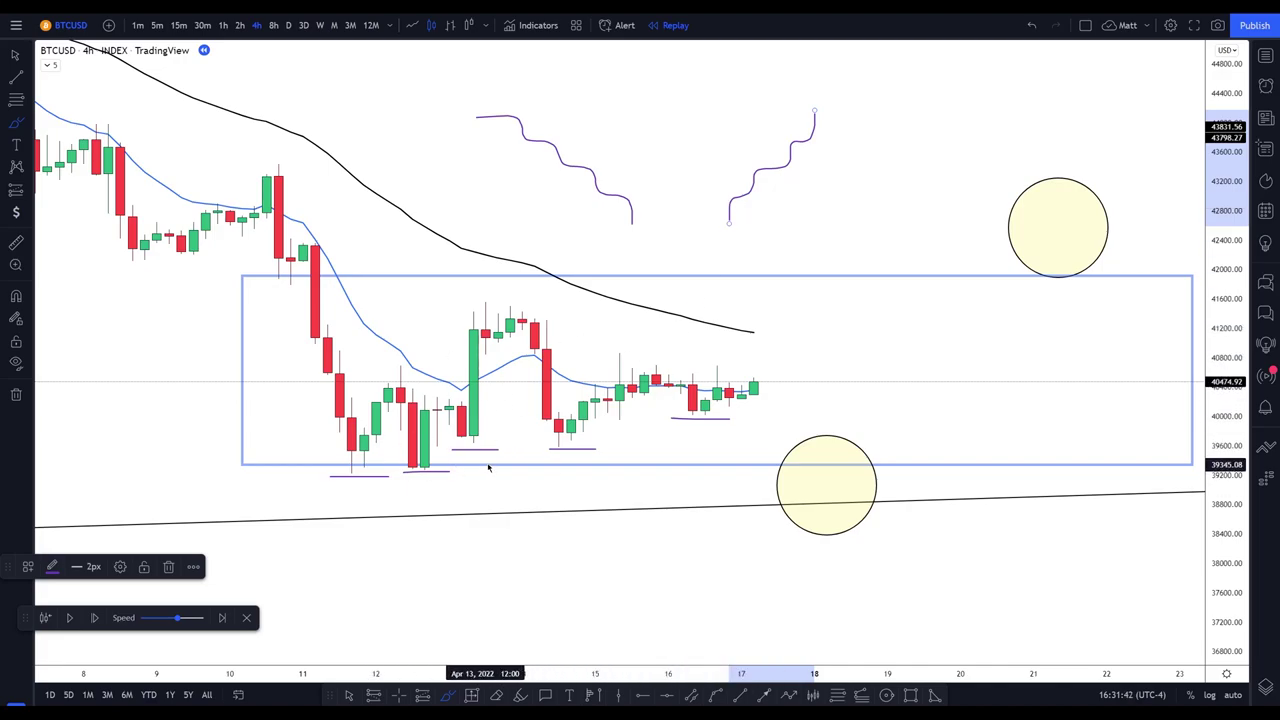
{"action": "left_click", "coordinate": [789, 694]}
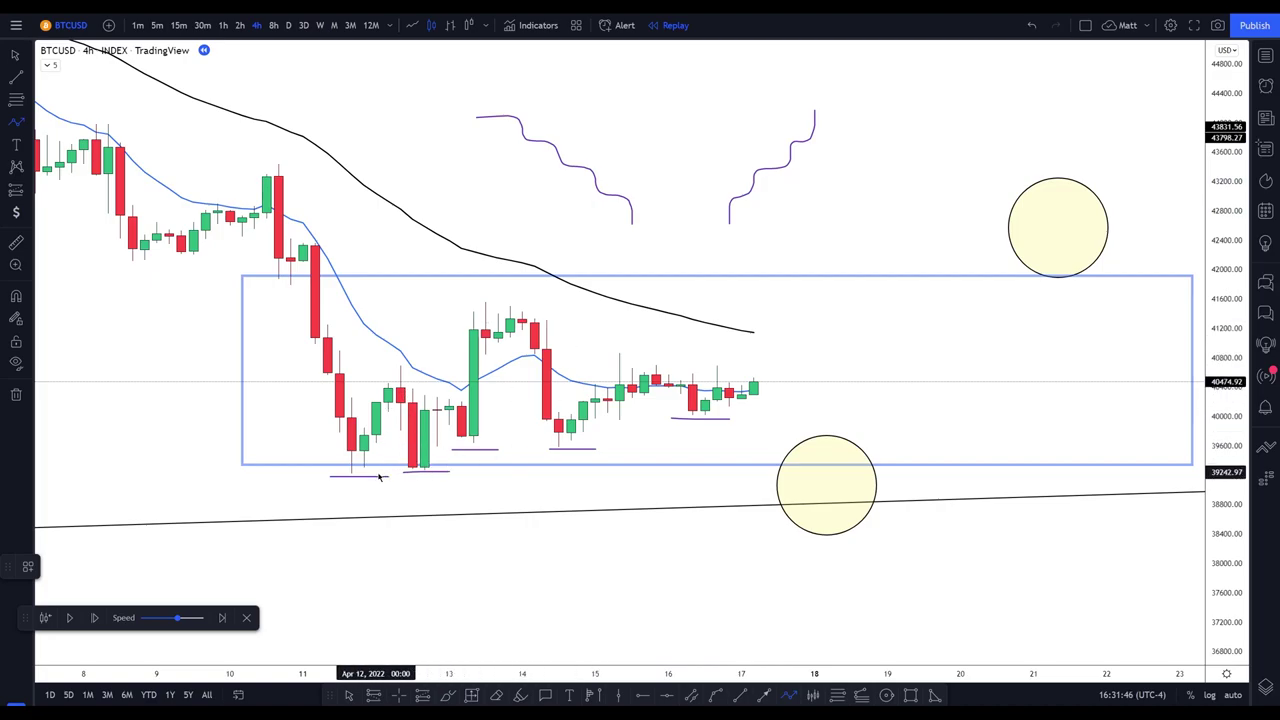
{"action": "left_click_drag", "start_coordinate": [351, 476], "coordinate": [823, 398]}
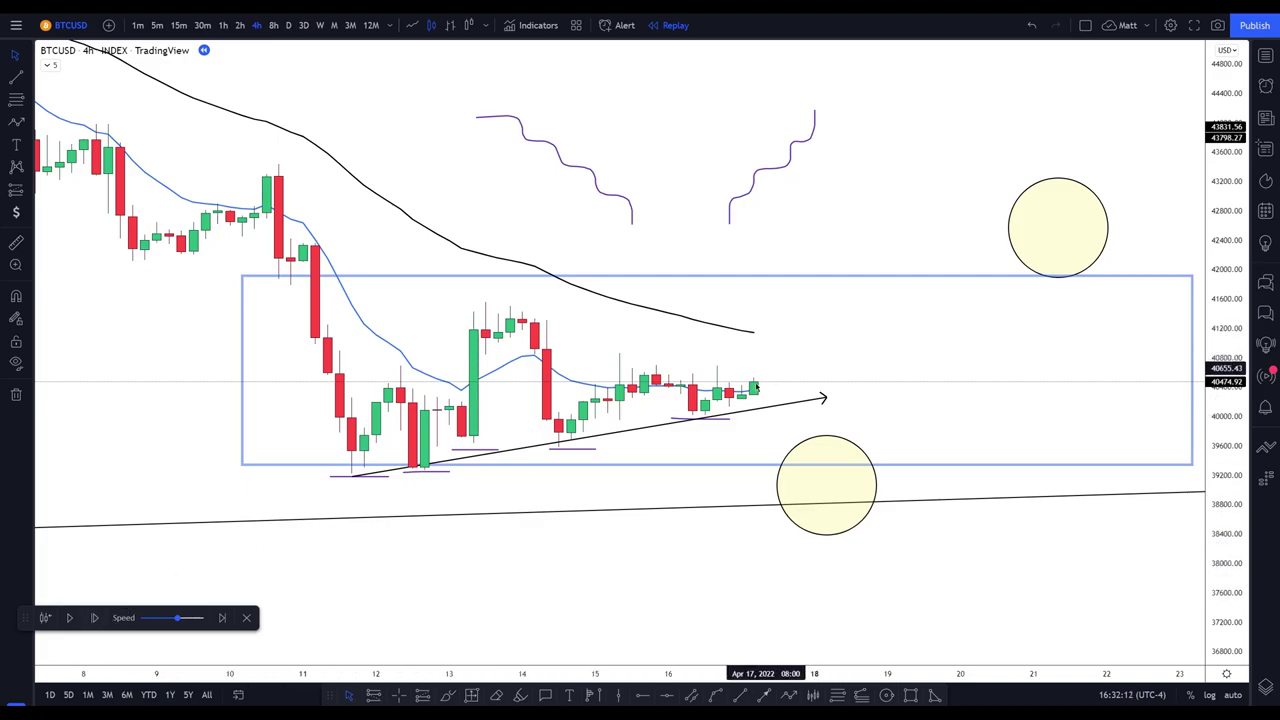
Advance the replay four candles, until price has broken below the rising arrow line
{"action": "left_click", "coordinate": [95, 619]}
{"action": "left_click", "coordinate": [95, 619]}
{"action": "left_click", "coordinate": [95, 619]}
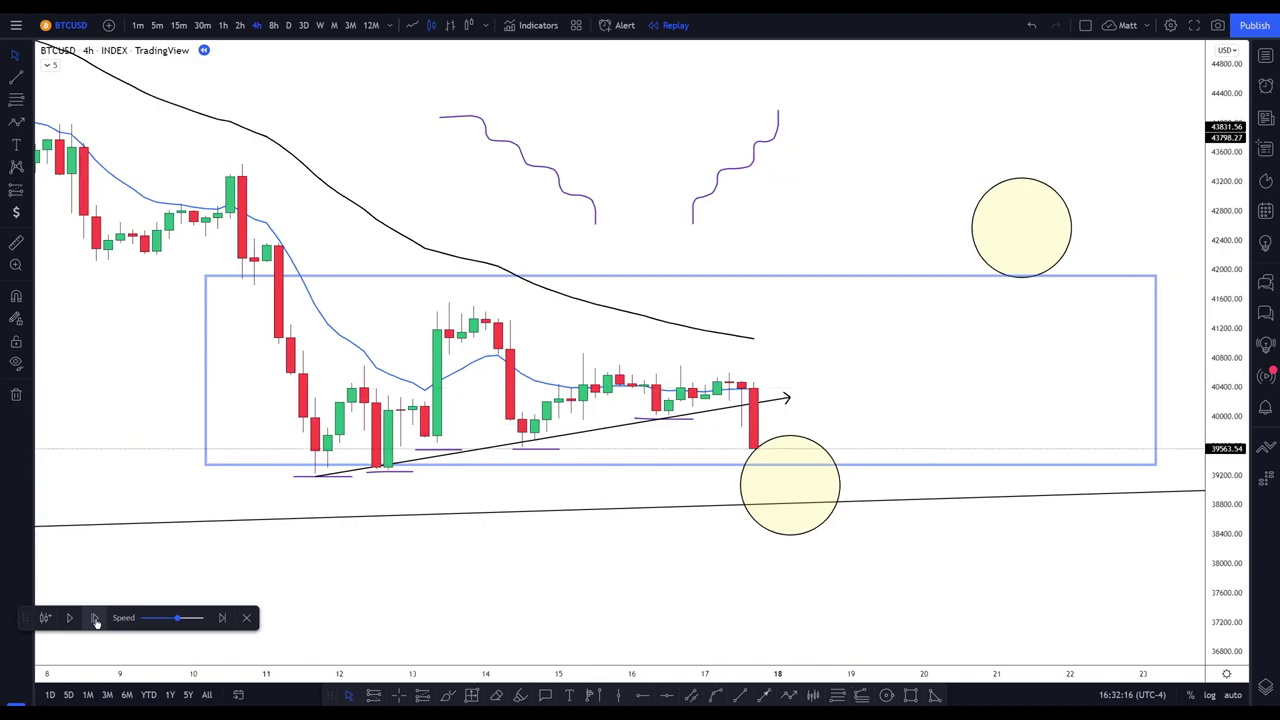
{"action": "left_click", "coordinate": [95, 619]}
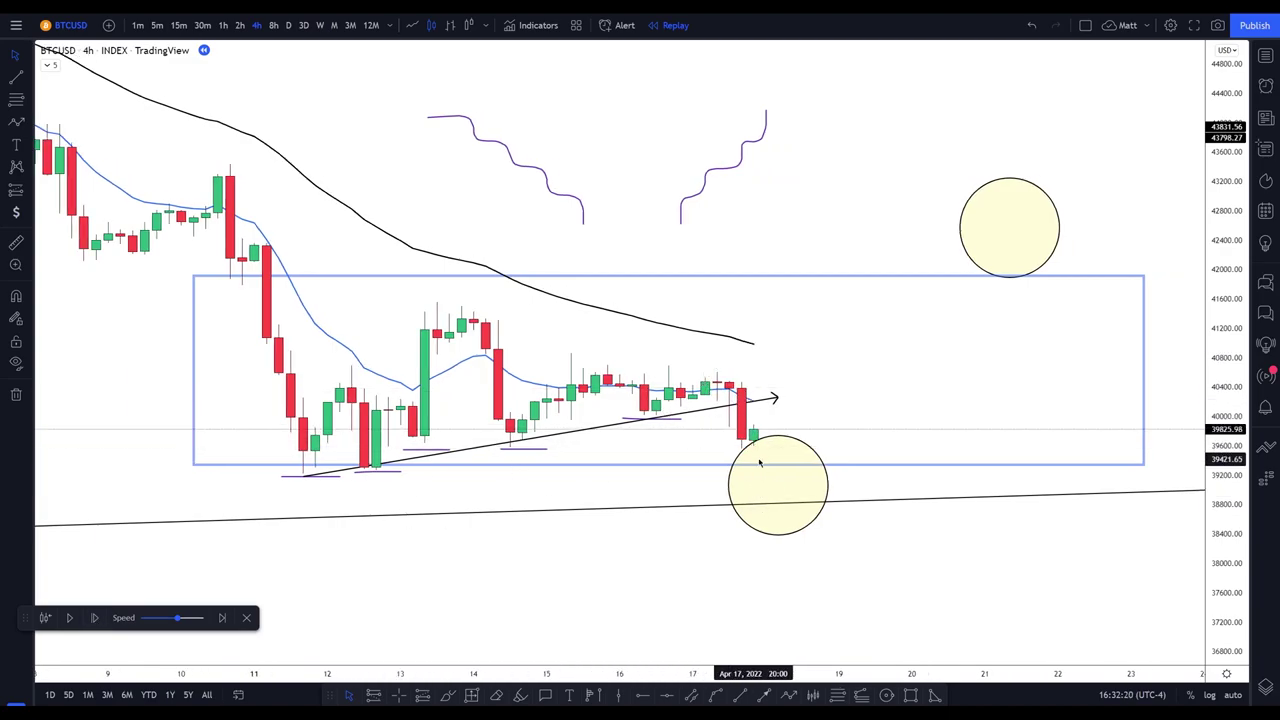
{"action": "key", "text": "alt+b"}
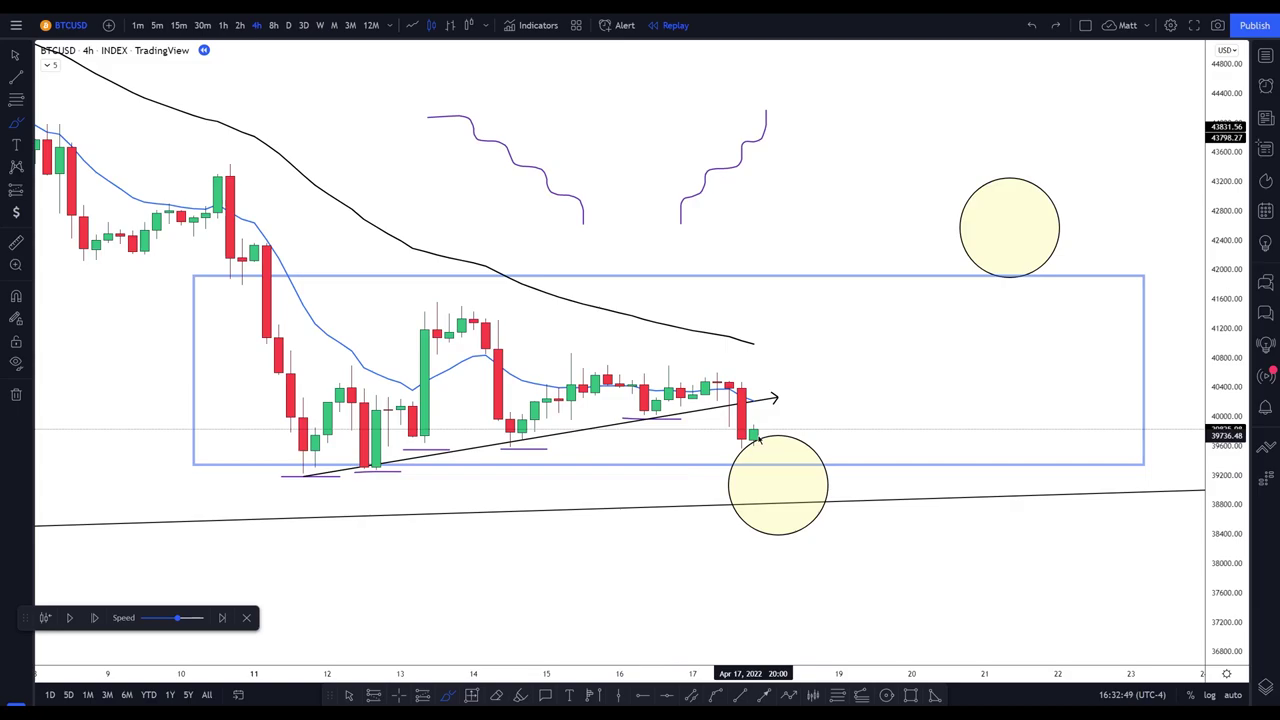
{"action": "key", "text": "Escape"}
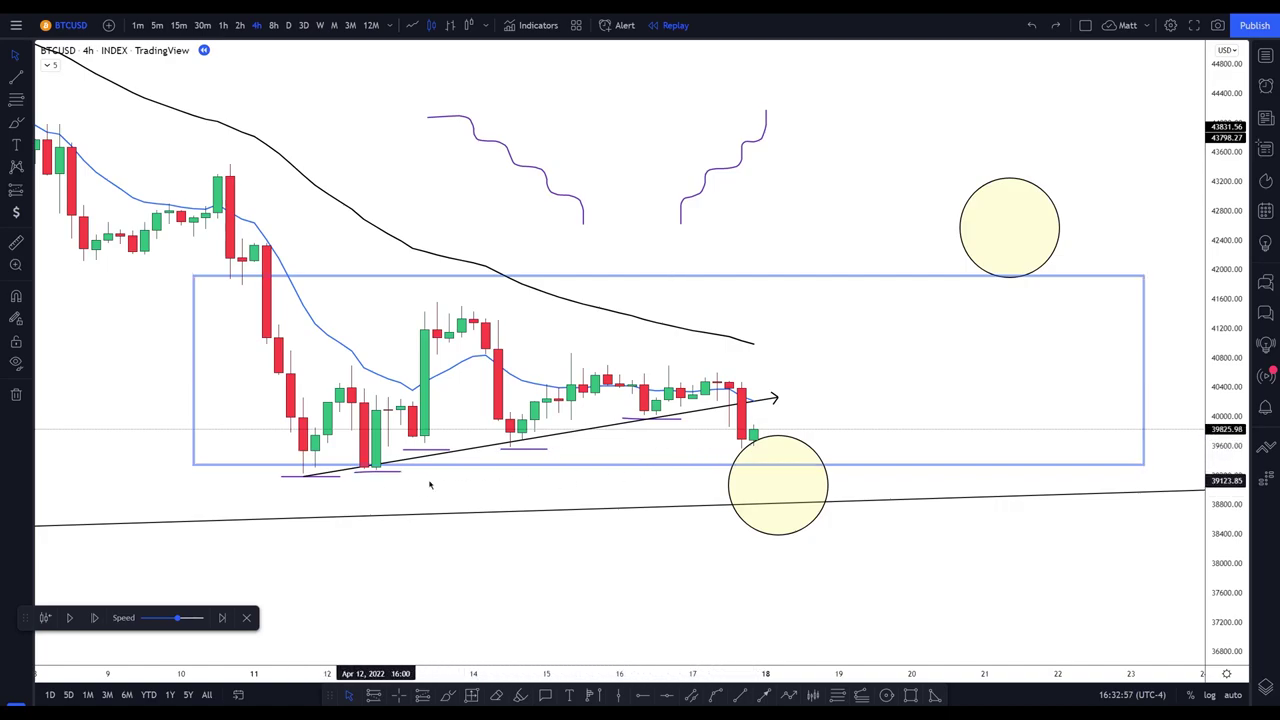
Add the text label "EQL" beside the two equal lows of April 11 and 12
{"action": "scroll", "coordinate": [390, 490], "scroll_direction": "up", "scroll_amount": 2}
{"action": "left_click_drag", "start_coordinate": [394, 491], "coordinate": [513, 483]}
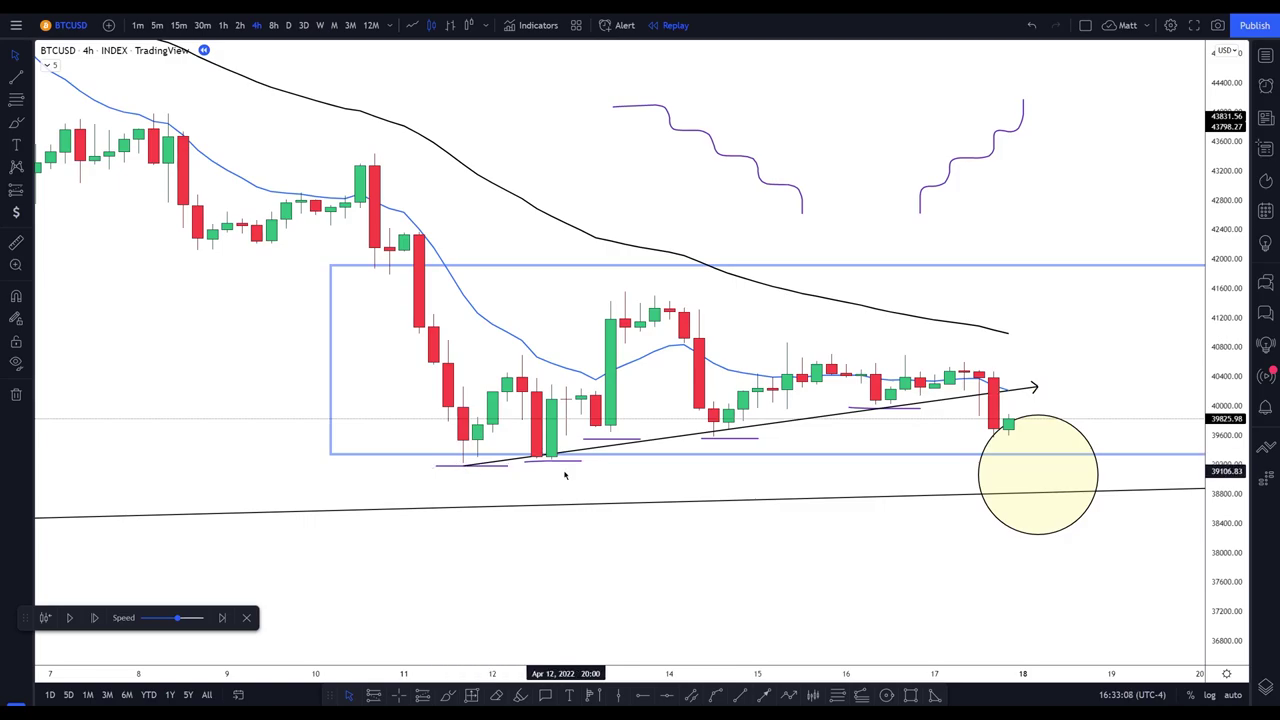
{"action": "type", "text": "EQL"}
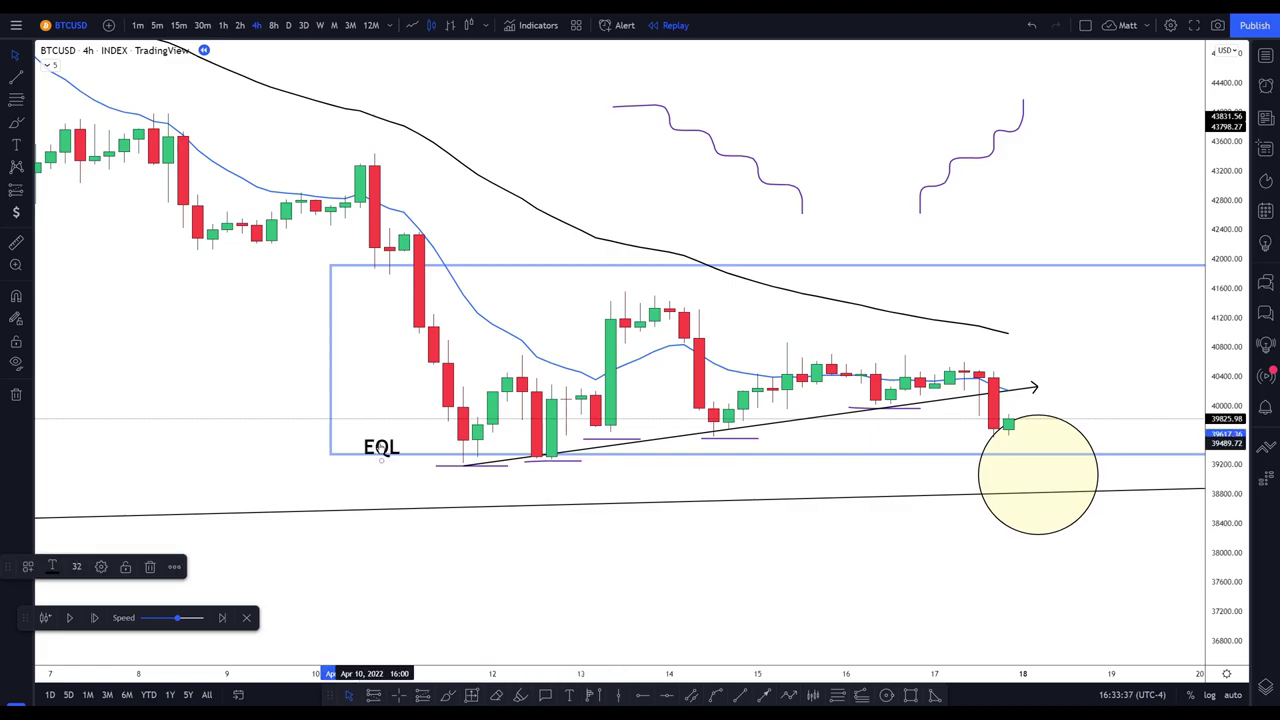
{"action": "left_click_drag", "start_coordinate": [390, 443], "coordinate": [411, 440]}
{"action": "left_click", "coordinate": [497, 480]}
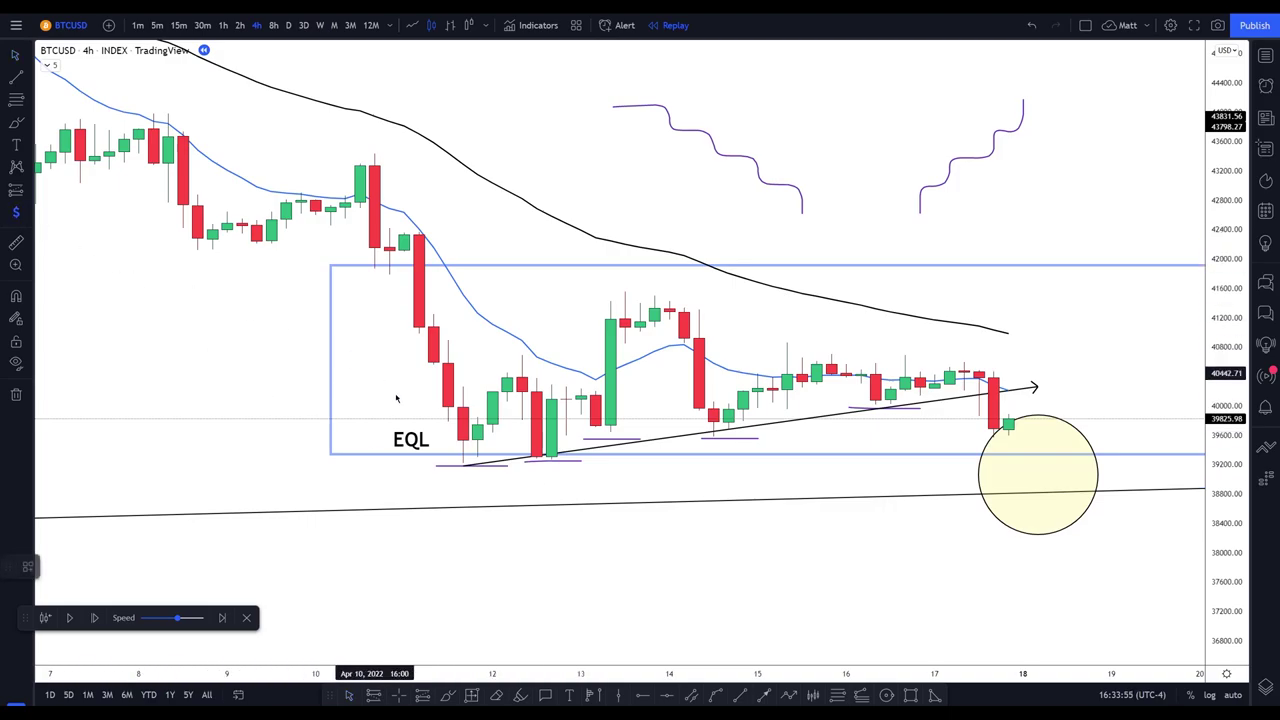
Place a green $ marker centred beneath the two equal lows
{"action": "left_click", "coordinate": [551, 495]}
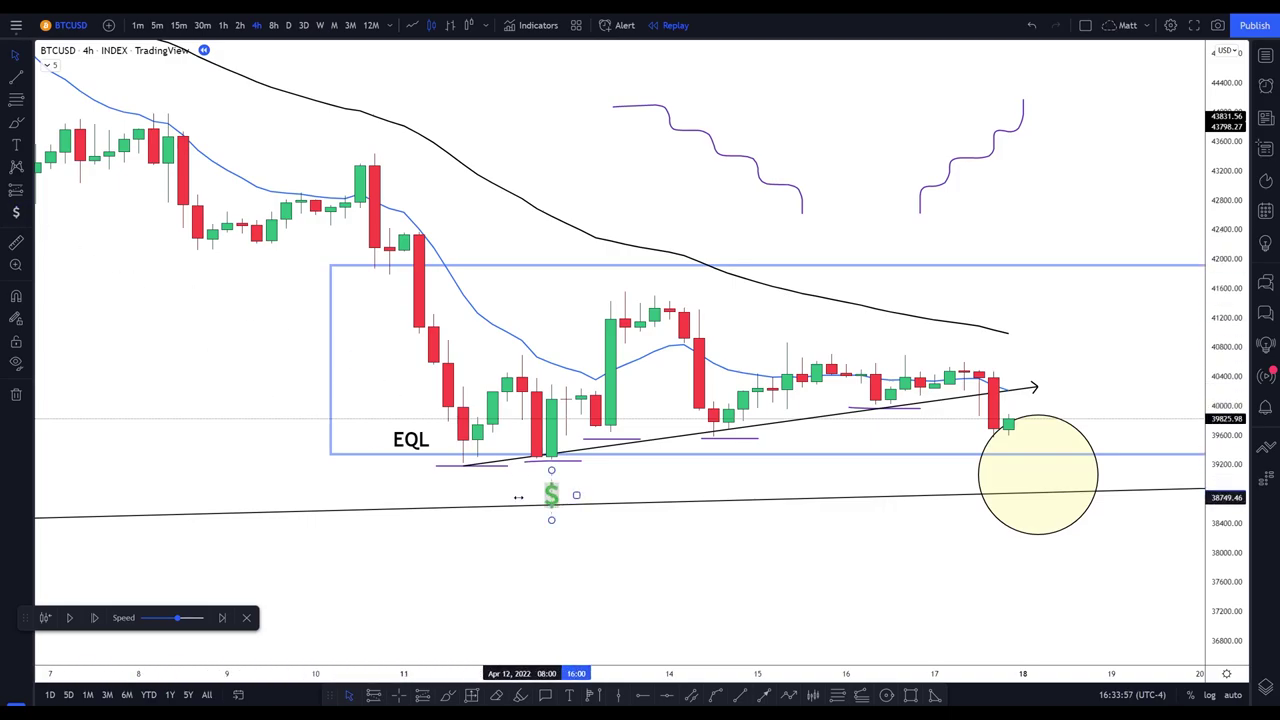
{"action": "left_click_drag", "start_coordinate": [556, 503], "coordinate": [512, 497]}
{"action": "left_click", "coordinate": [574, 526]}
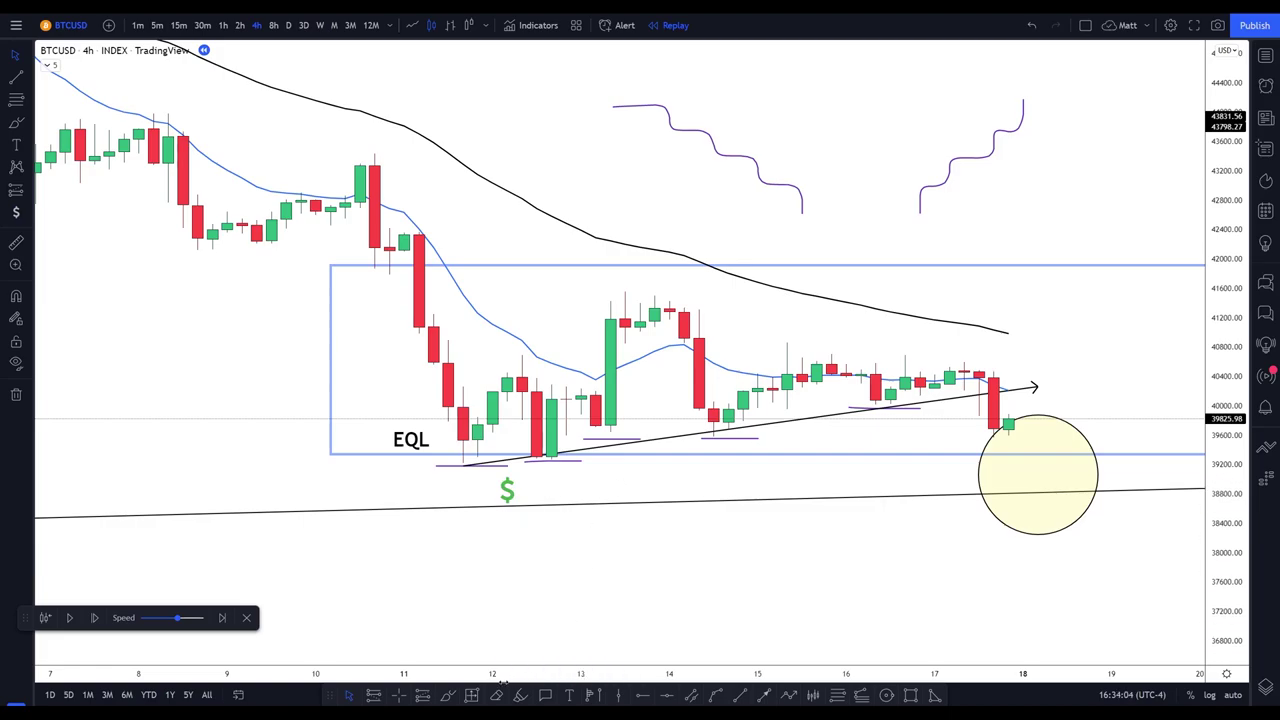
Place a long position from the second equal low with entry 39651.39, target 40602.94 and stop 39004.73
{"action": "left_click", "coordinate": [562, 439]}
{"action": "left_click_drag", "start_coordinate": [551, 500], "coordinate": [548, 483]}
{"action": "left_click", "coordinate": [545, 482]}
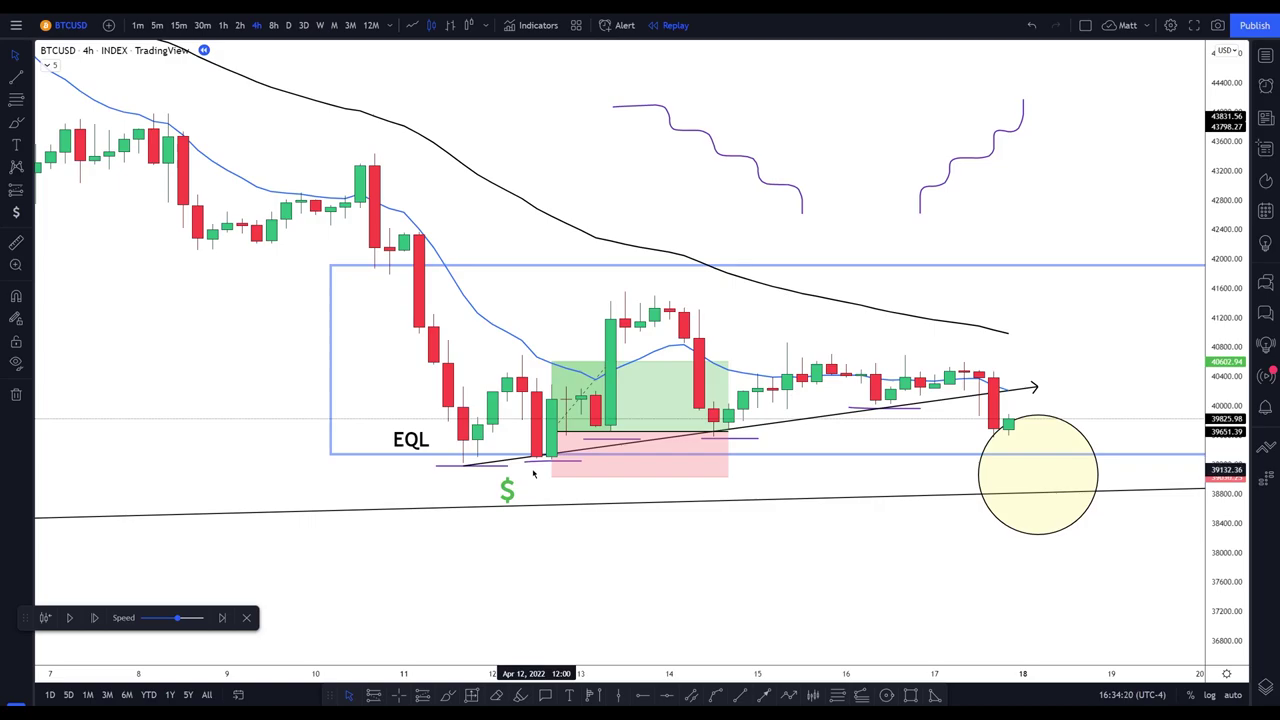
Draw an arrow pointing at the long position's stop level, and extend the position's width to about April 15
{"action": "left_click", "coordinate": [763, 694]}
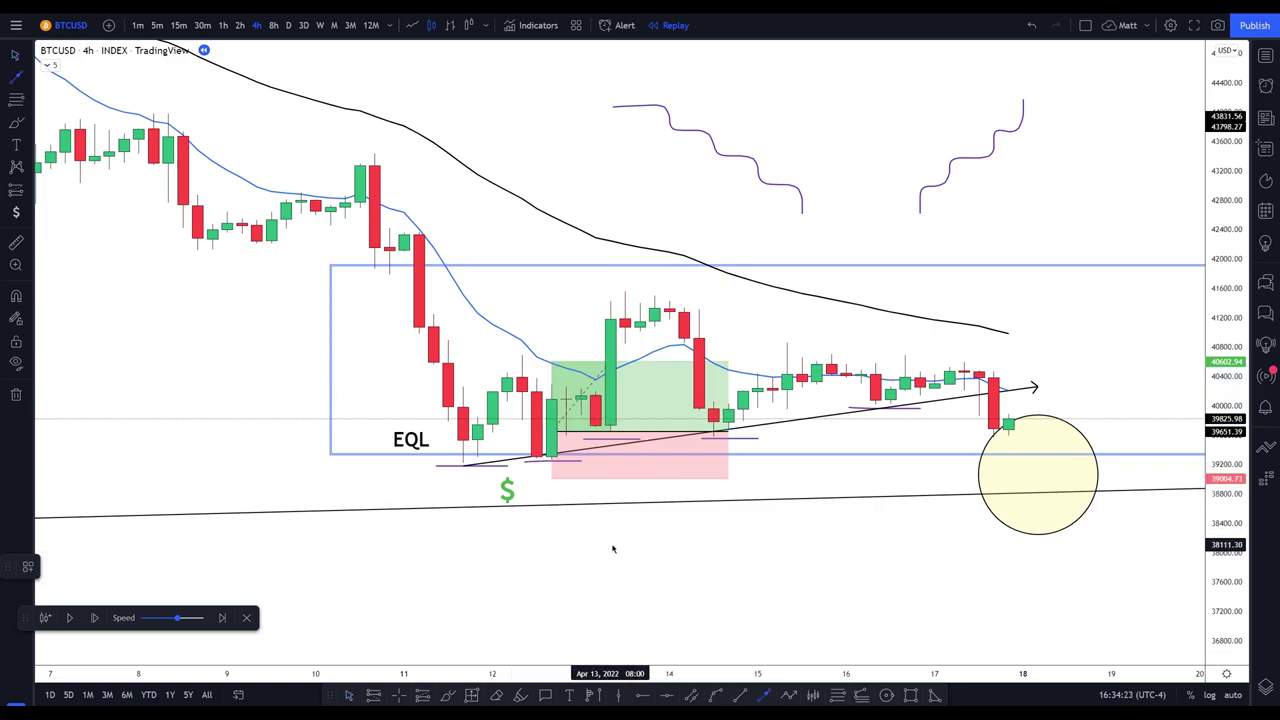
{"action": "left_click_drag", "start_coordinate": [610, 544], "coordinate": [551, 481]}
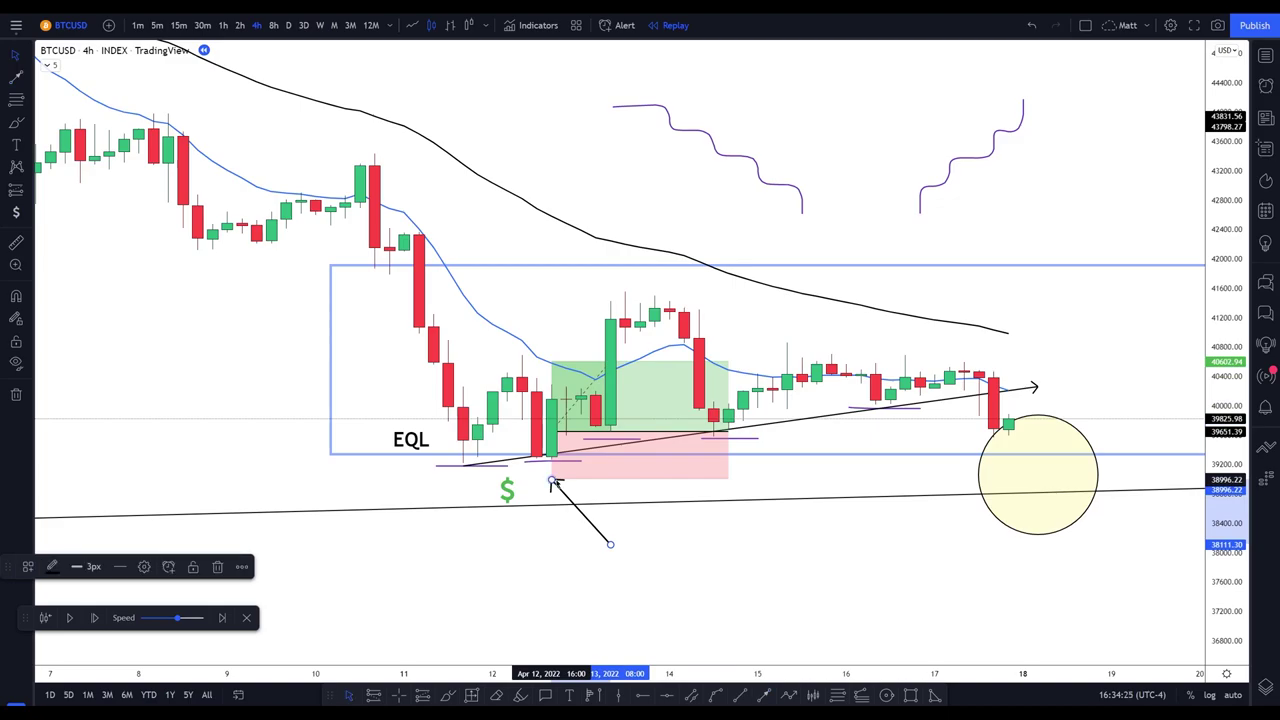
{"action": "left_click", "coordinate": [644, 529]}
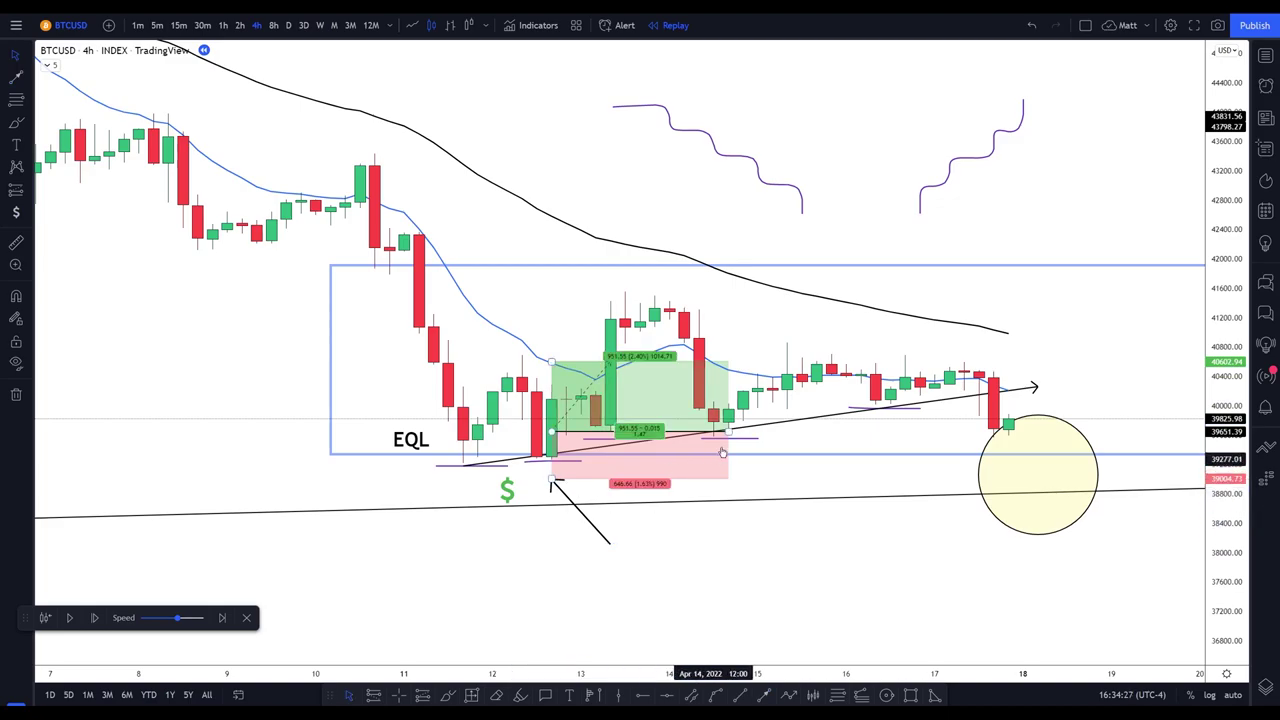
{"action": "left_click_drag", "start_coordinate": [728, 432], "coordinate": [816, 432]}
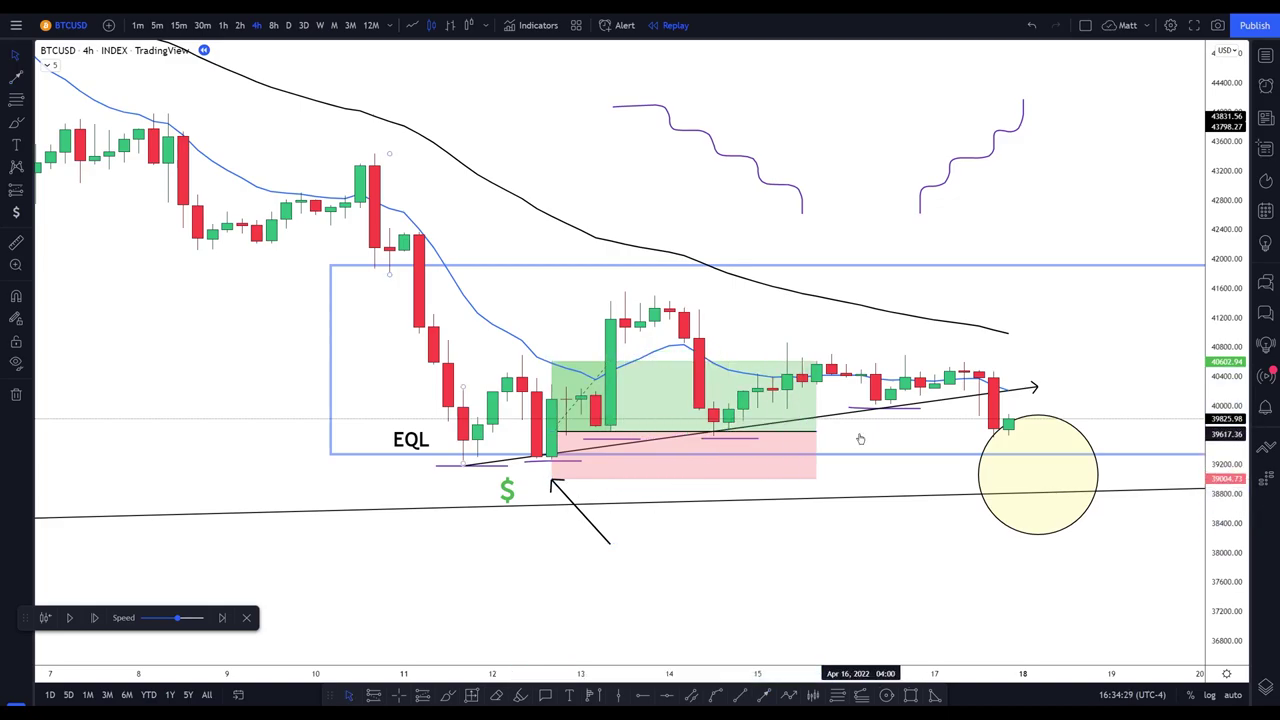
Place a short position around April 16 with entry 39047.27, stop 40502.27 and target 37949.64
{"action": "left_click", "coordinate": [373, 696]}
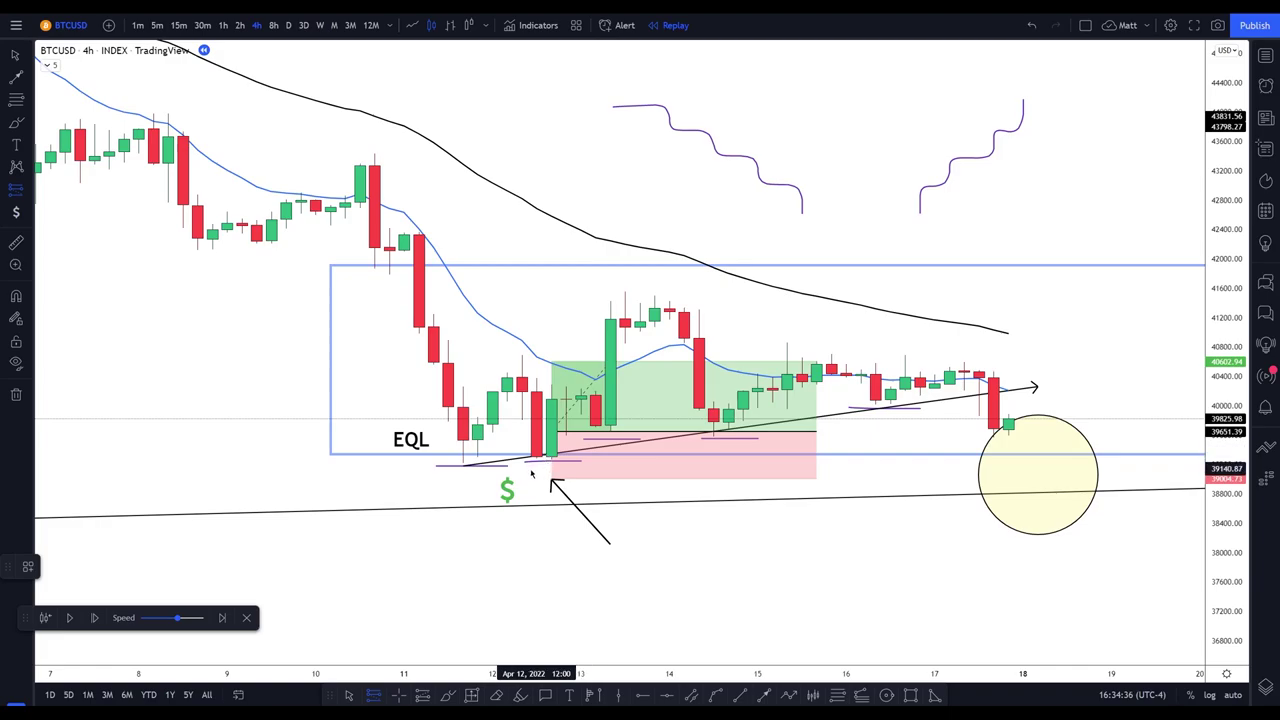
{"action": "left_click", "coordinate": [861, 465]}
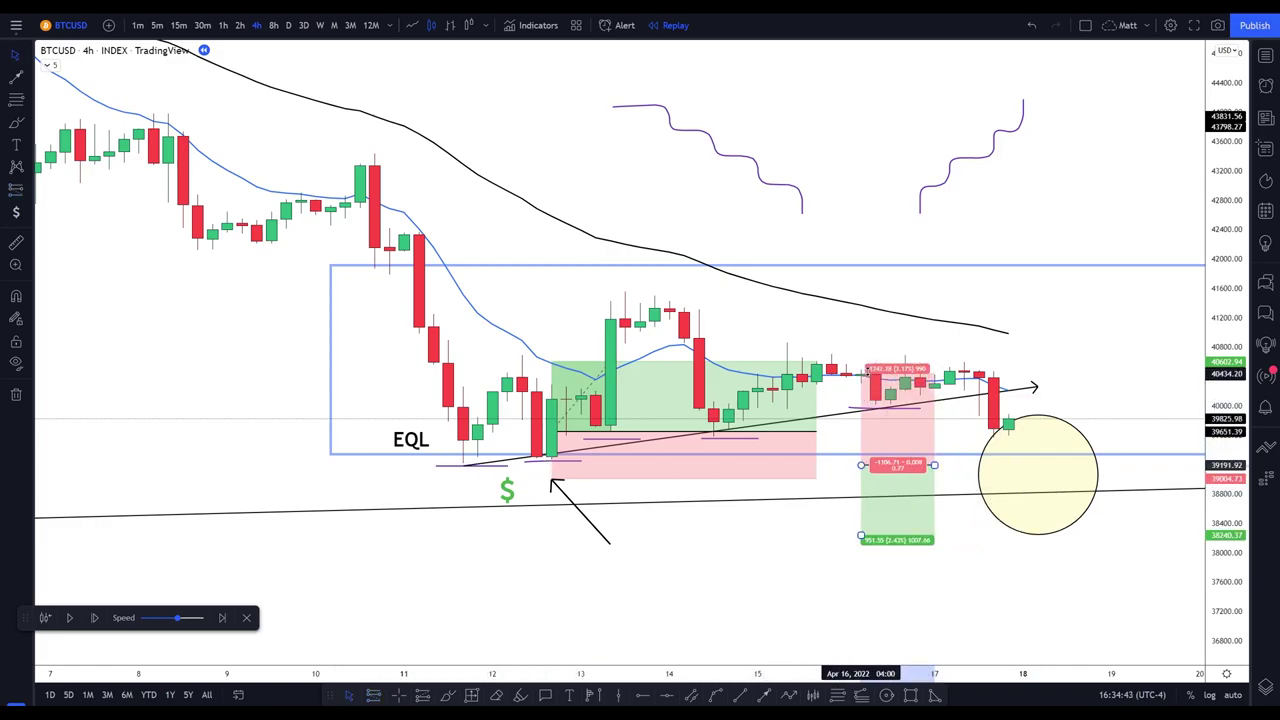
{"action": "mouse_move", "coordinate": [880, 497]}
{"action": "left_mouse_down"}
{"action": "mouse_move", "coordinate": [900, 506]}
{"action": "mouse_move", "coordinate": [907, 486]}
{"action": "left_mouse_up"}
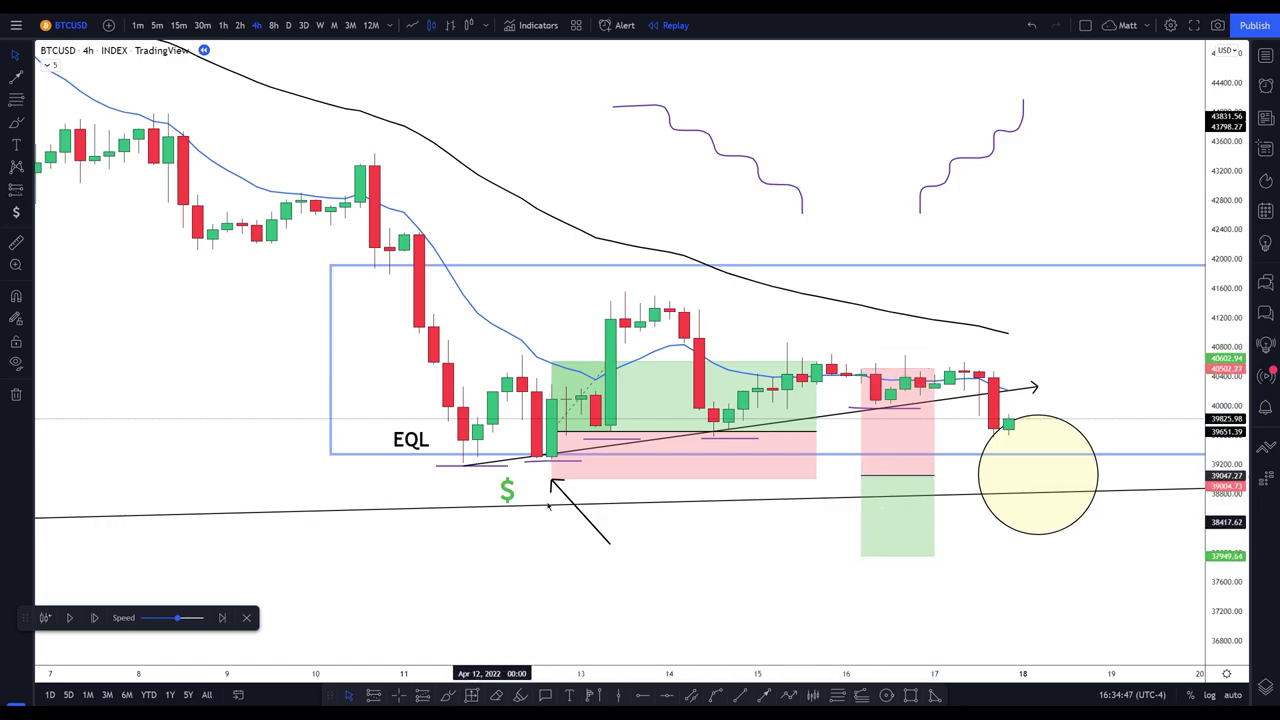
Move the green $ marker directly beneath the first equal low on April 11
{"action": "left_click", "coordinate": [507, 490]}
{"action": "left_click", "coordinate": [507, 490]}
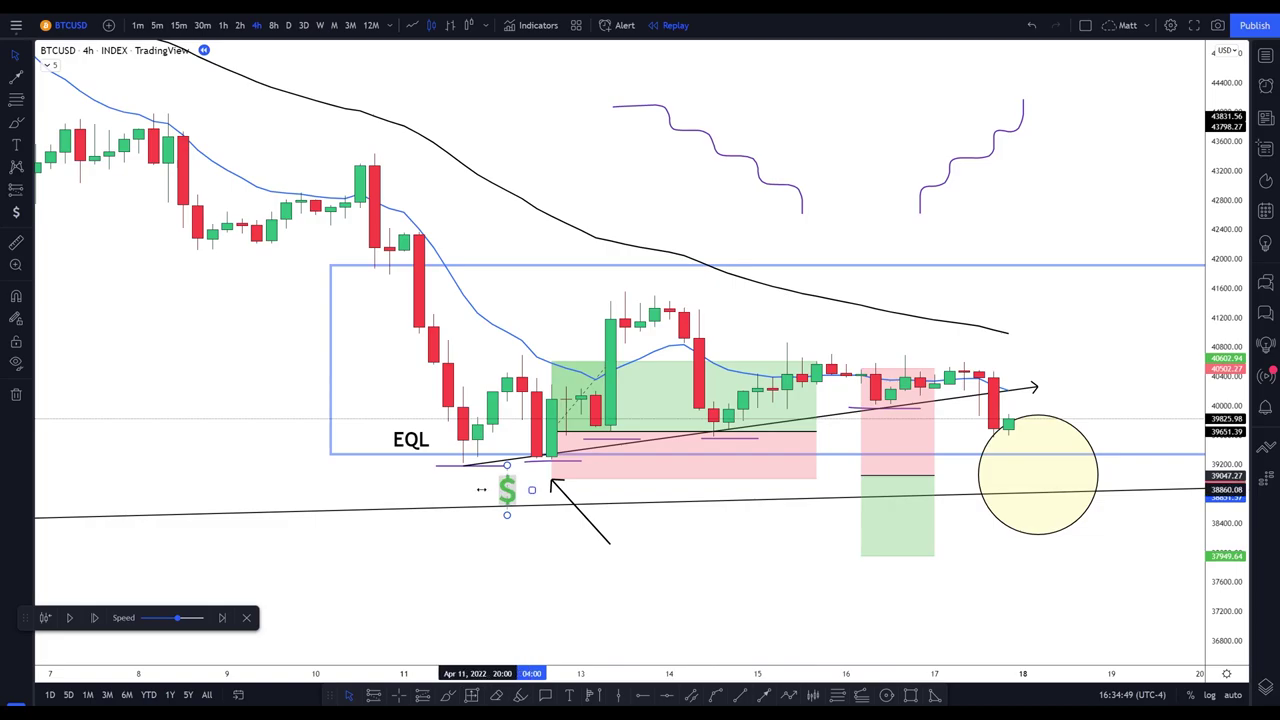
{"action": "left_click_drag", "start_coordinate": [507, 490], "coordinate": [464, 488]}
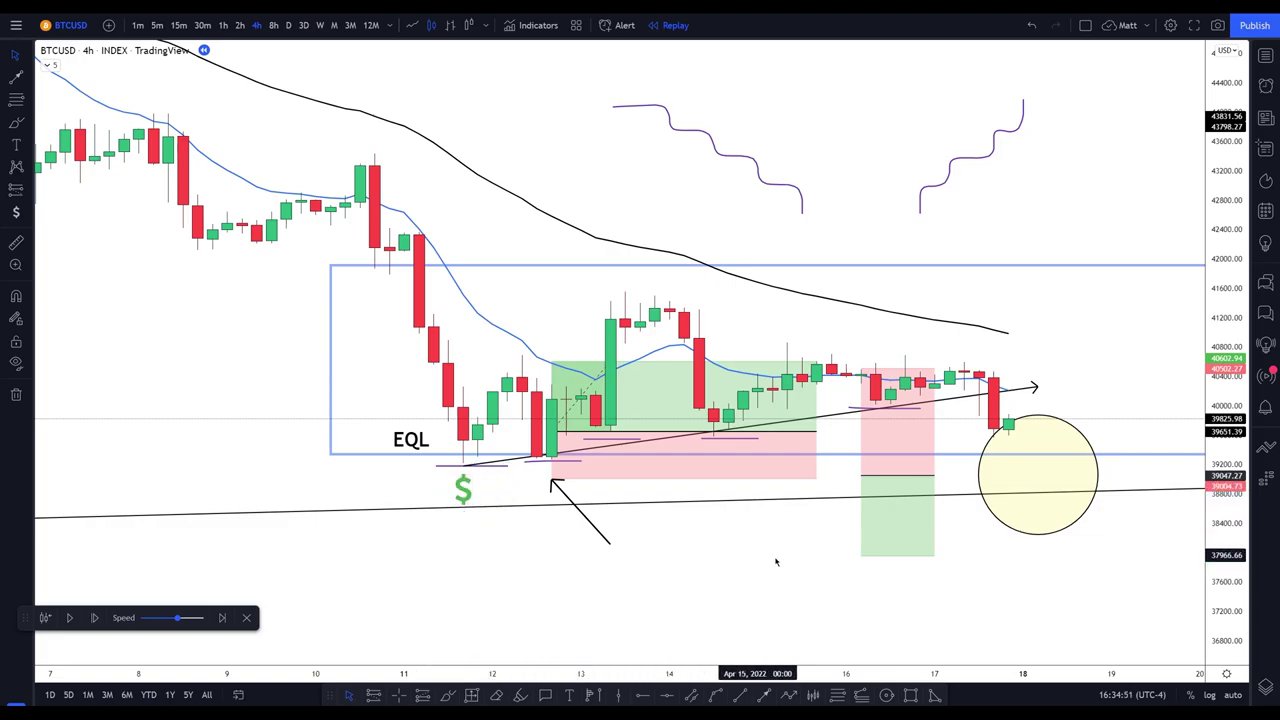
Enlarge the green $ marker under the first equal low
{"action": "left_click_drag", "start_coordinate": [774, 560], "coordinate": [706, 558]}
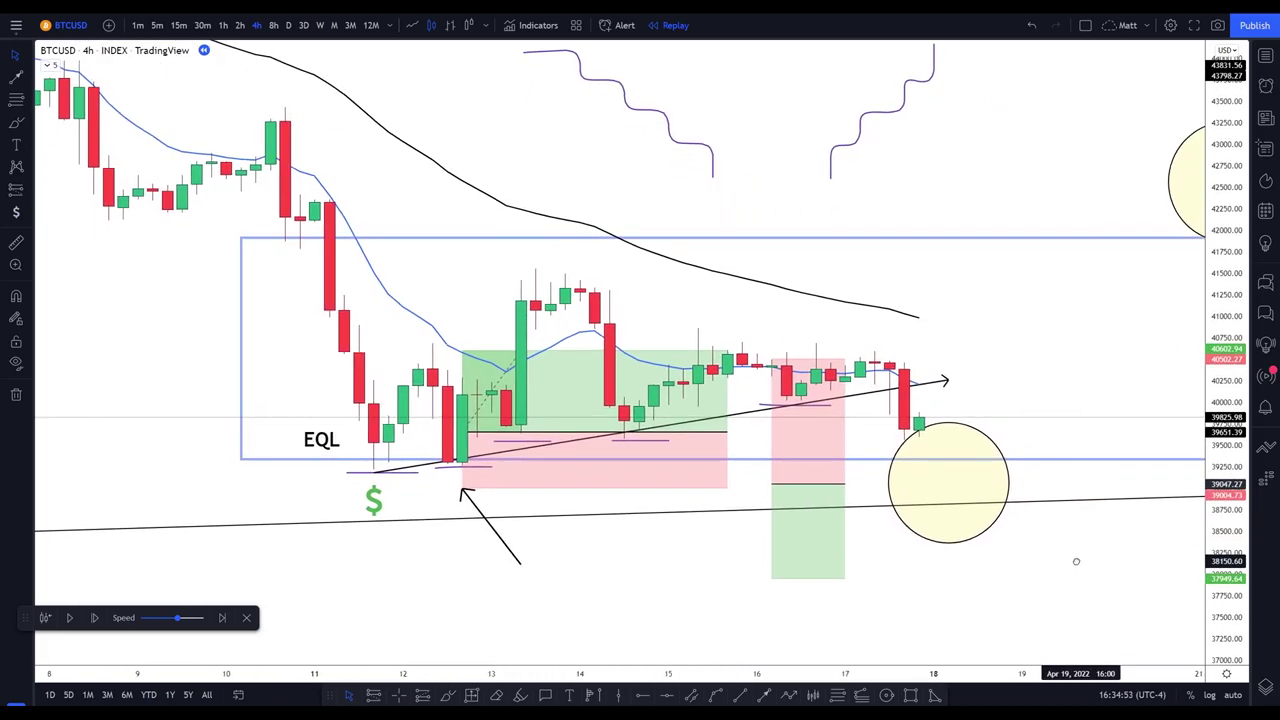
{"action": "scroll", "coordinate": [1050, 566], "scroll_direction": "down", "scroll_amount": 3}
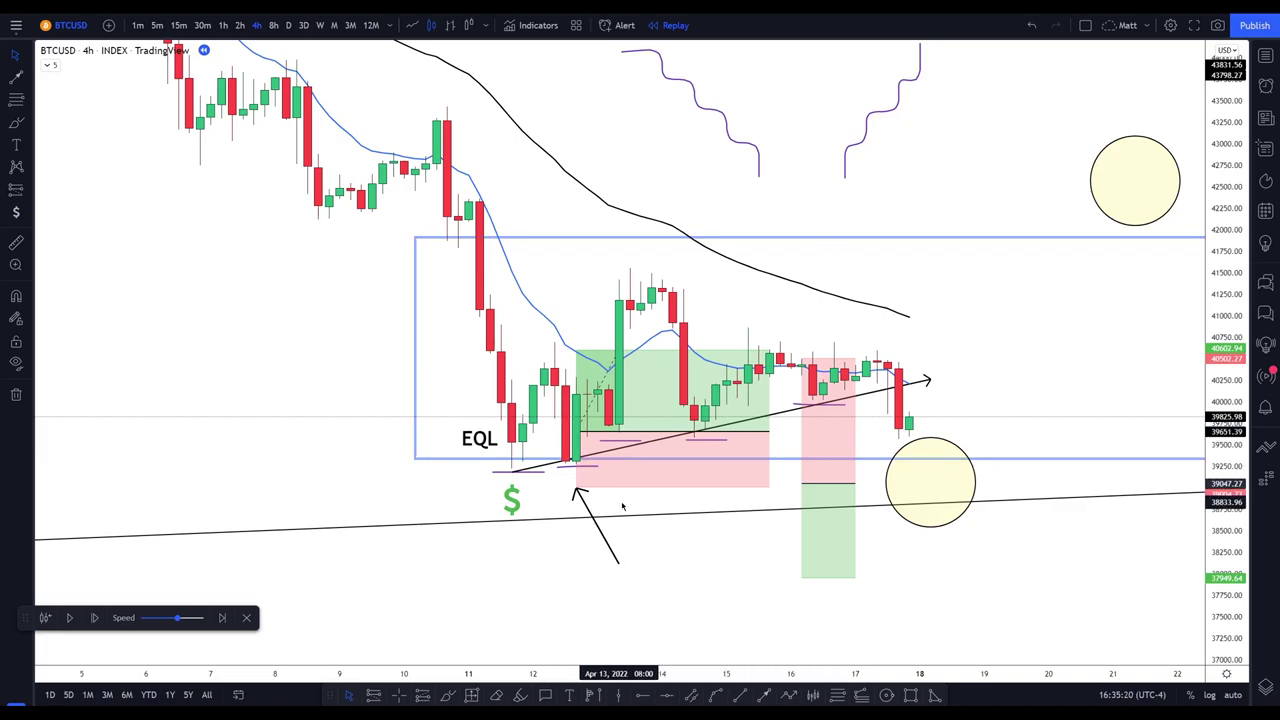
{"action": "left_click", "coordinate": [492, 499]}
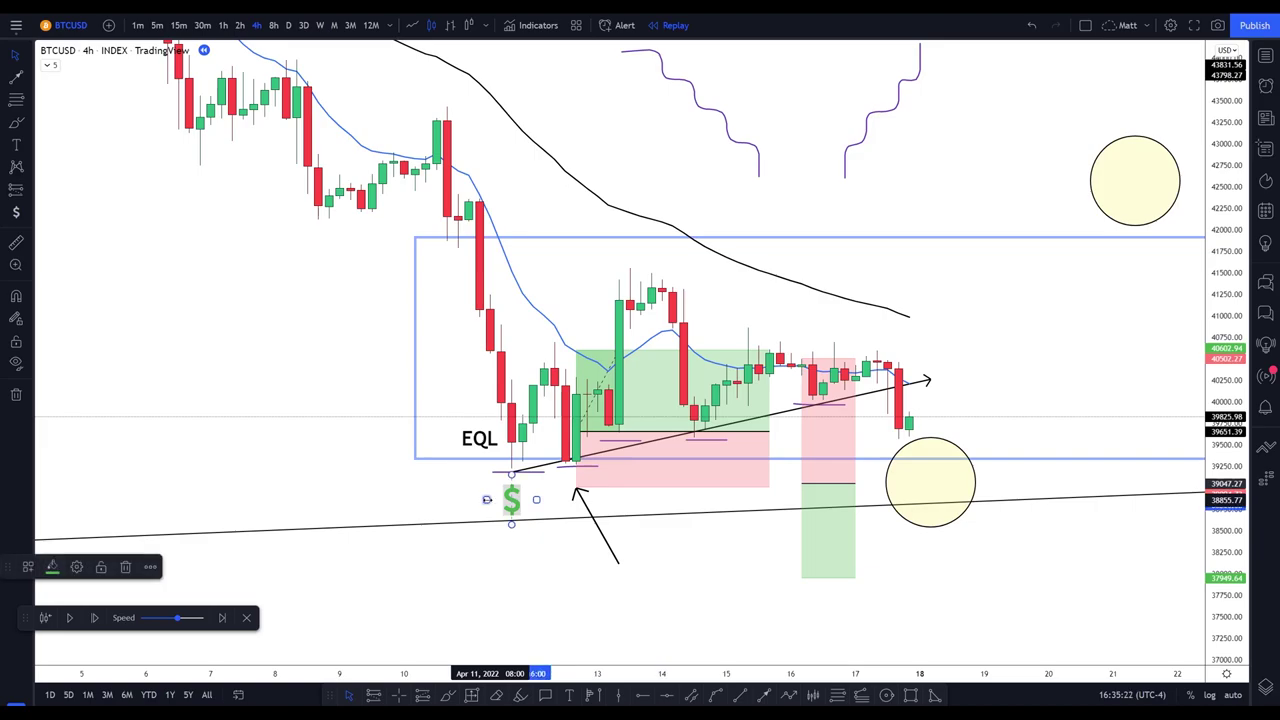
{"action": "left_click", "coordinate": [600, 560]}
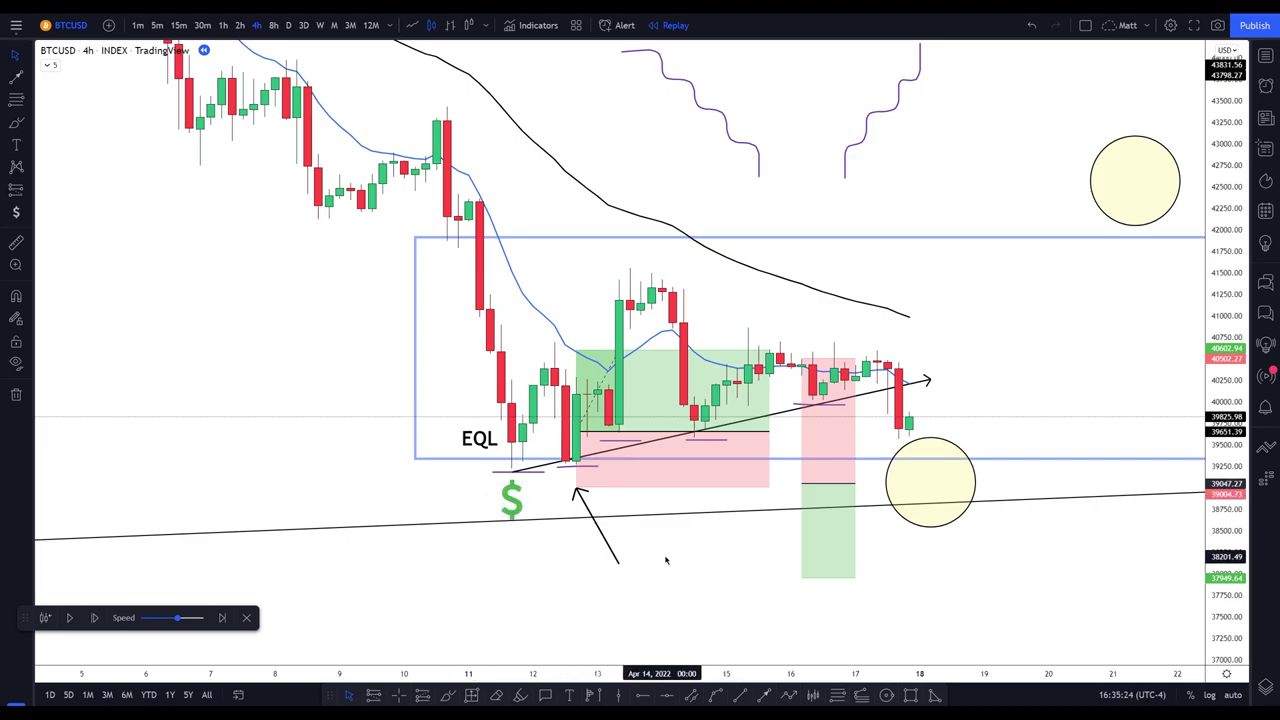
Draw three green horizontal rays inside the lower circle at 39066.60, 38986.63 and 38921.20, and advance the replay one candle
{"action": "scroll", "coordinate": [665, 560], "scroll_direction": "right", "scroll_amount": 3}
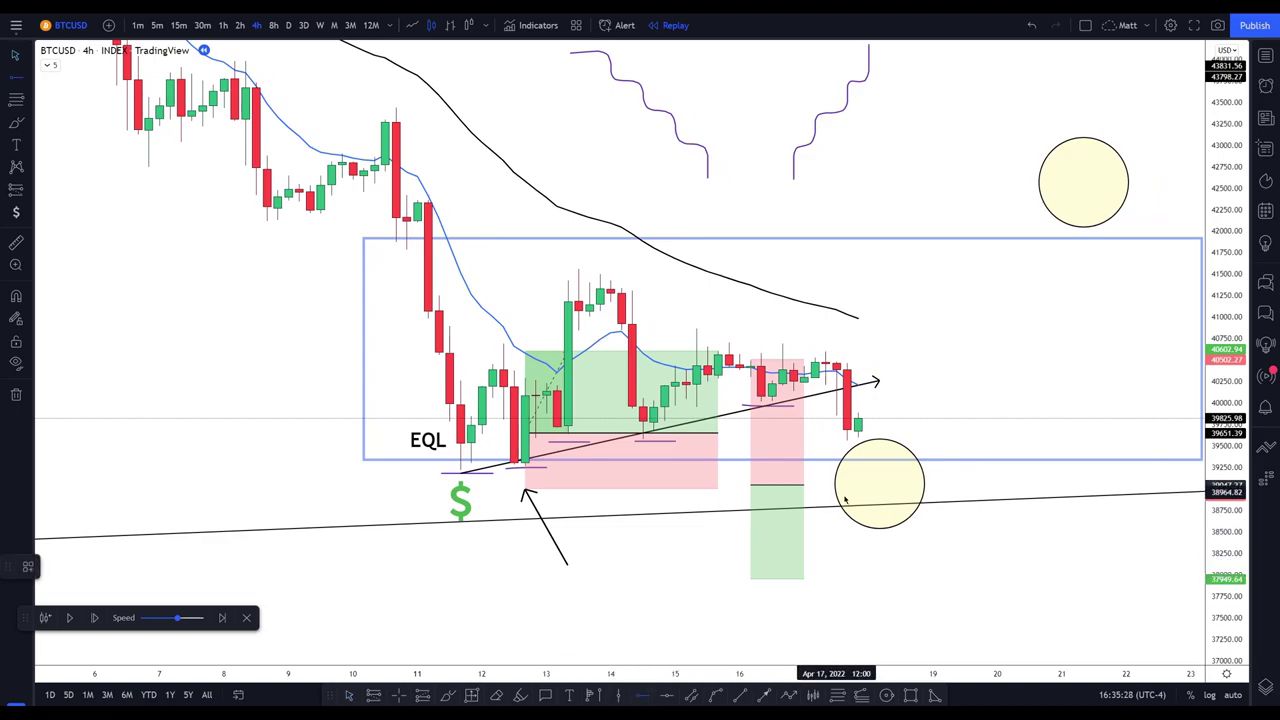
{"action": "key", "text": "alt+j"}
{"action": "mouse_move", "coordinate": [858, 500]}
{"action": "left_mouse_down"}
{"action": "mouse_move", "coordinate": [858, 465]}
{"action": "mouse_move", "coordinate": [859, 500]}
{"action": "mouse_move", "coordinate": [861, 487]}
{"action": "left_mouse_up"}
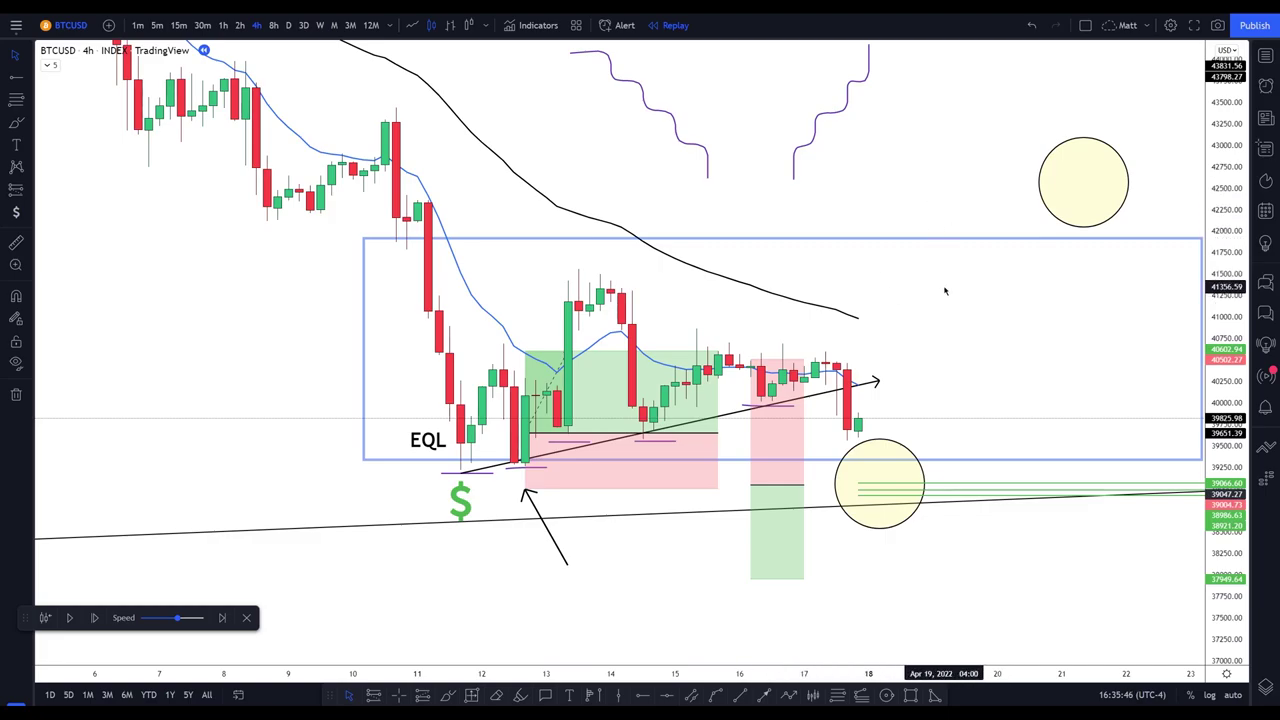
{"action": "left_click", "coordinate": [95, 618]}
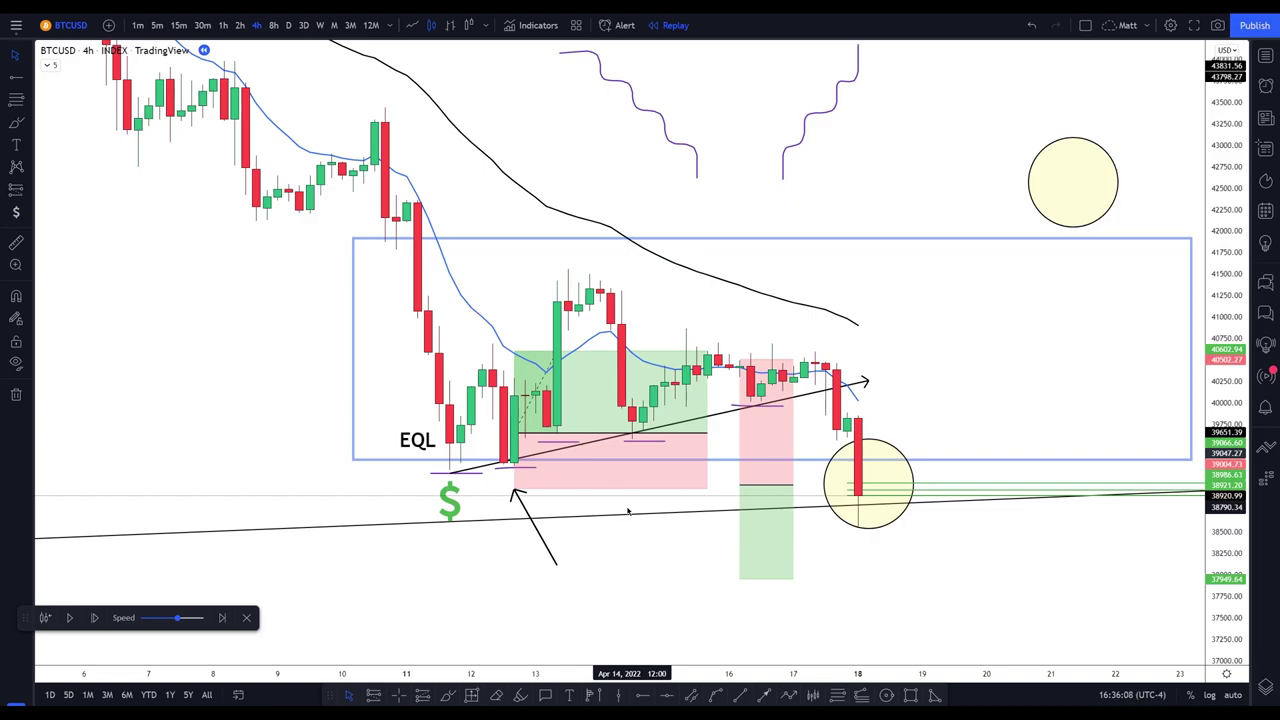
Advance the replay three candles to the large green candle on April 18
{"action": "left_click", "coordinate": [95, 618]}
{"action": "left_click", "coordinate": [96, 620]}
{"action": "left_click", "coordinate": [95, 618]}
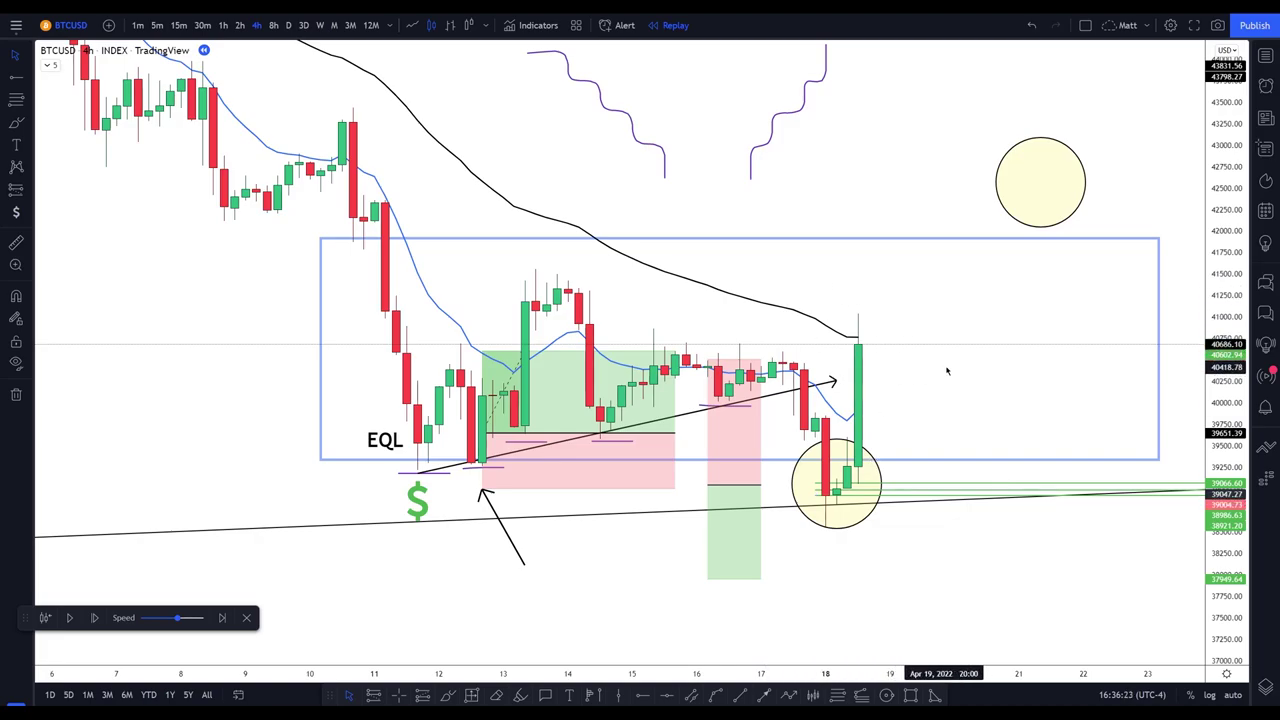
{"action": "left_click_drag", "start_coordinate": [946, 289], "coordinate": [919, 385]}
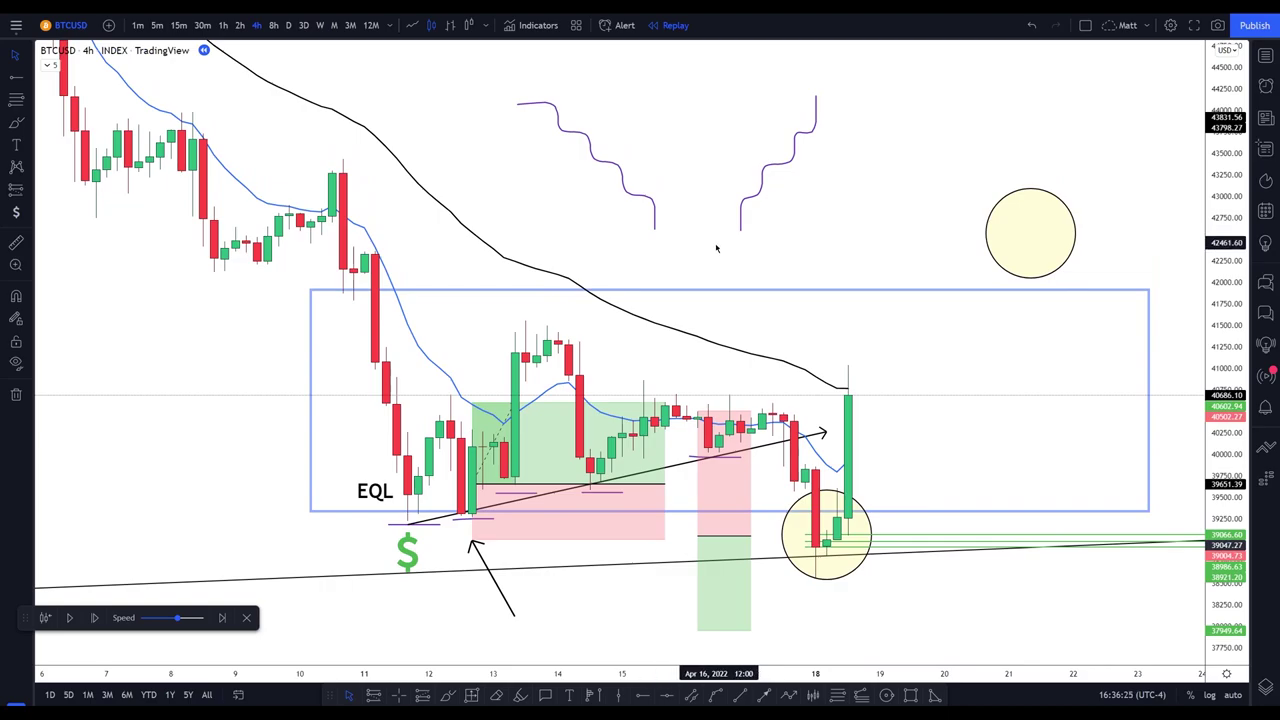
Brush a stepped purple line along the rising lows above the trendline, from the first equal low on April 11 to about April 16
{"action": "left_click", "coordinate": [555, 480]}
{"action": "key", "text": "alt+t"}
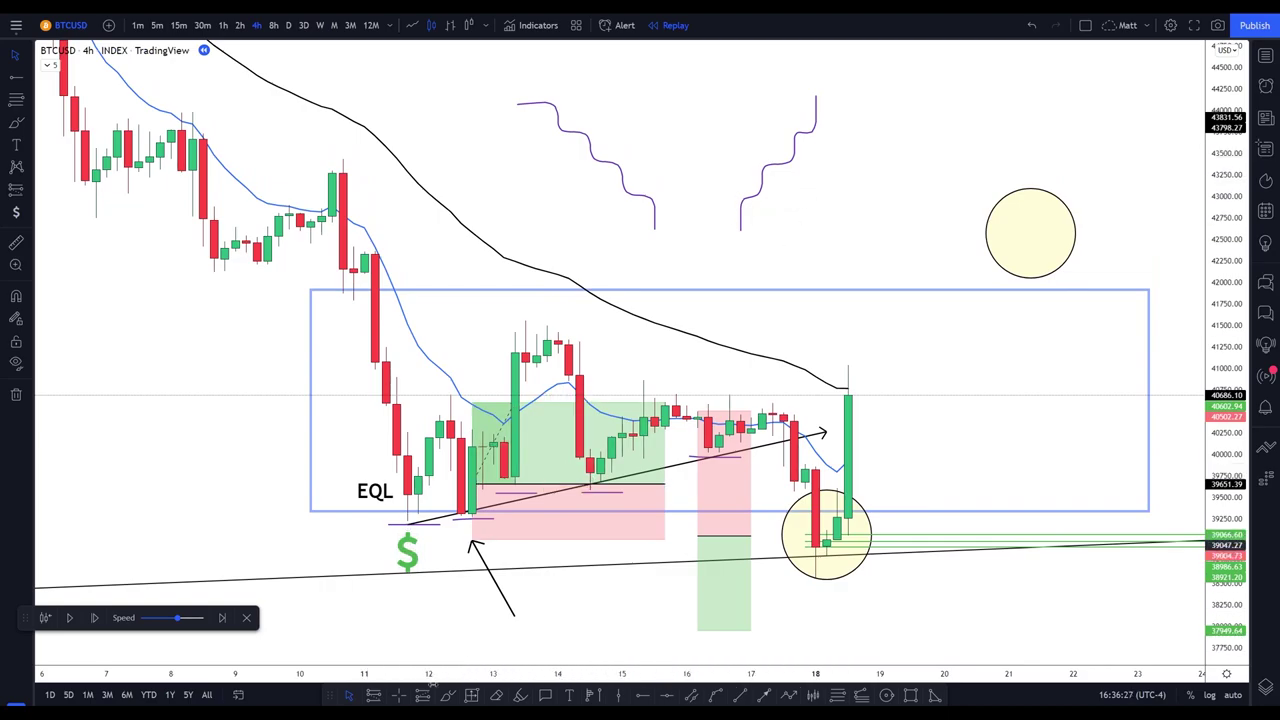
{"action": "mouse_move", "coordinate": [387, 526]}
{"action": "left_mouse_down"}
{"action": "mouse_move", "coordinate": [515, 510]}
{"action": "mouse_move", "coordinate": [676, 450]}
{"action": "mouse_move", "coordinate": [750, 447]}
{"action": "left_mouse_up"}
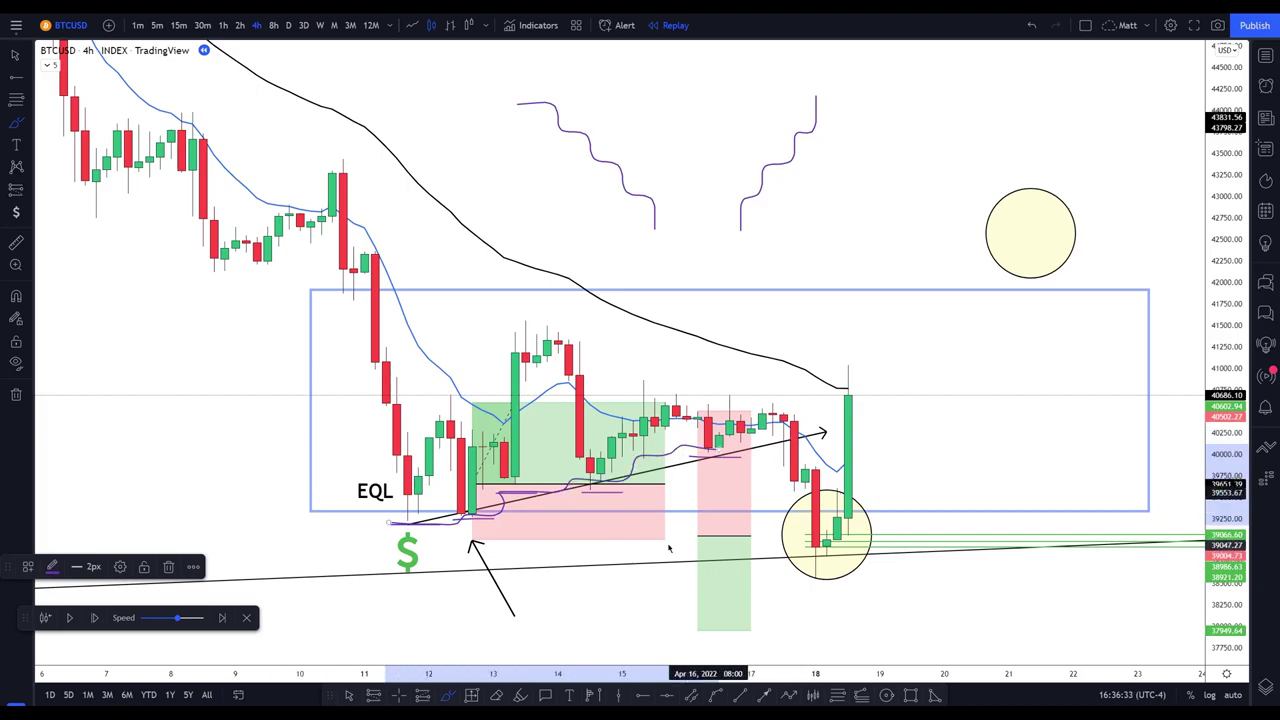
{"action": "left_click", "coordinate": [900, 417]}
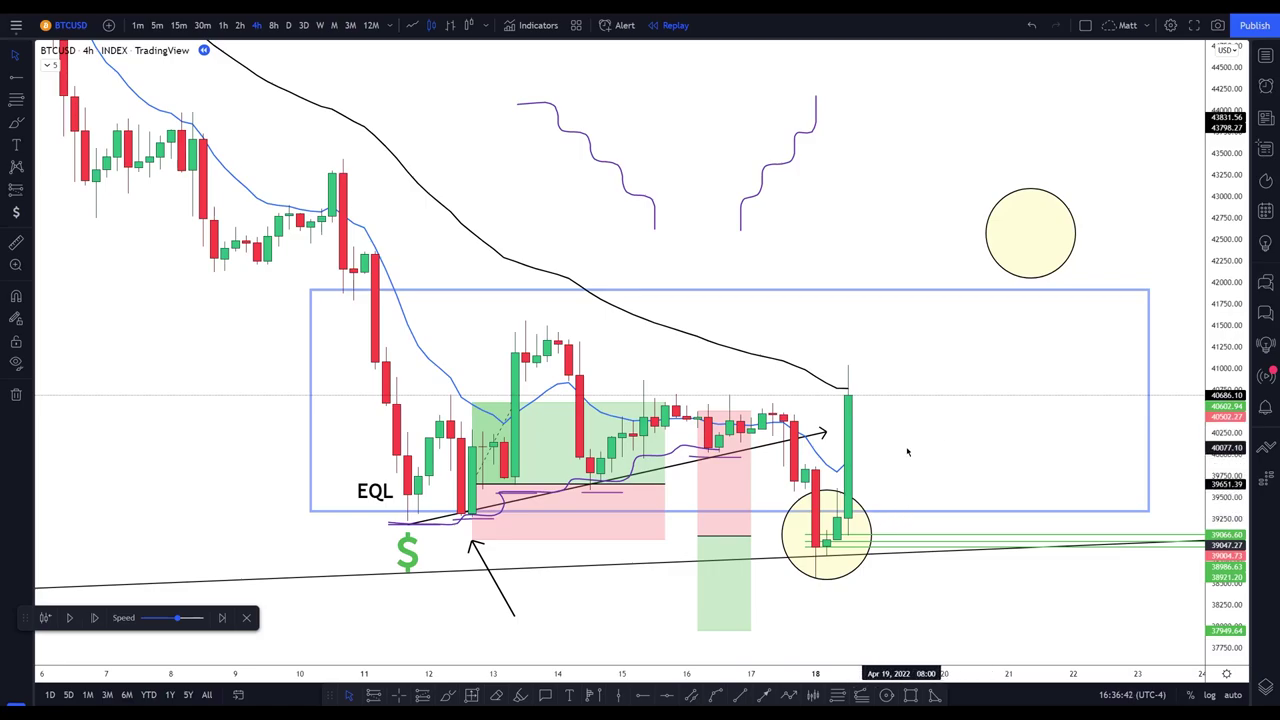
Advance the replay to the red candle on April 20 that pulls back from above the range
{"action": "scroll", "coordinate": [954, 449], "scroll_direction": "down", "scroll_amount": 1}
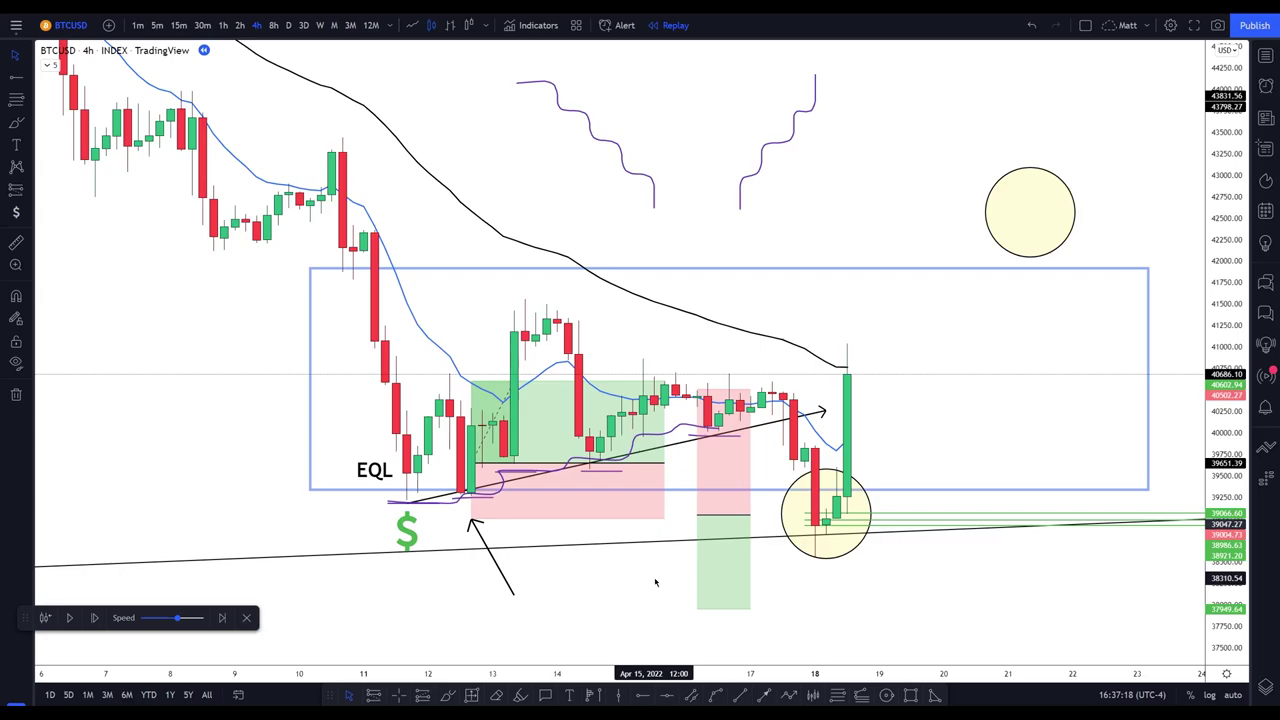
{"action": "left_click", "coordinate": [94, 618]}
{"action": "left_click", "coordinate": [94, 618]}
{"action": "left_click", "coordinate": [94, 618]}
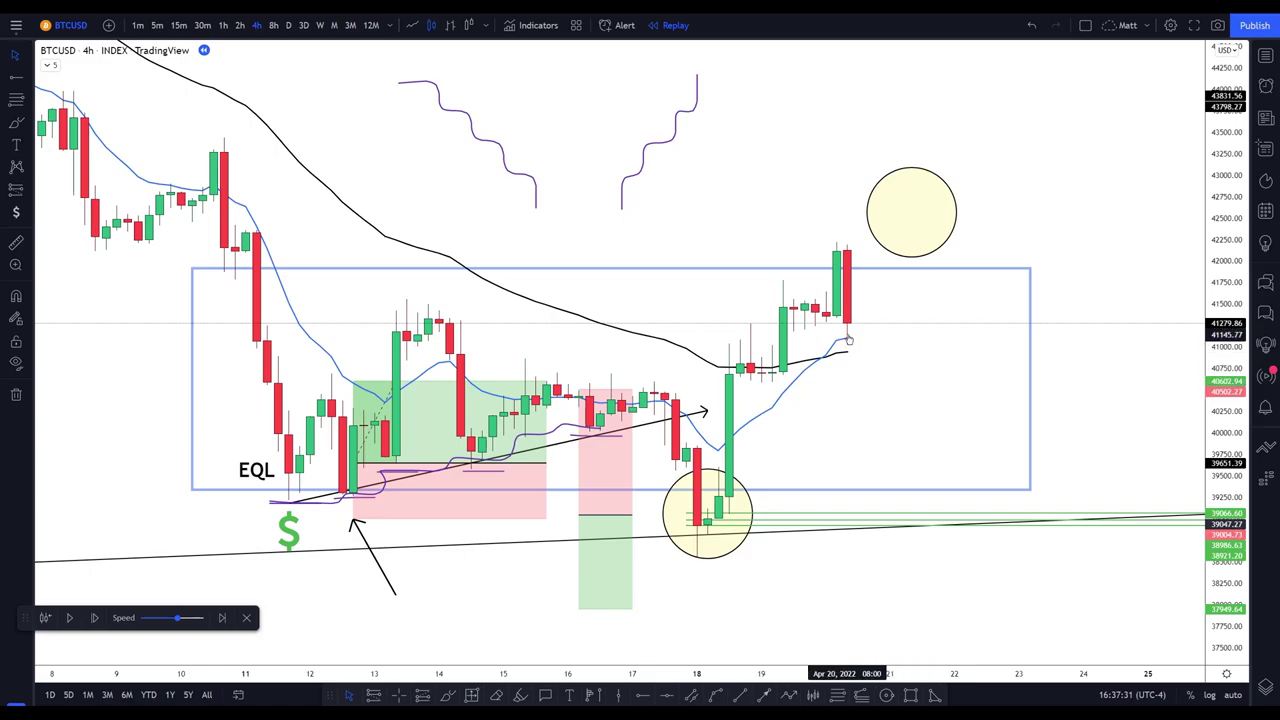
Mark the April 13 high and the April 19 high with short horizontal purple brush strokes
{"action": "left_click", "coordinate": [447, 695]}
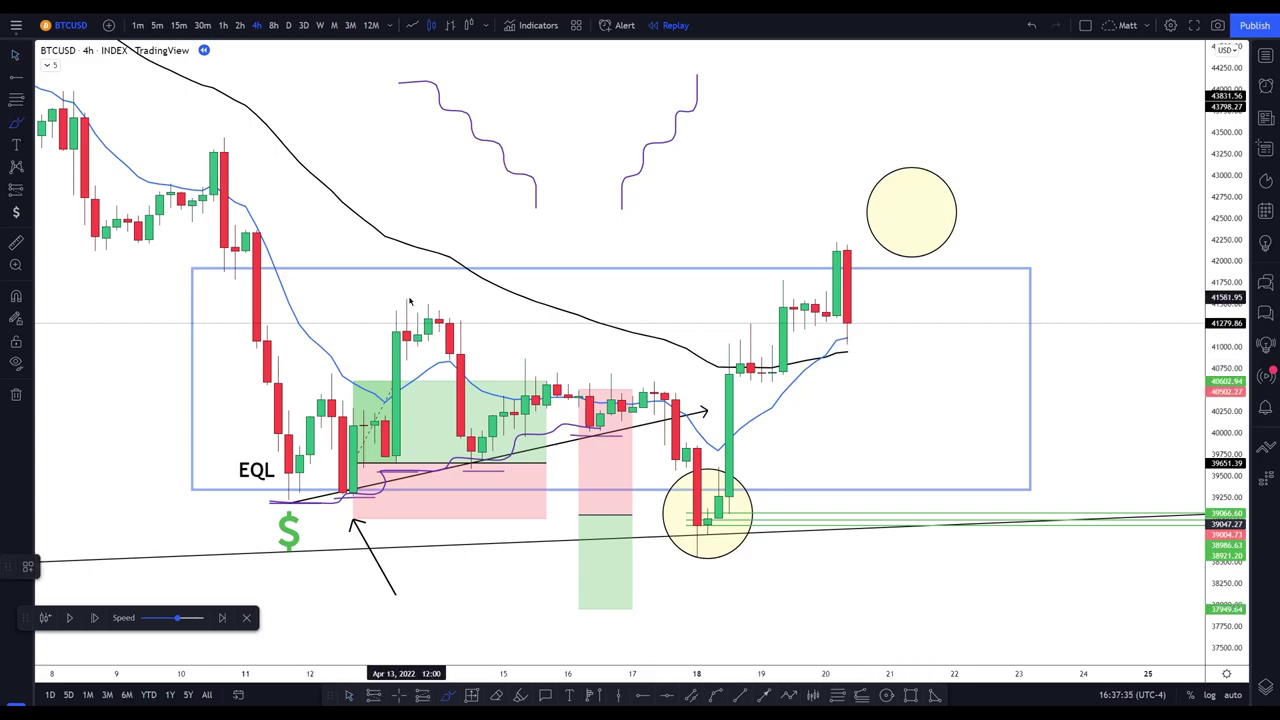
{"action": "left_click_drag", "start_coordinate": [376, 297], "coordinate": [450, 297]}
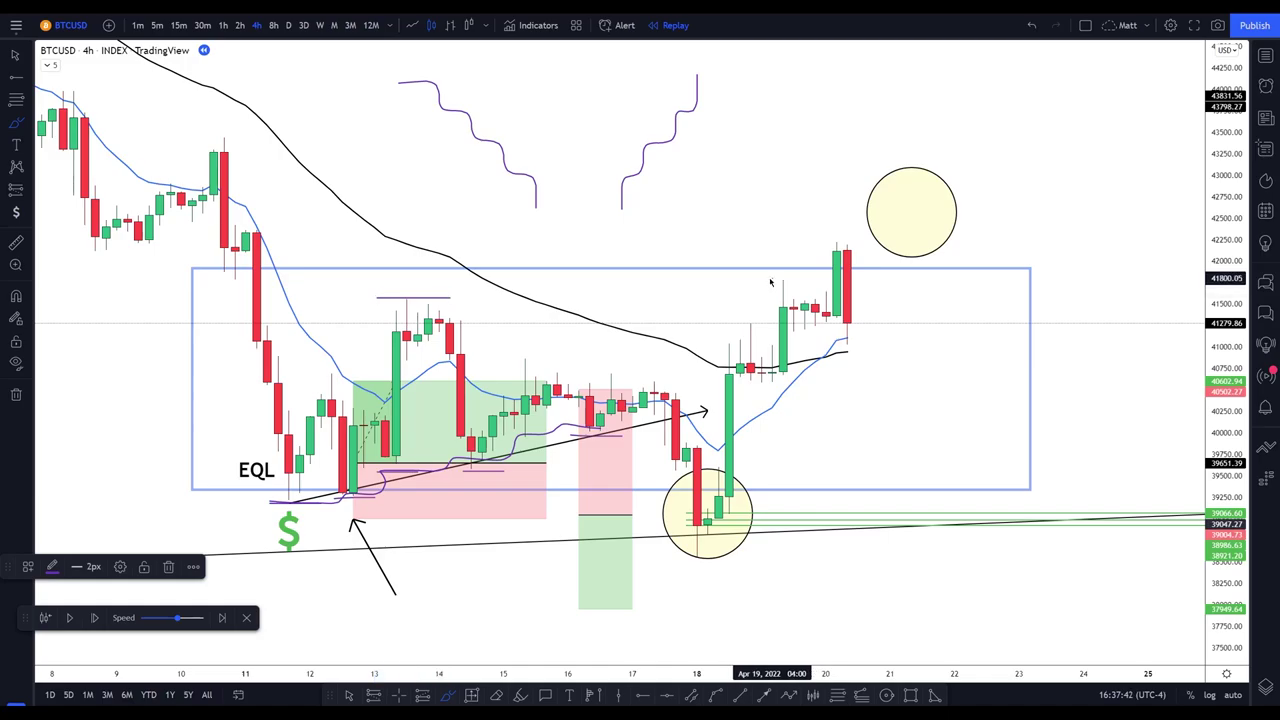
{"action": "left_click_drag", "start_coordinate": [760, 277], "coordinate": [797, 277]}
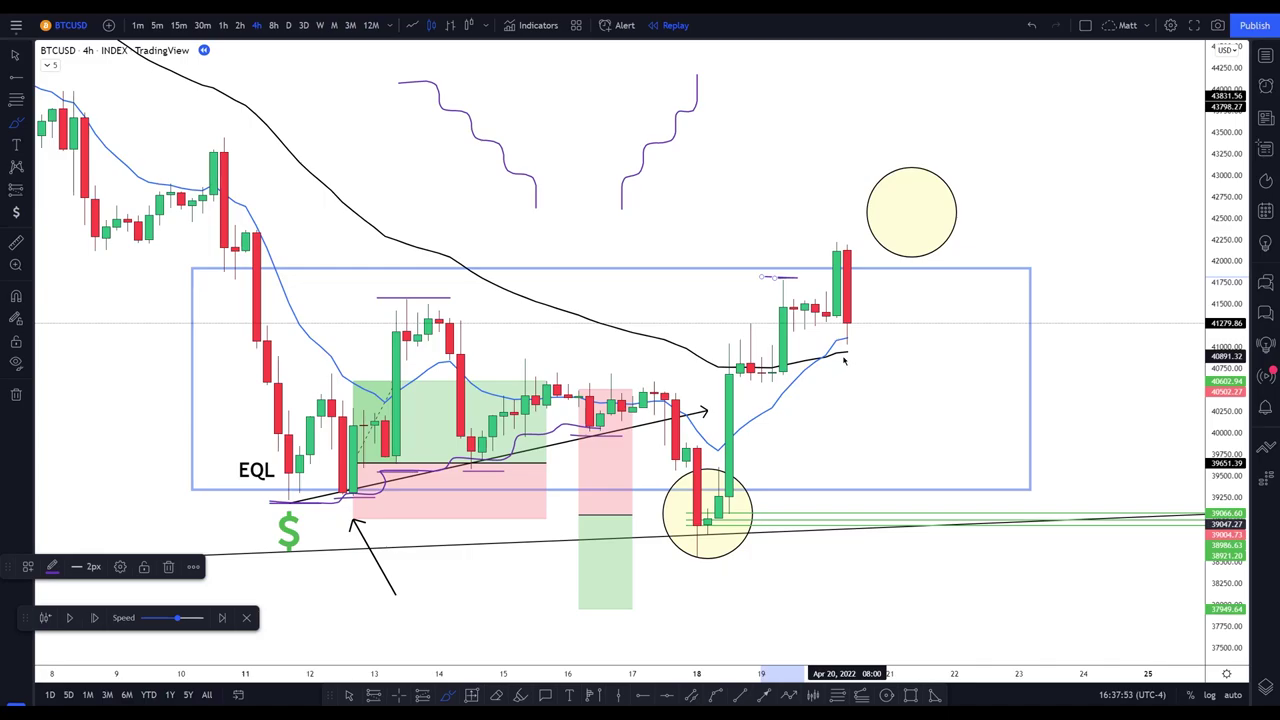
Advance the replay seven candles through the wick in the upper circle to the red candle on April 21
{"action": "left_click", "coordinate": [95, 619]}
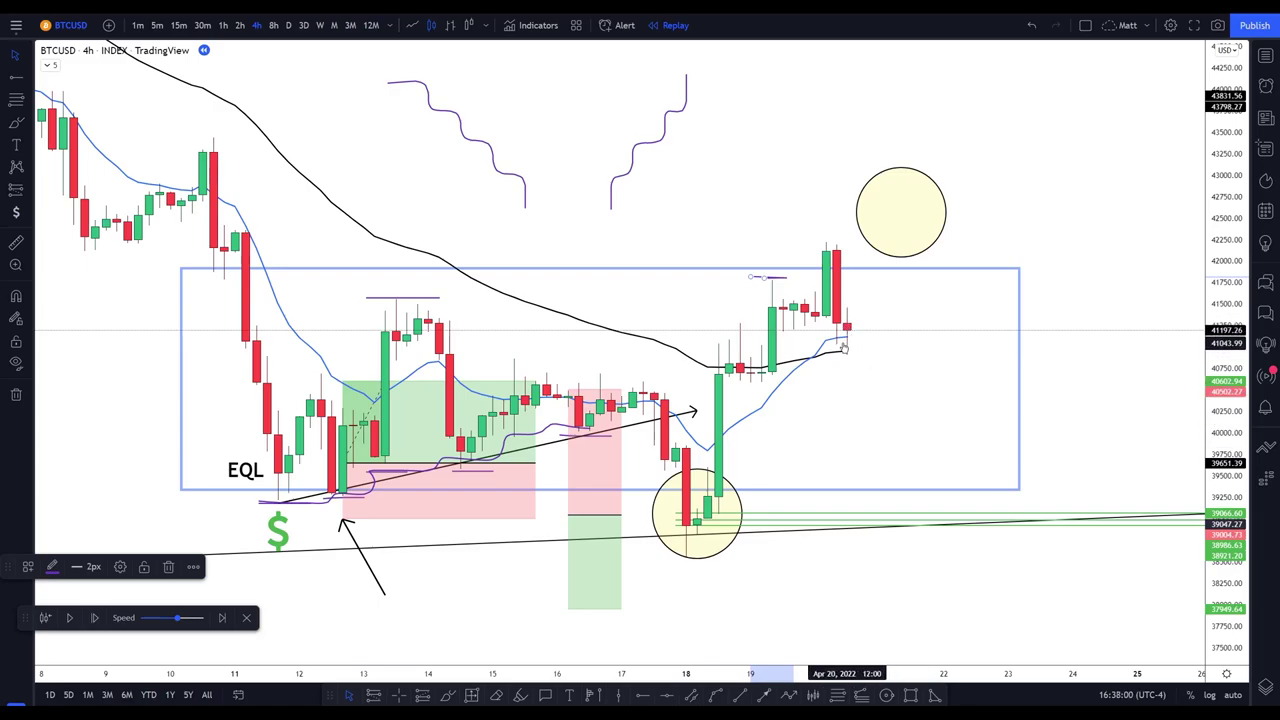
{"action": "left_click", "coordinate": [95, 619]}
{"action": "left_click", "coordinate": [95, 619]}
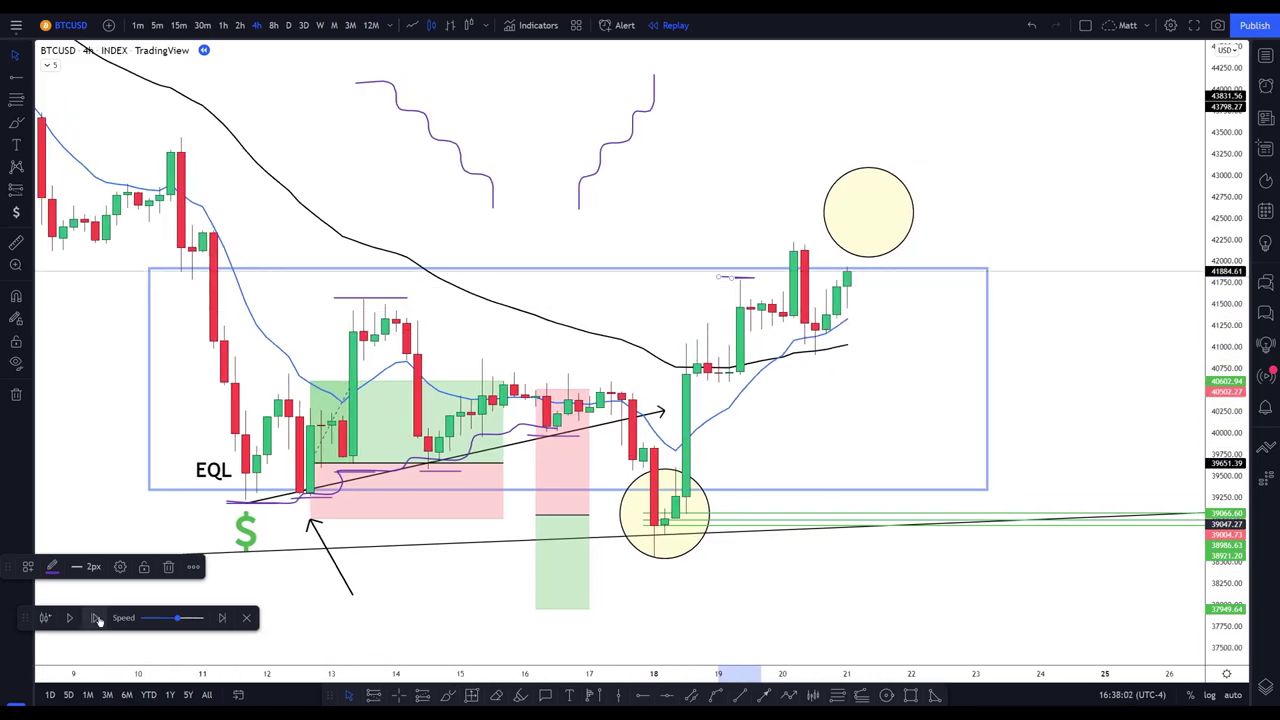
{"action": "left_click", "coordinate": [96, 619]}
{"action": "left_click", "coordinate": [96, 619]}
{"action": "left_click", "coordinate": [97, 620]}
{"action": "left_click", "coordinate": [97, 620]}
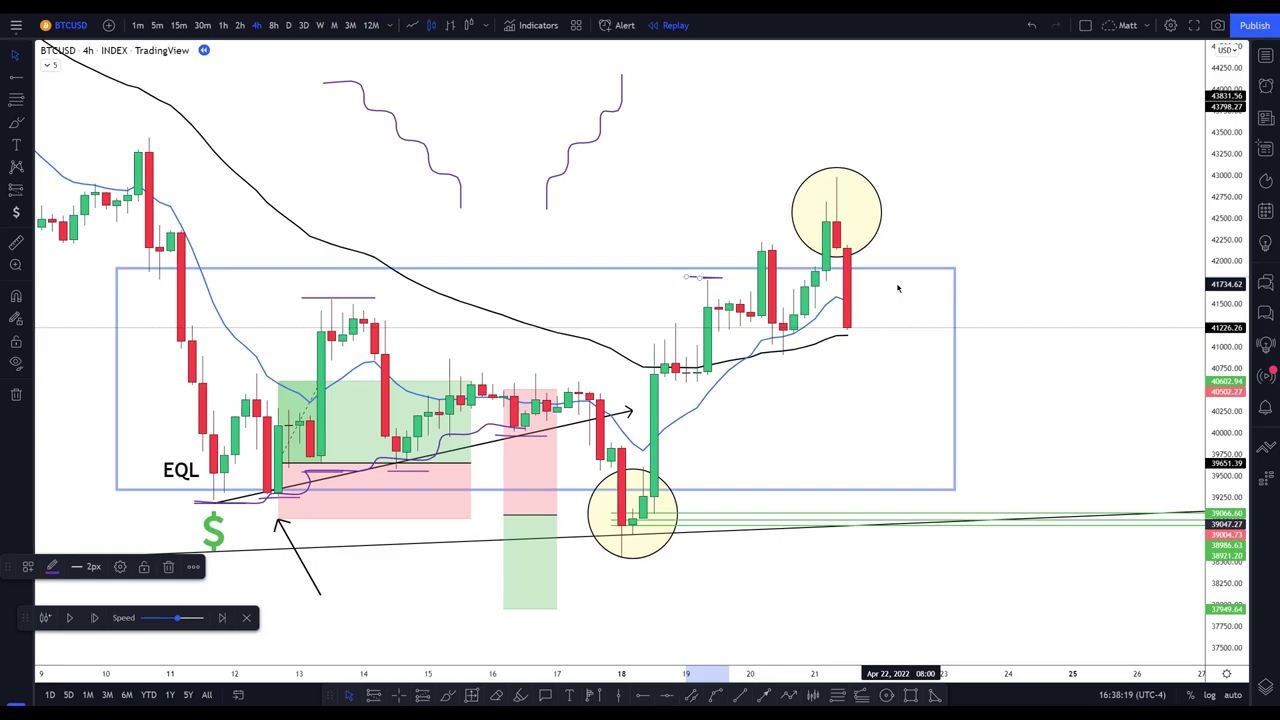
Brush a vertical purple line in the blank area at April 24, from about 42,450 up to 43,700
{"action": "scroll", "coordinate": [898, 288], "scroll_direction": "down", "scroll_amount": 2}
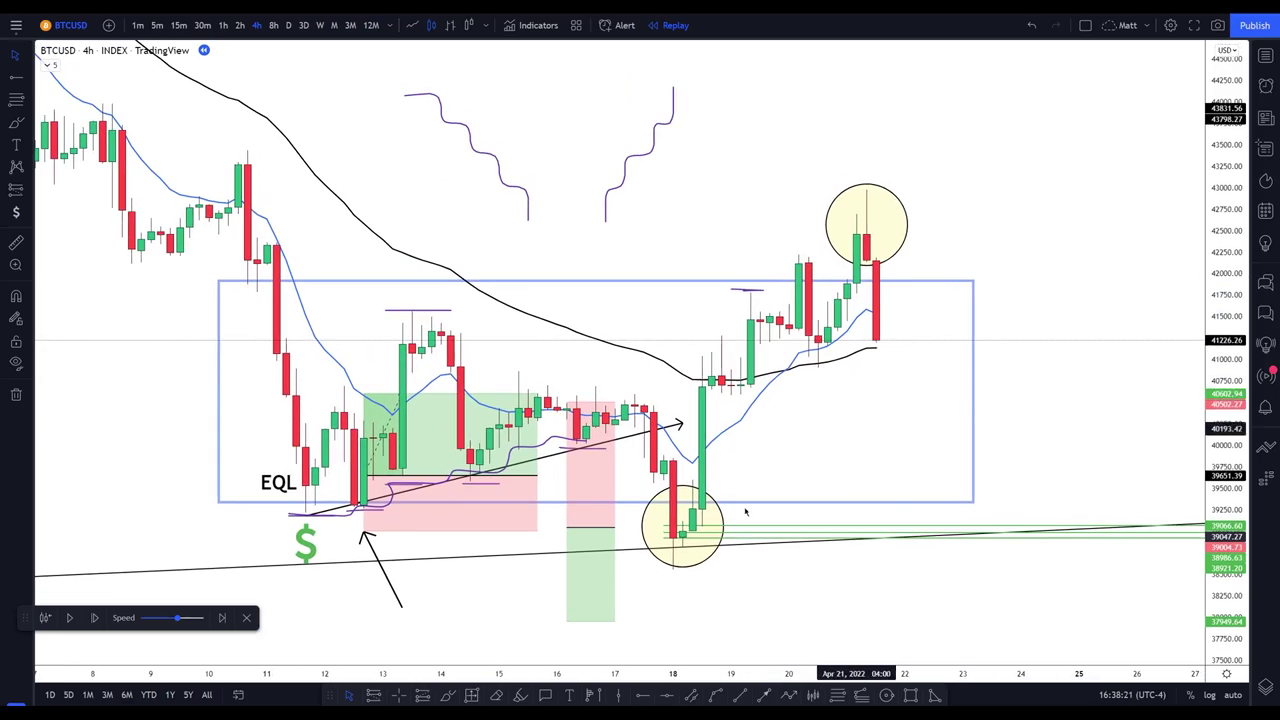
{"action": "left_click", "coordinate": [448, 696]}
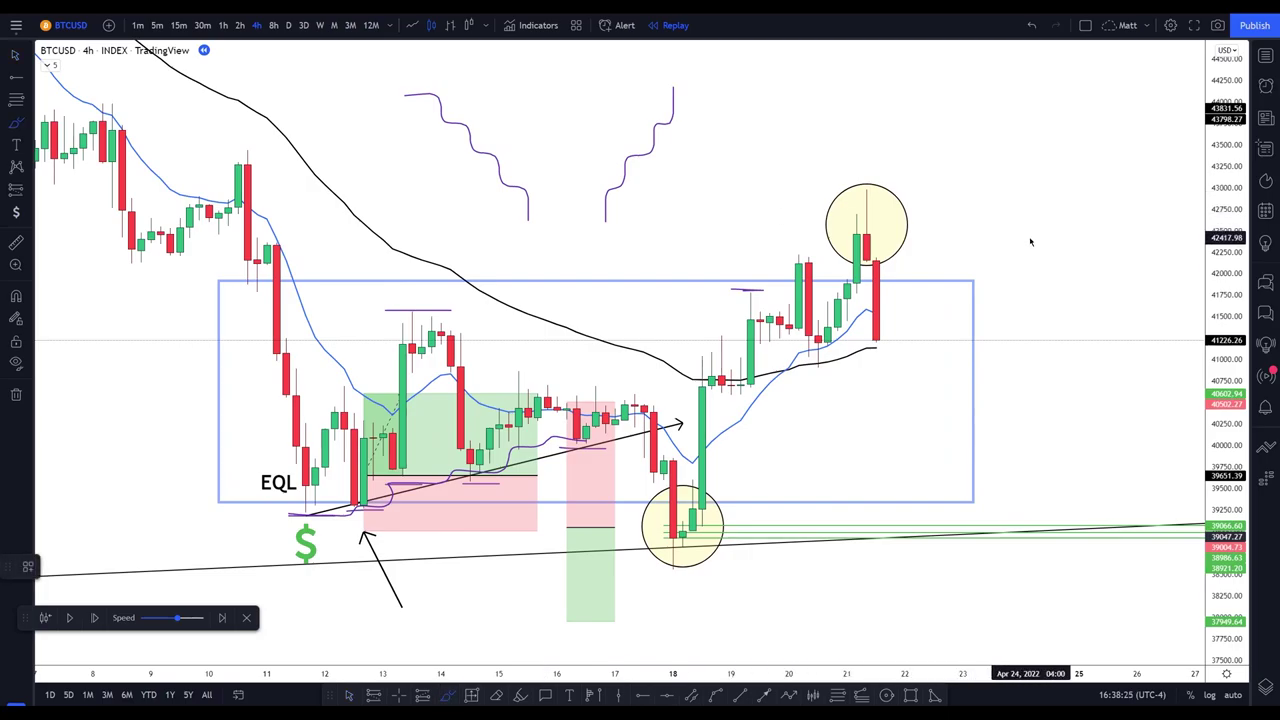
{"action": "left_click_drag", "start_coordinate": [1031, 236], "coordinate": [1031, 125]}
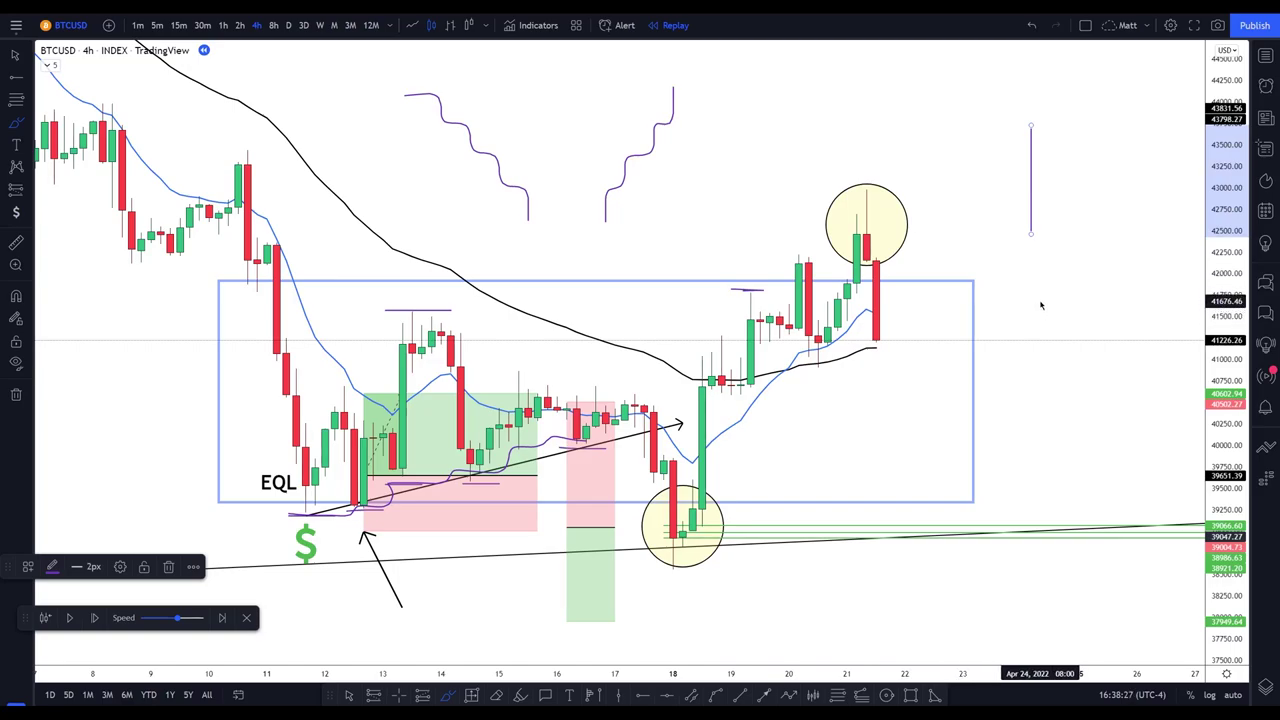
Try a second vertical stroke with horizontal level strokes in the blank area around April 24, and undo them
{"action": "left_click_drag", "start_coordinate": [1041, 305], "coordinate": [1042, 420]}
{"action": "left_click_drag", "start_coordinate": [926, 303], "coordinate": [1118, 309]}
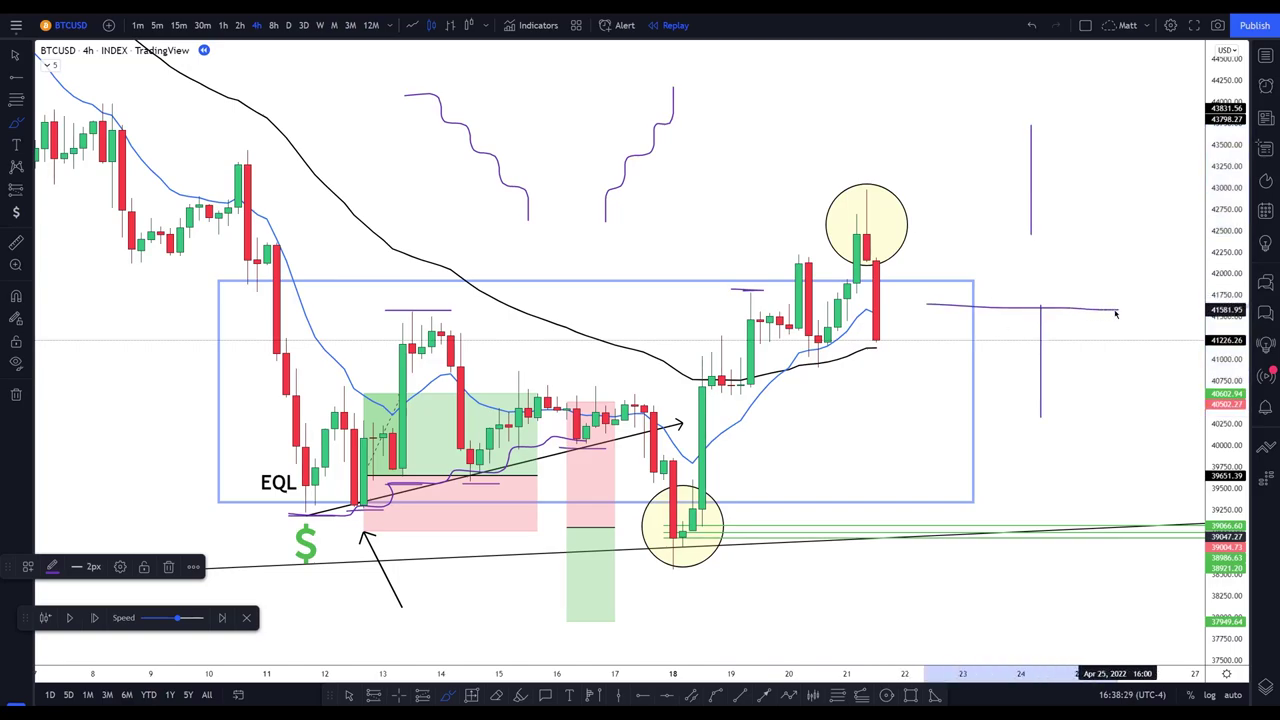
{"action": "left_click_drag", "start_coordinate": [941, 236], "coordinate": [1089, 236]}
{"action": "key", "text": "ctrl+z"}
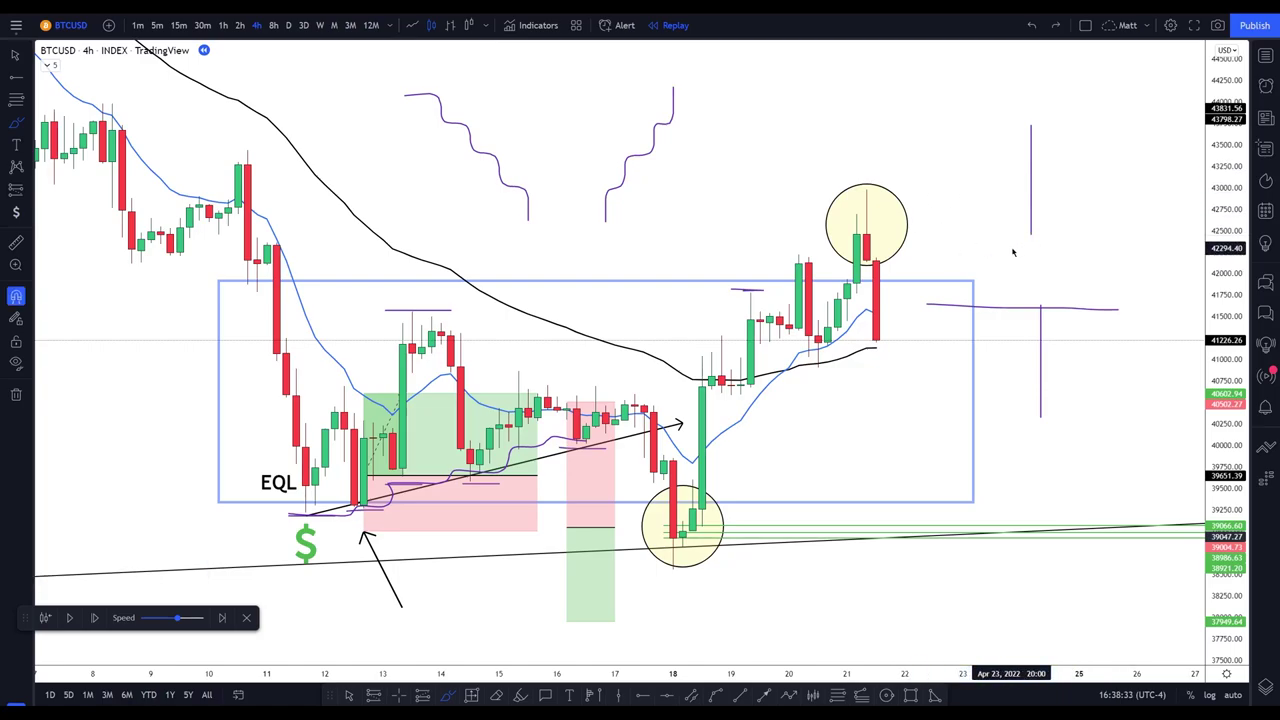
{"action": "key", "text": "ctrl+z"}
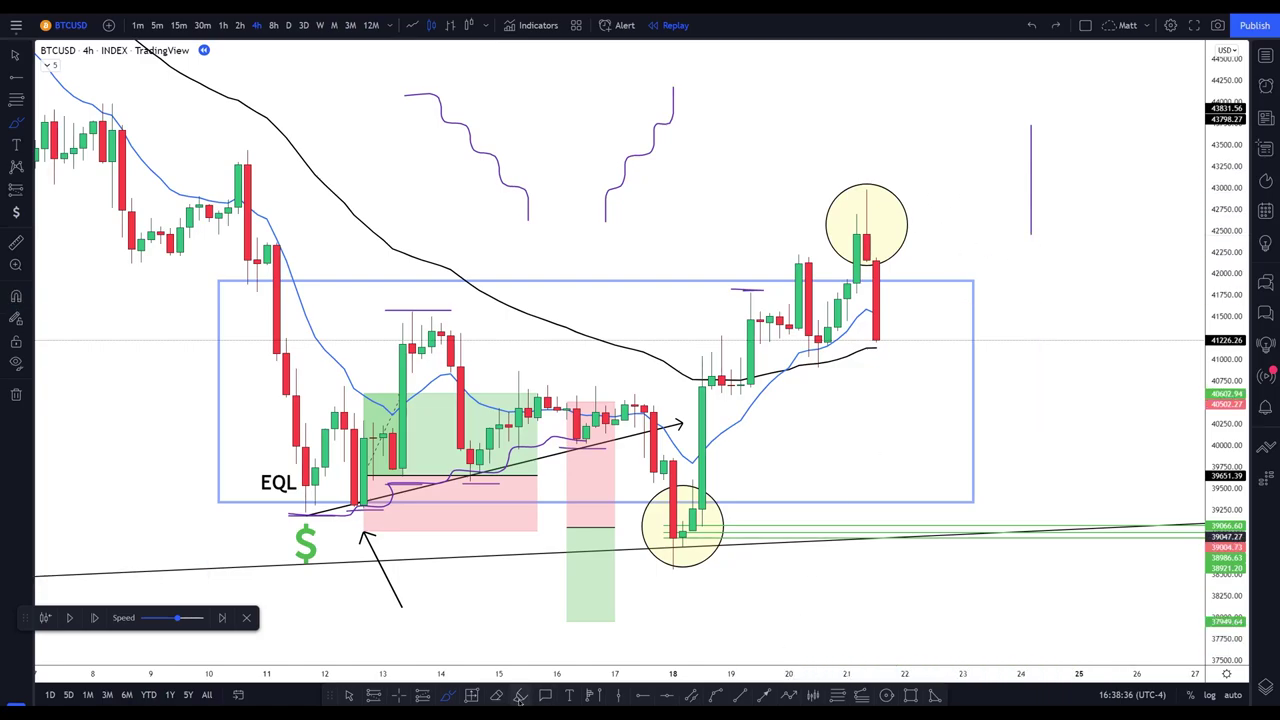
Highlight the lower boundary of the blue range in red from about April 10 to April 21
{"action": "left_click", "coordinate": [519, 696]}
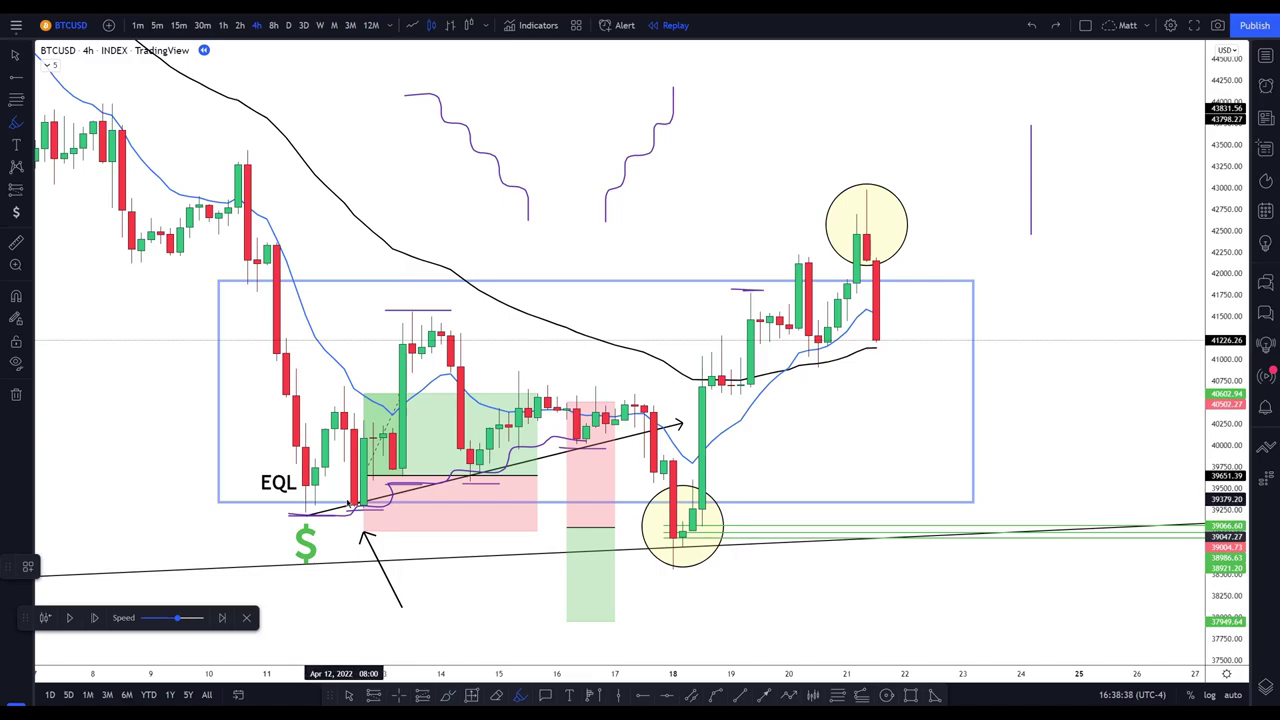
{"action": "left_click_drag", "start_coordinate": [198, 503], "coordinate": [872, 493]}
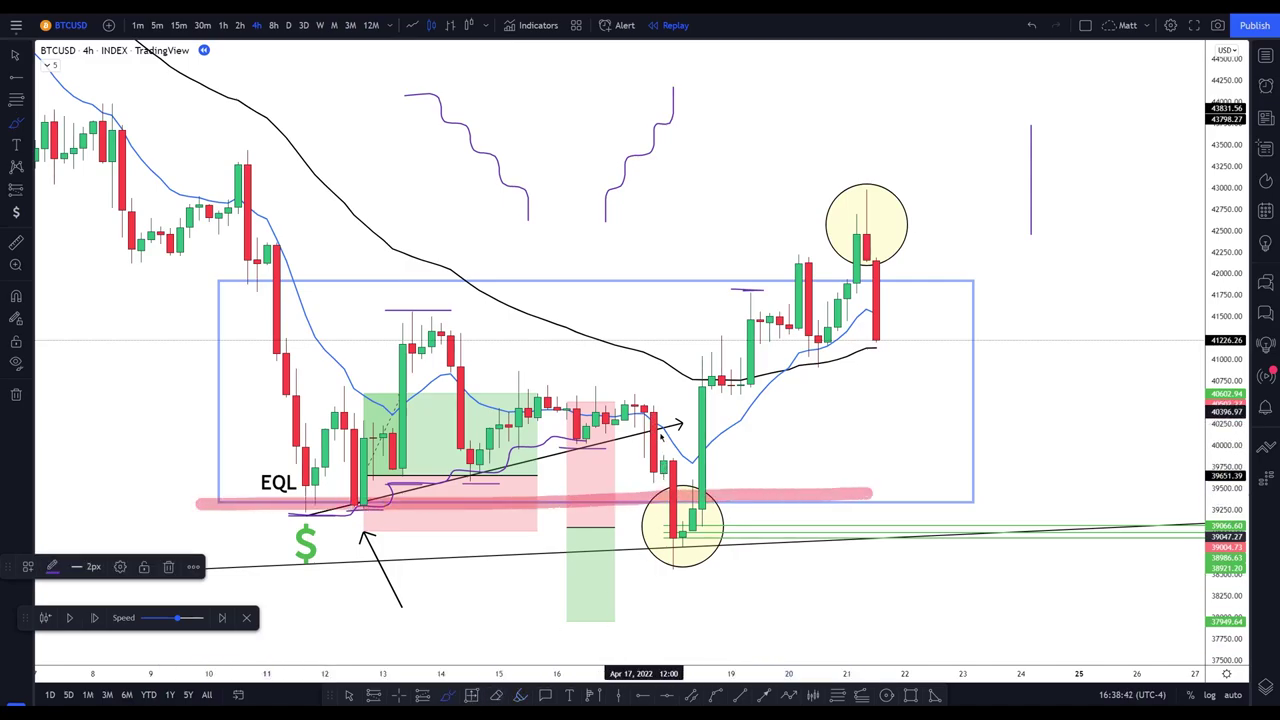
{"action": "mouse_move", "coordinate": [1012, 418]}
{"action": "left_mouse_down"}
{"action": "mouse_move", "coordinate": [1040, 460]}
{"action": "mouse_move", "coordinate": [1063, 411]}
{"action": "left_mouse_up"}
{"action": "key", "text": "Escape"}
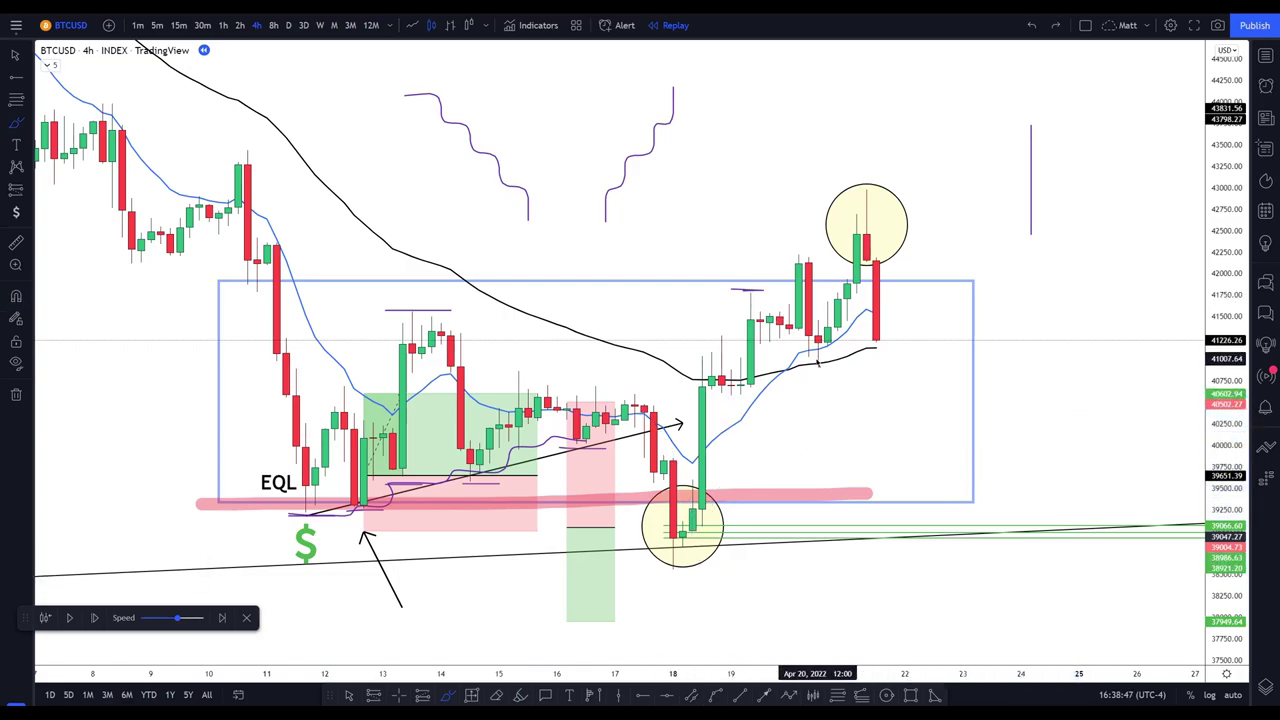
Highlight in red the equal lows of April 8–10, the same level on April 10–11, and the range's upper boundary from April 18 to 23
{"action": "scroll", "coordinate": [818, 363], "scroll_direction": "down", "scroll_amount": 3}
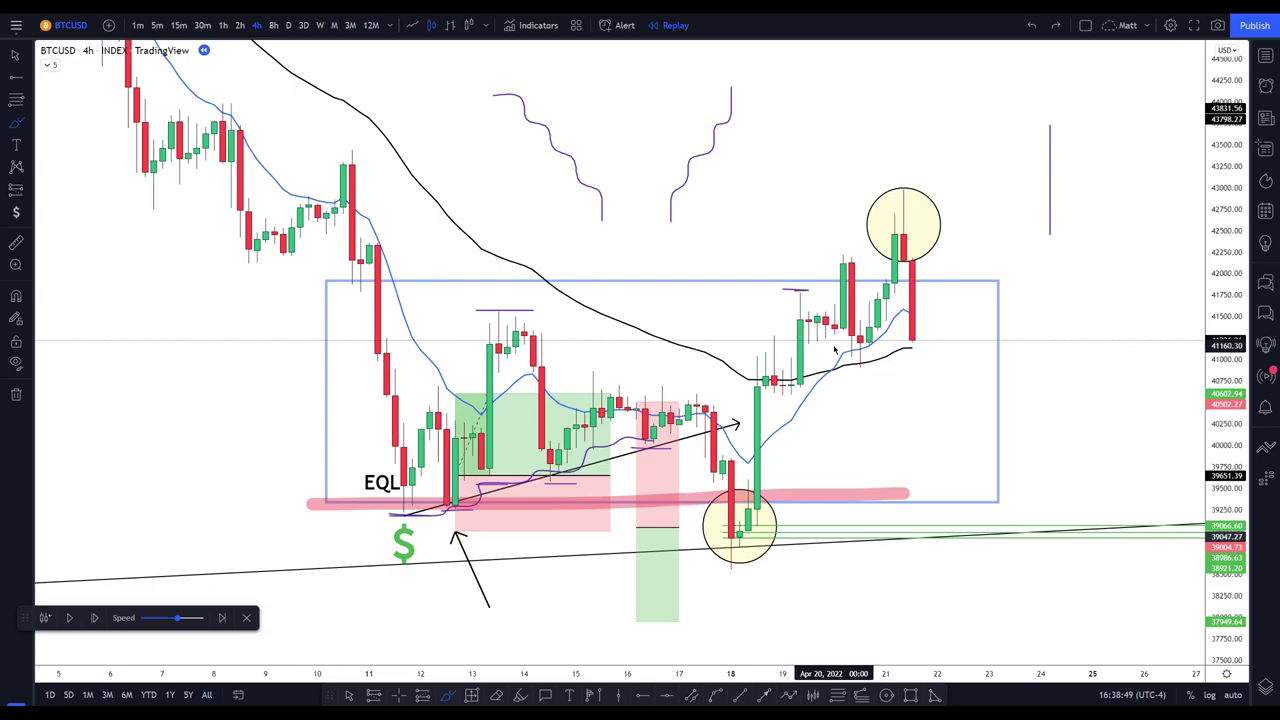
{"action": "left_click", "coordinate": [519, 697]}
{"action": "left_click_drag", "start_coordinate": [236, 264], "coordinate": [316, 264]}
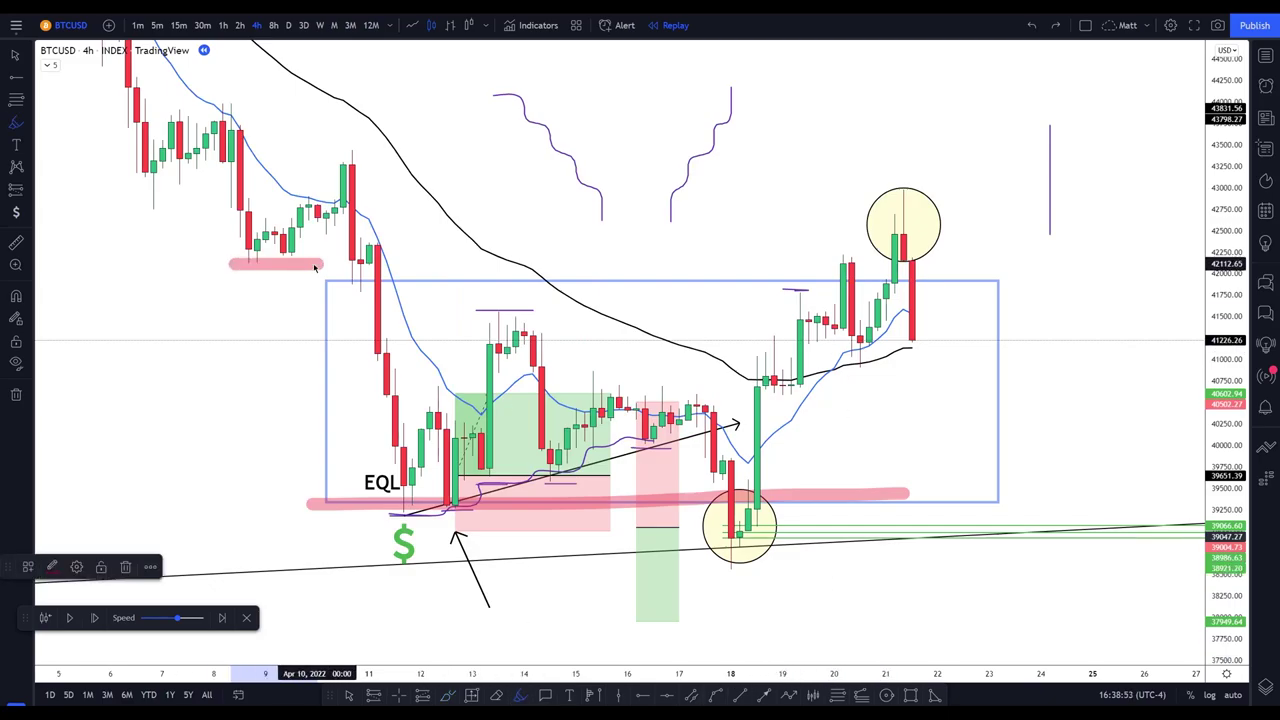
{"action": "left_click_drag", "start_coordinate": [336, 266], "coordinate": [406, 266]}
{"action": "left_click_drag", "start_coordinate": [758, 279], "coordinate": [994, 279]}
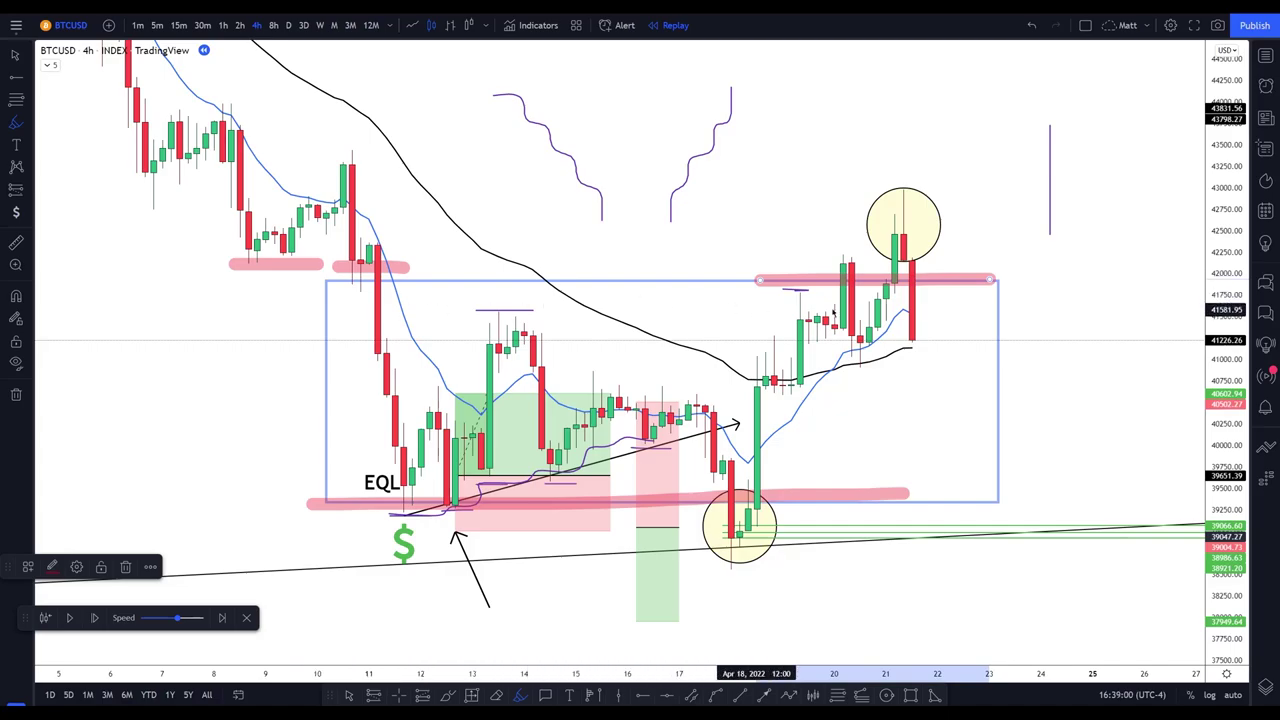
Brush a purple inverted V in the blank area around April 25, below the vertical line
{"action": "scroll", "coordinate": [677, 284], "scroll_direction": "up", "scroll_amount": 1}
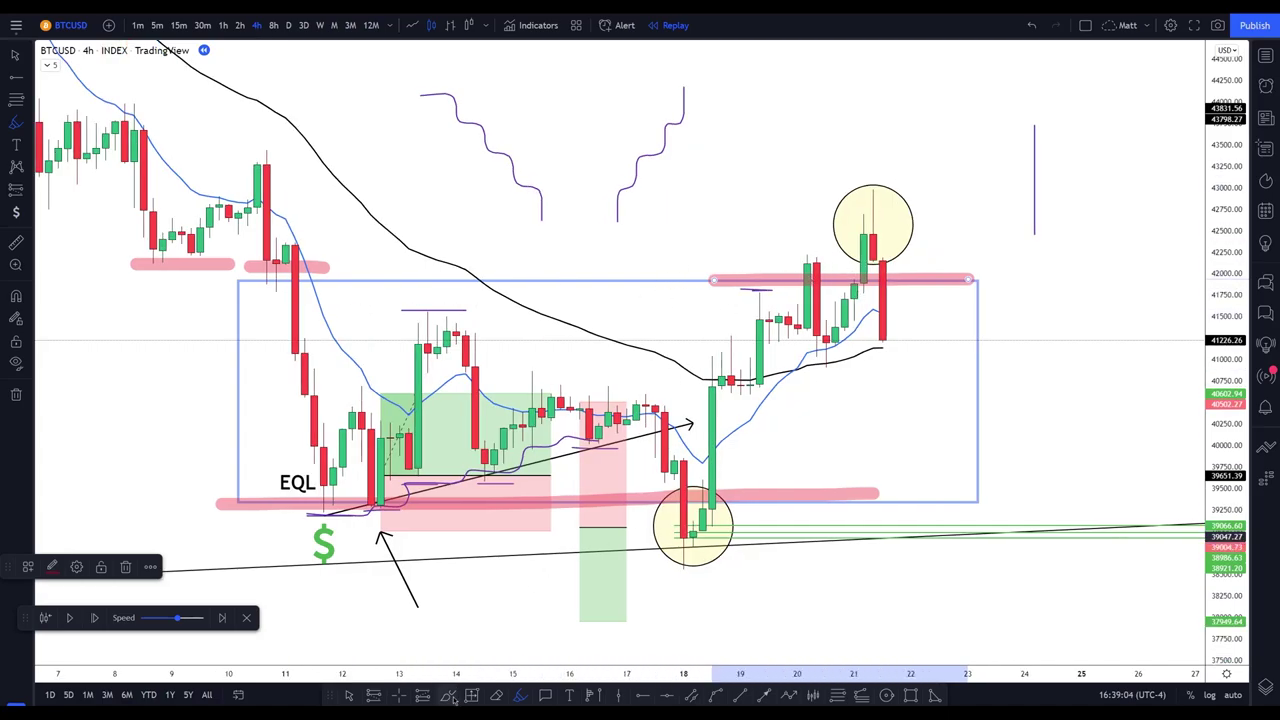
{"action": "key", "text": "Escape"}
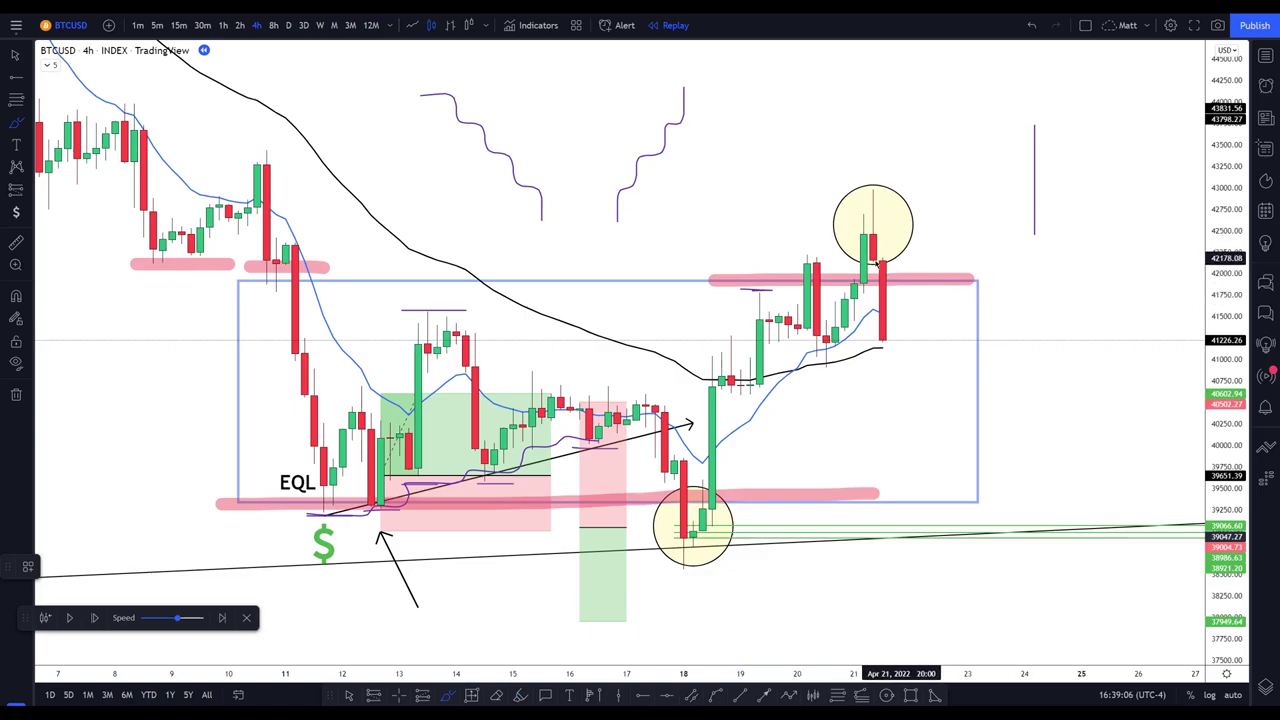
{"action": "mouse_move", "coordinate": [1062, 312]}
{"action": "left_mouse_down"}
{"action": "mouse_move", "coordinate": [1091, 229]}
{"action": "mouse_move", "coordinate": [1110, 318]}
{"action": "left_mouse_up"}
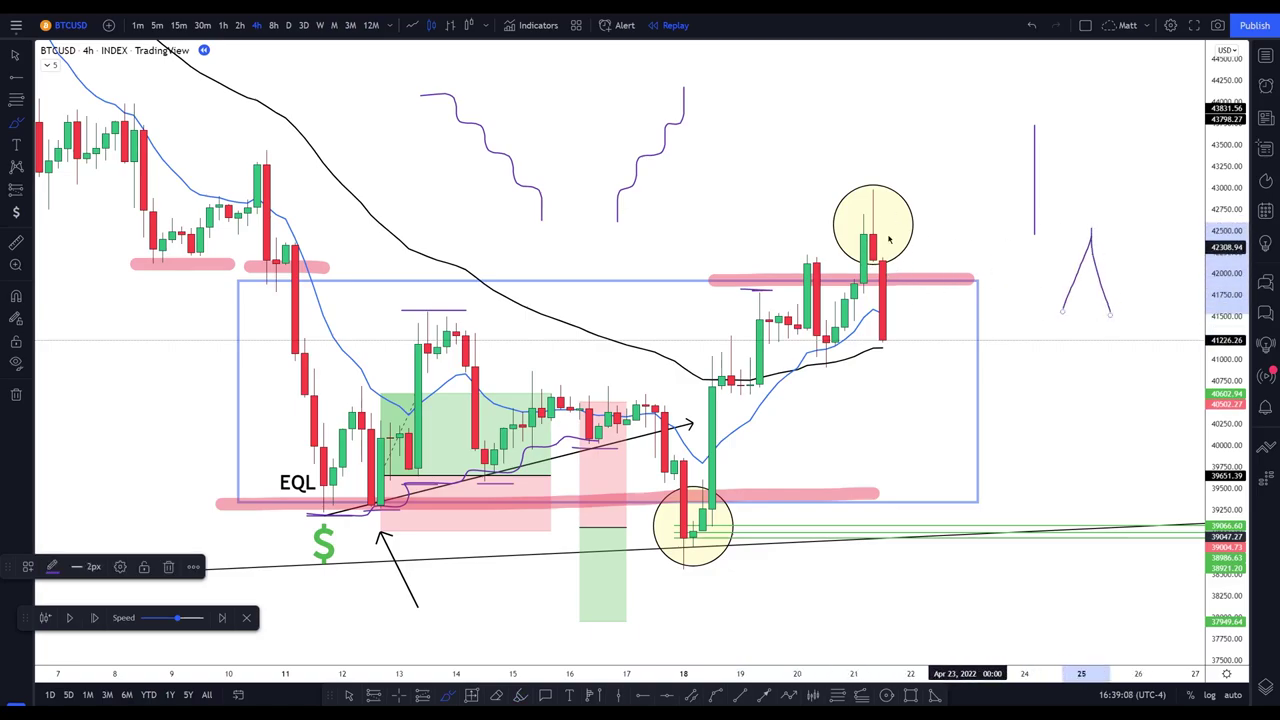
Try an inverted V brush stroke over the candles in the upper circle, and delete it
{"action": "mouse_move", "coordinate": [878, 258]}
{"action": "left_mouse_down"}
{"action": "mouse_move", "coordinate": [892, 192]}
{"action": "mouse_move", "coordinate": [892, 305]}
{"action": "left_mouse_up"}
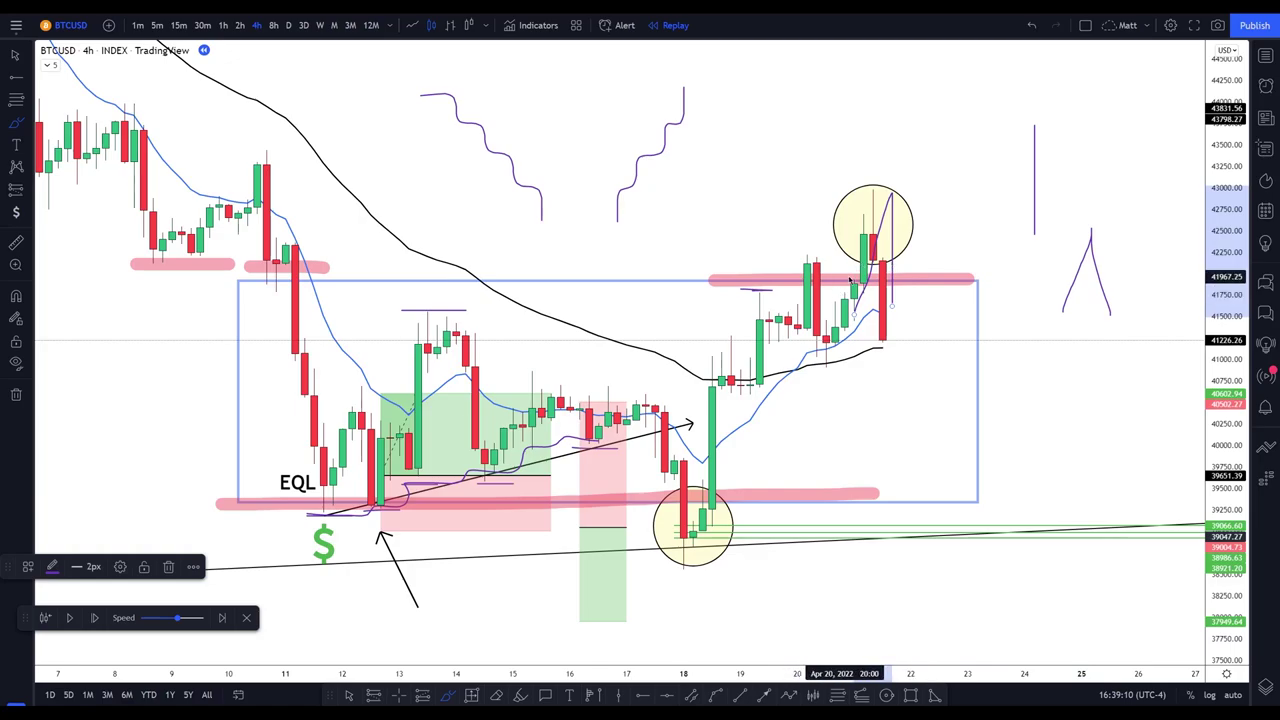
{"action": "key", "text": "Delete"}
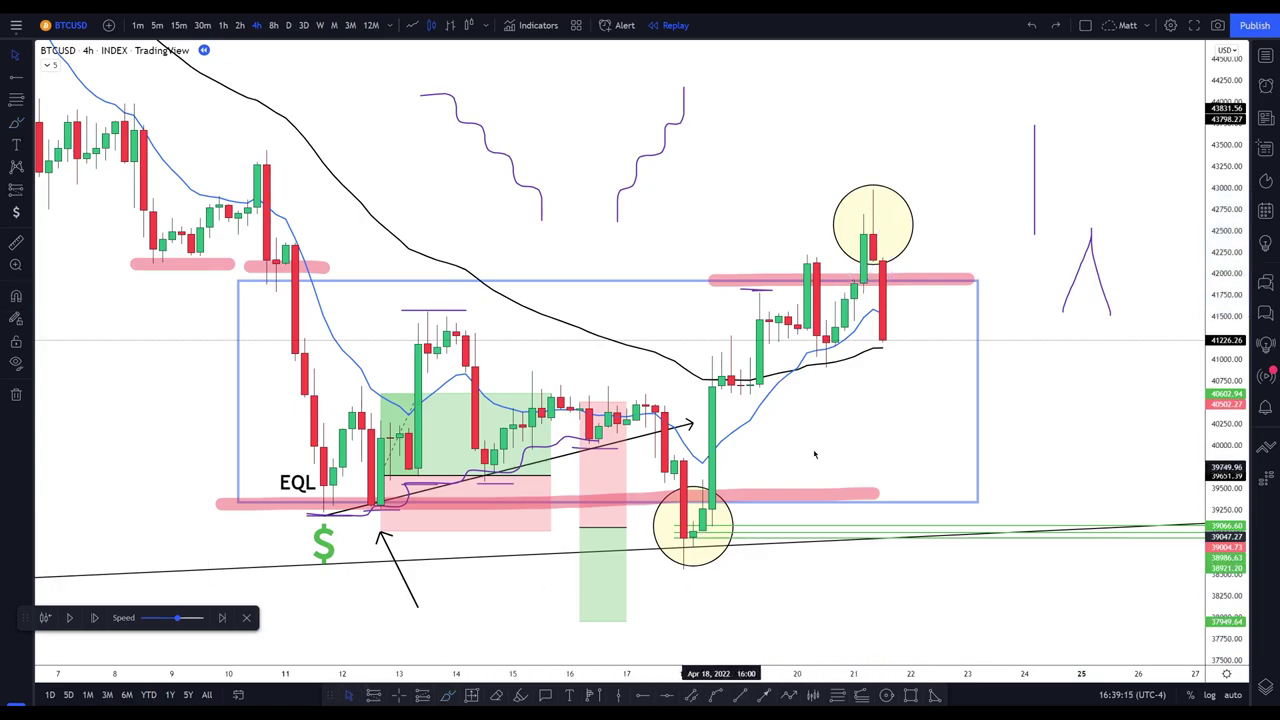
{"action": "key", "text": "Escape"}
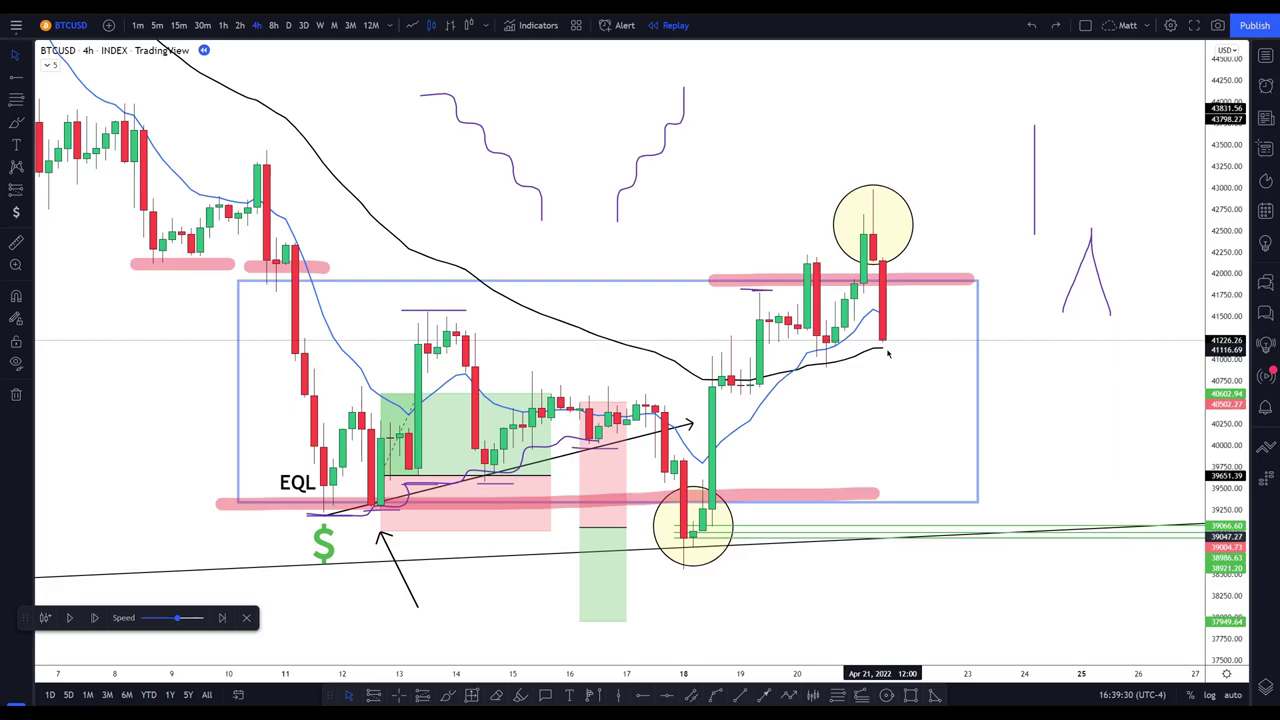
Draw three green horizontal rays from the upper circle at 42287.13, 42447.06 and 42607.00
{"action": "key", "text": "alt+j"}
{"action": "left_click", "coordinate": [853, 249]}
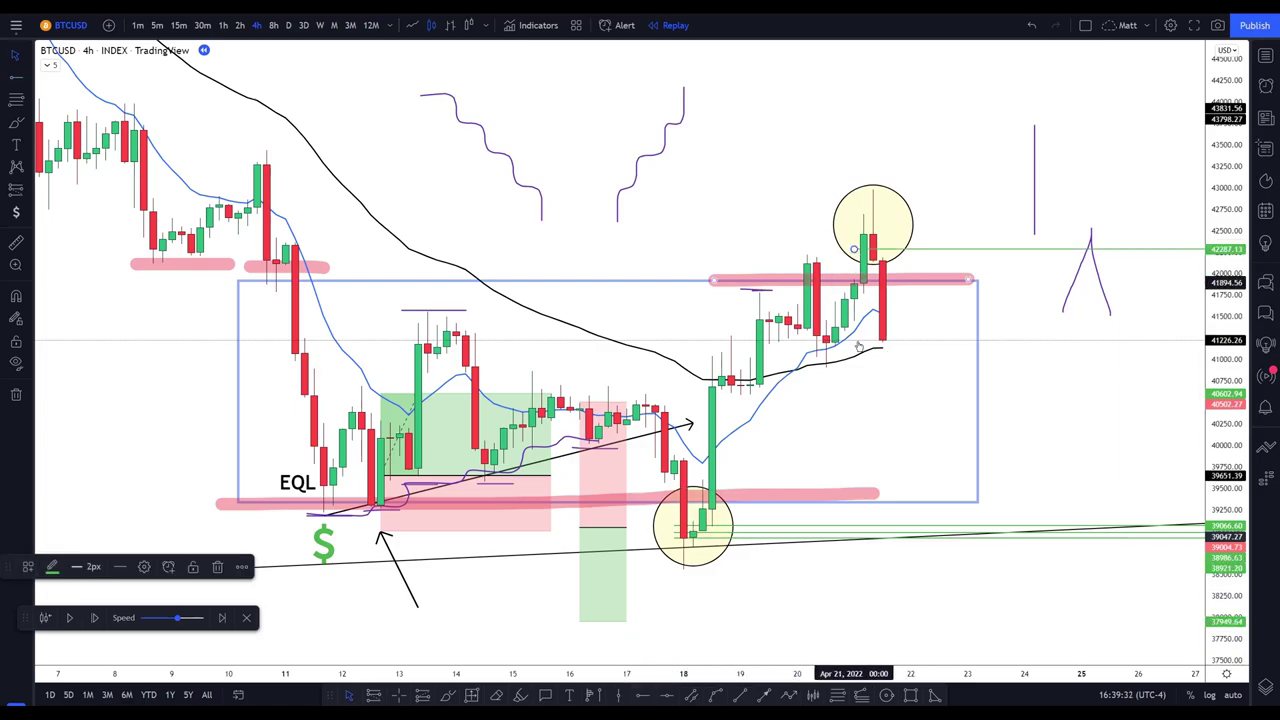
{"action": "key", "text": "ctrl+v"}
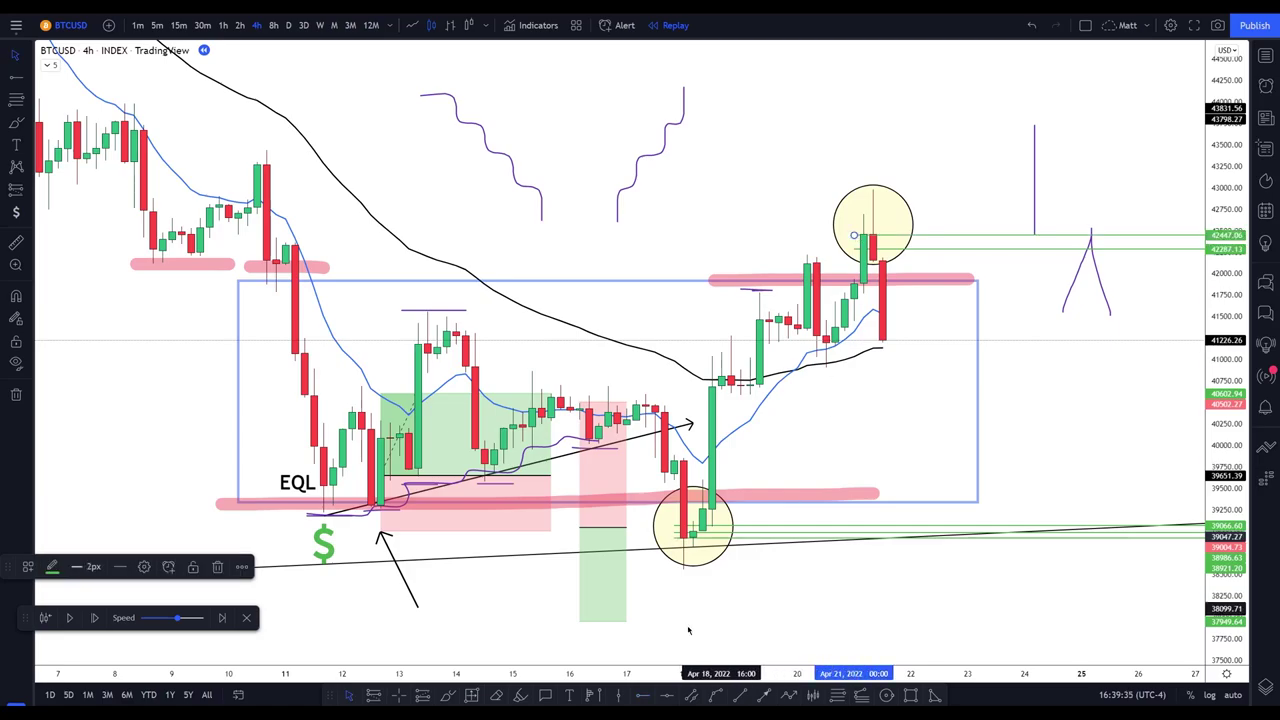
{"action": "key", "text": "alt+j"}
{"action": "left_click", "coordinate": [851, 221]}
{"action": "key", "text": "Escape"}
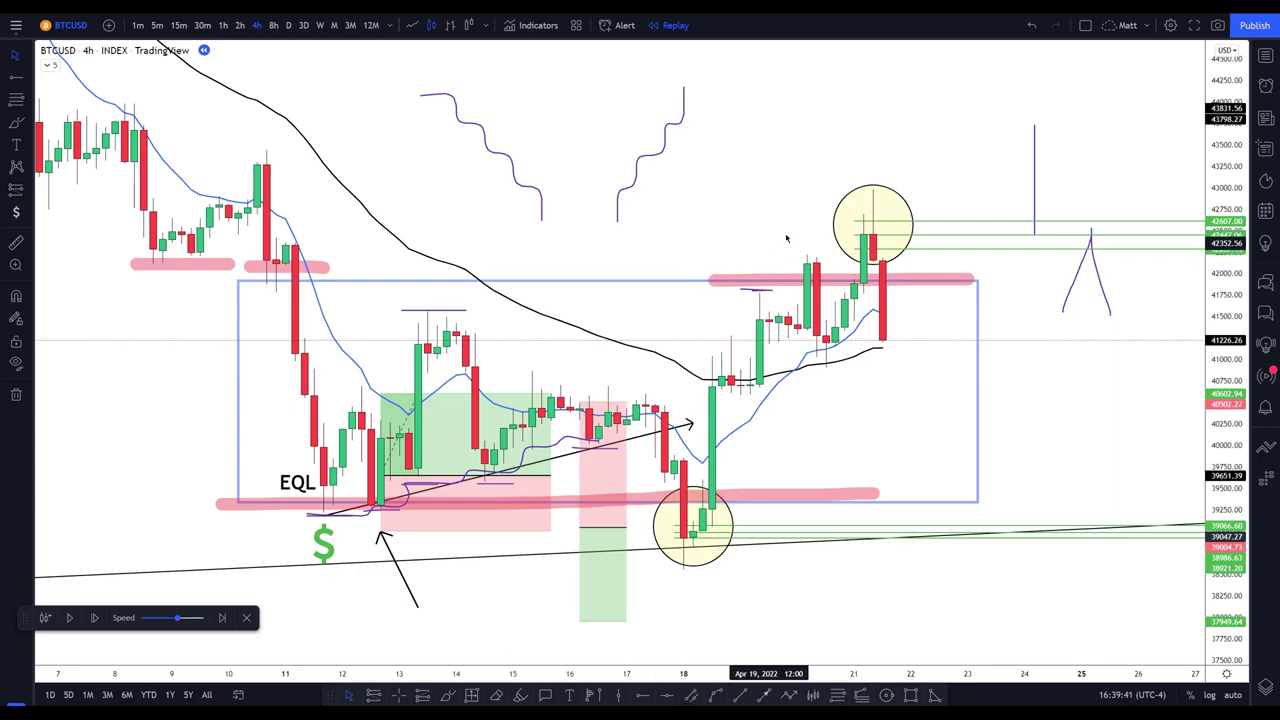
Place a short position on the April 20 swing high with entry 41981.80, stop 42563.38 and target 40886.49
{"action": "left_click", "coordinate": [374, 695]}
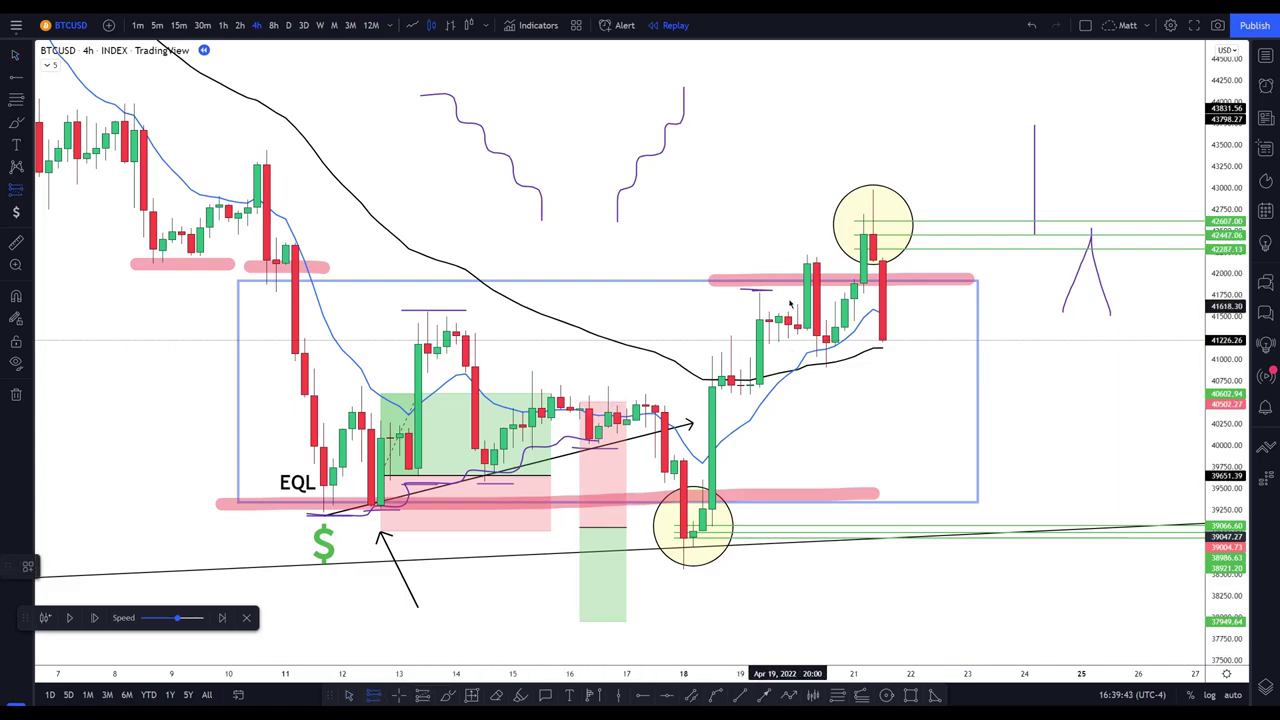
{"action": "mouse_move", "coordinate": [807, 274]}
{"action": "left_mouse_down"}
{"action": "mouse_move", "coordinate": [815, 175]}
{"action": "mouse_move", "coordinate": [810, 224]}
{"action": "mouse_move", "coordinate": [766, 223]}
{"action": "left_mouse_up"}
{"action": "left_click_drag", "start_coordinate": [977, 276], "coordinate": [845, 277]}
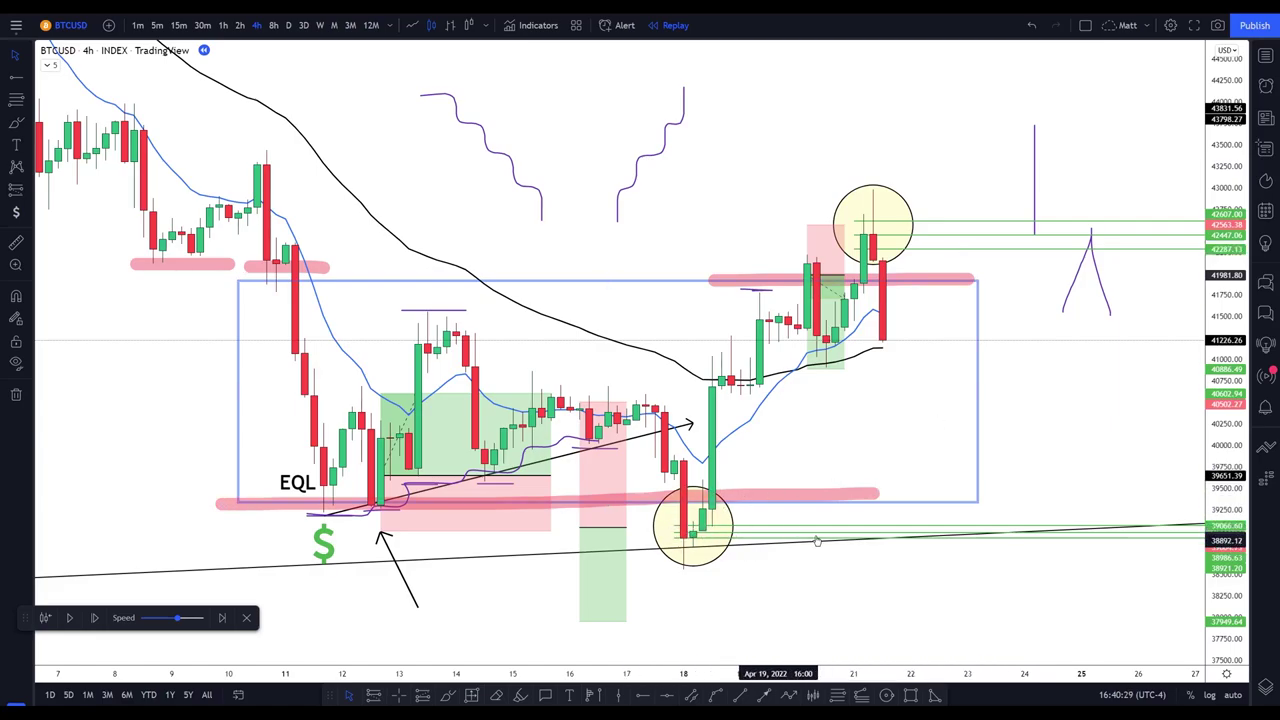
Place a green dollar sign above the April 19 high and draw a thin blue rectangle above the range from April 10 to 23
{"action": "left_click", "coordinate": [15, 212]}
{"action": "left_click", "coordinate": [768, 210]}
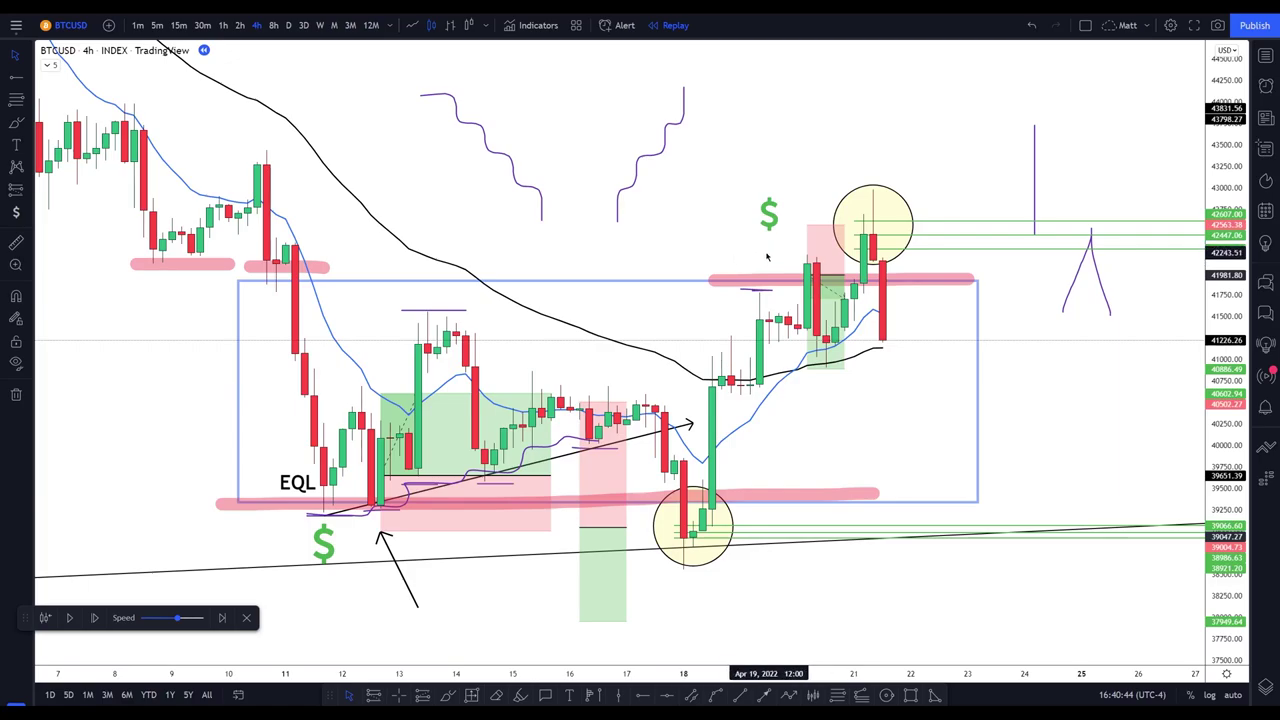
{"action": "left_click_drag", "start_coordinate": [762, 226], "coordinate": [761, 244]}
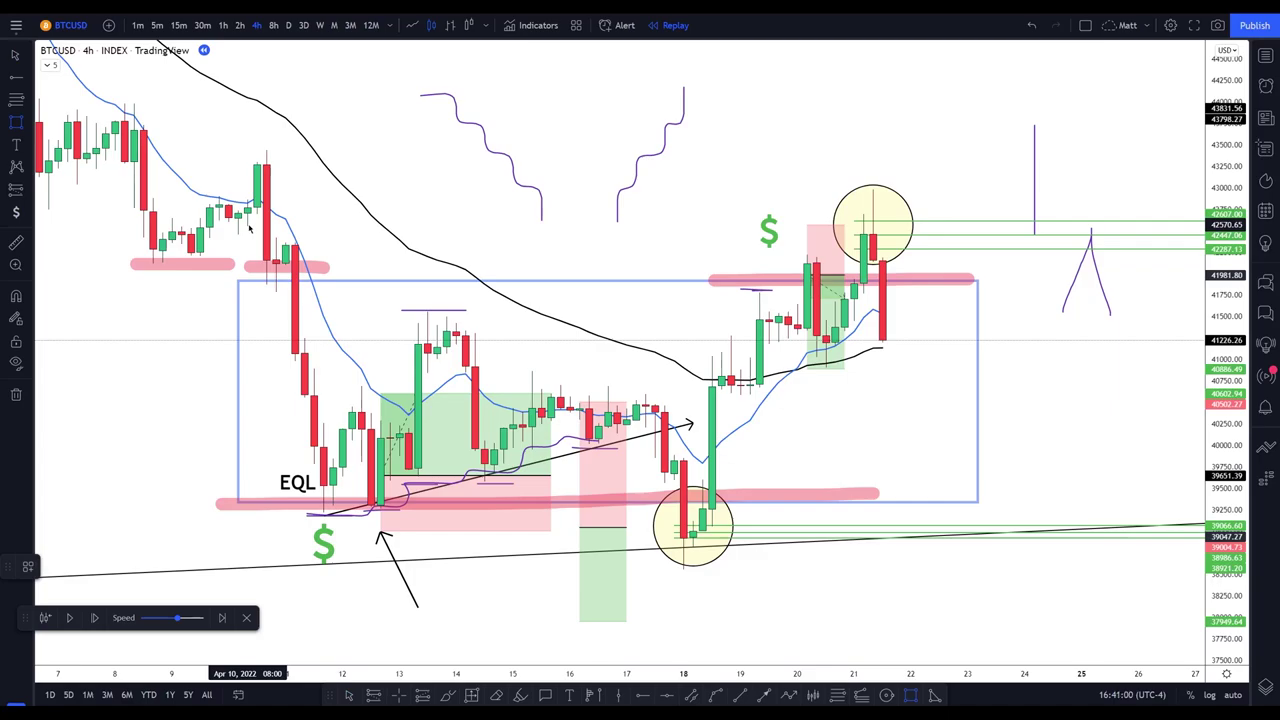
{"action": "left_click_drag", "start_coordinate": [248, 226], "coordinate": [996, 240]}
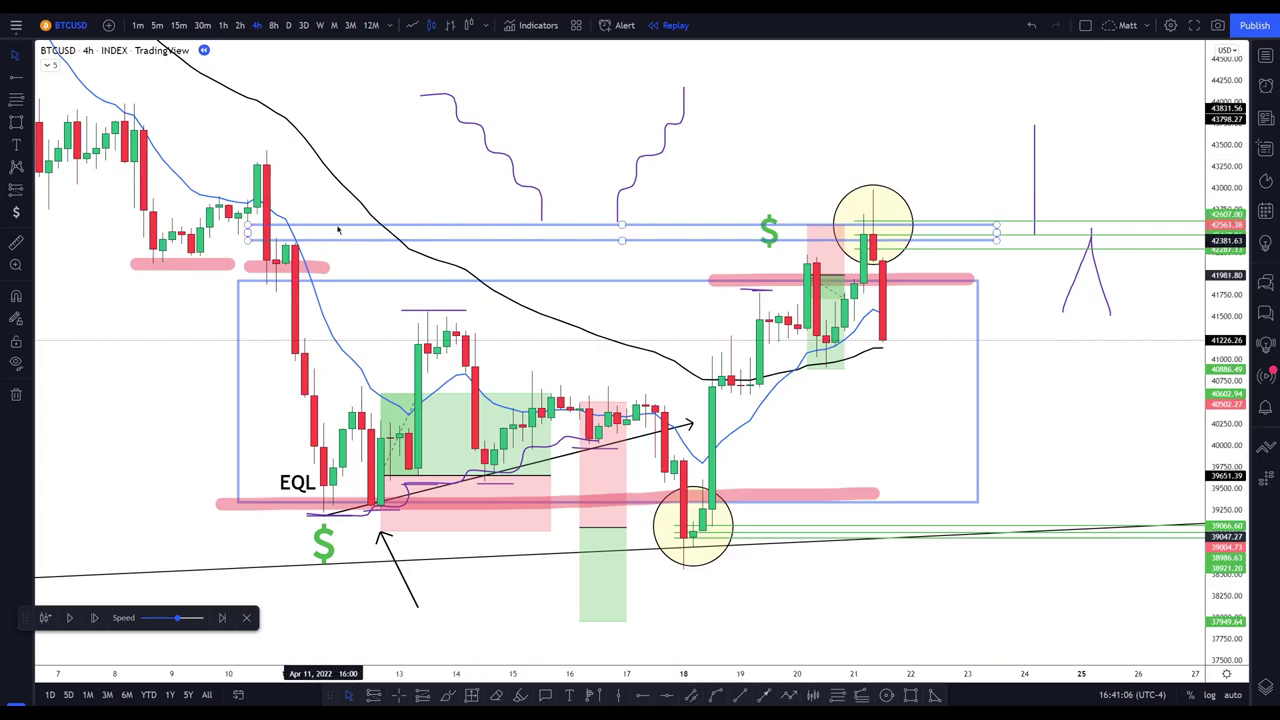
Add a fixed range volume profile from the April 10 swing high to the April 18 low
{"action": "left_click", "coordinate": [591, 694]}
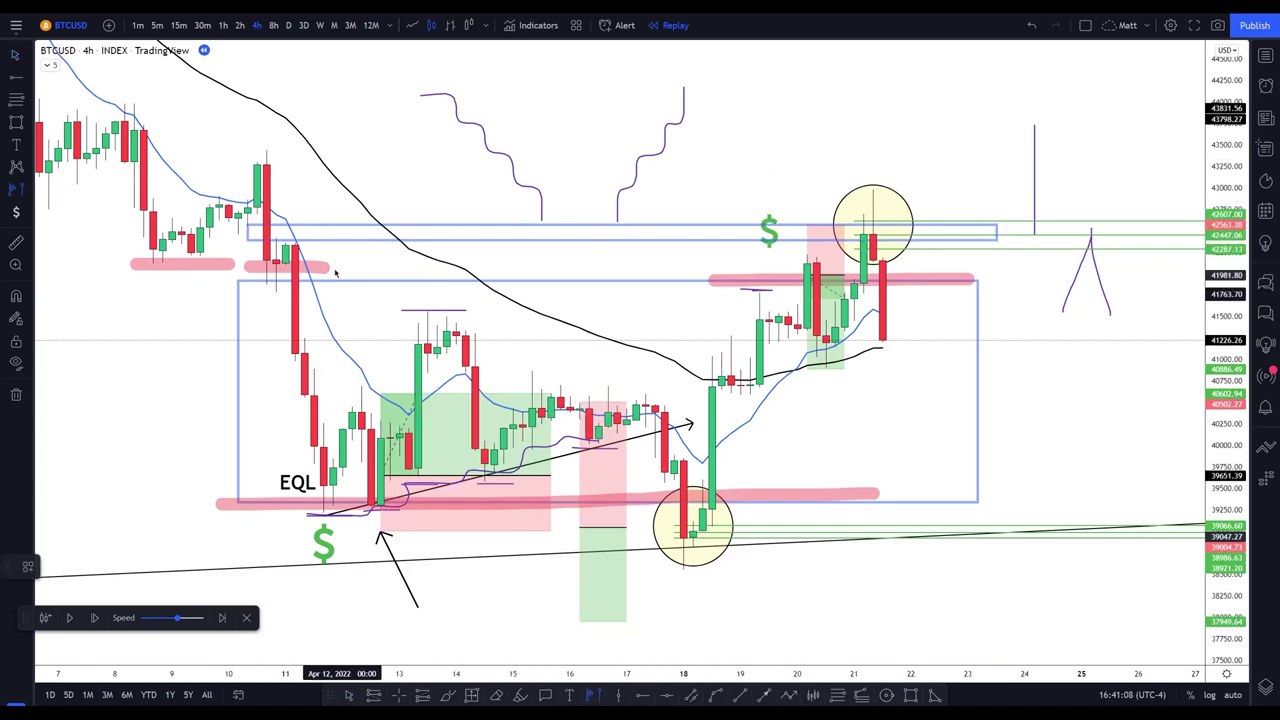
{"action": "left_click", "coordinate": [266, 150]}
{"action": "left_click", "coordinate": [365, 512]}
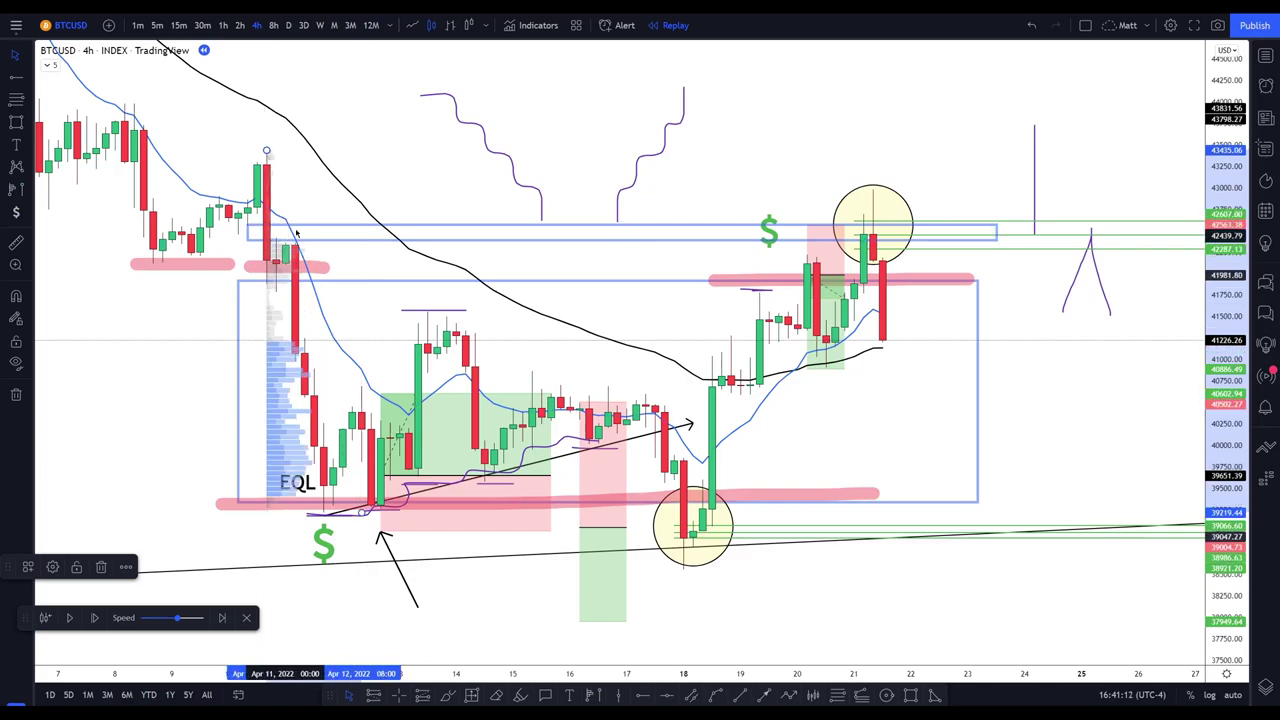
{"action": "left_click_drag", "start_coordinate": [362, 517], "coordinate": [721, 569]}
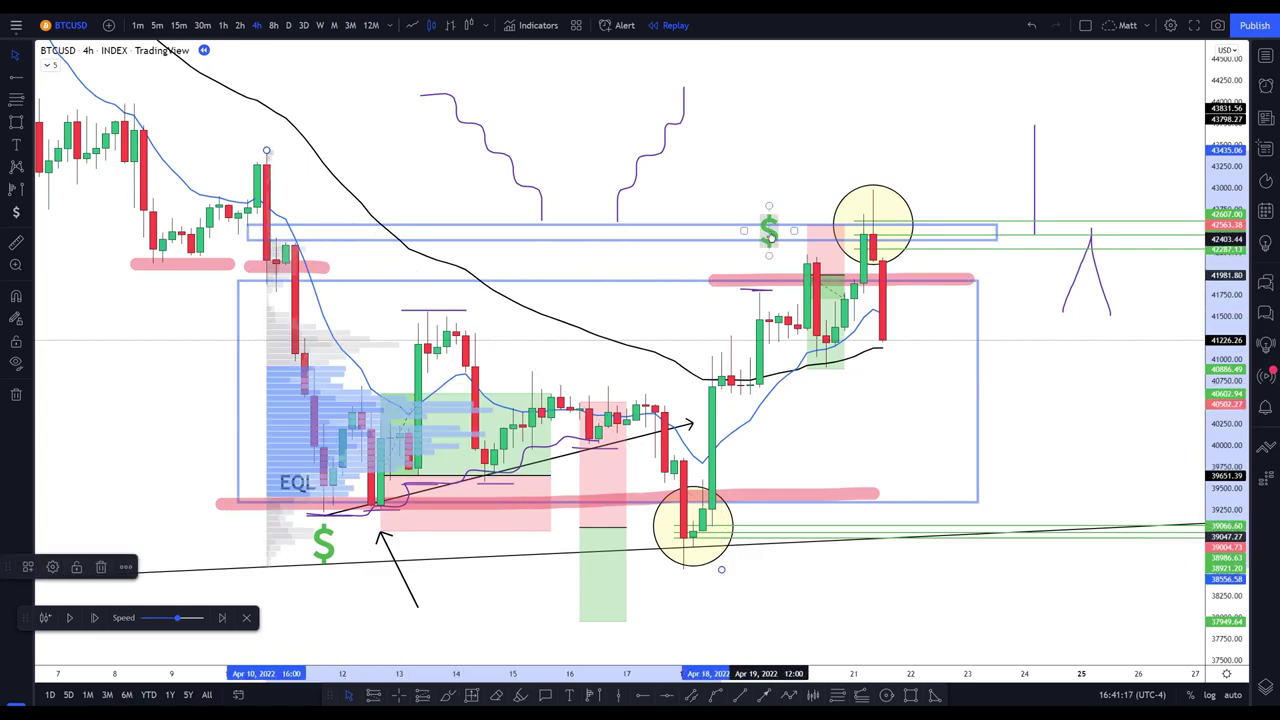
{"action": "left_click", "coordinate": [730, 205]}
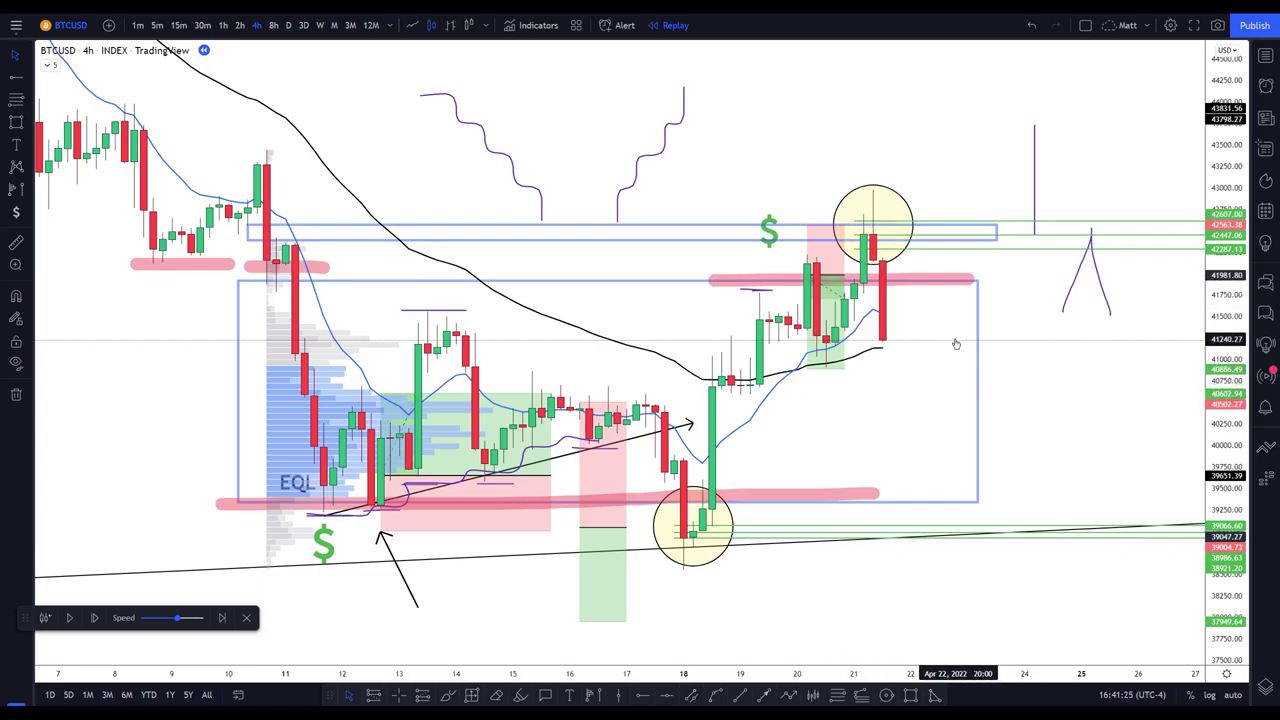
Brush a purple inverted V and a V side by side in the blank area around April 25–26, below the existing inverted V
{"action": "scroll", "coordinate": [1077, 380], "scroll_direction": "down", "scroll_amount": 3}
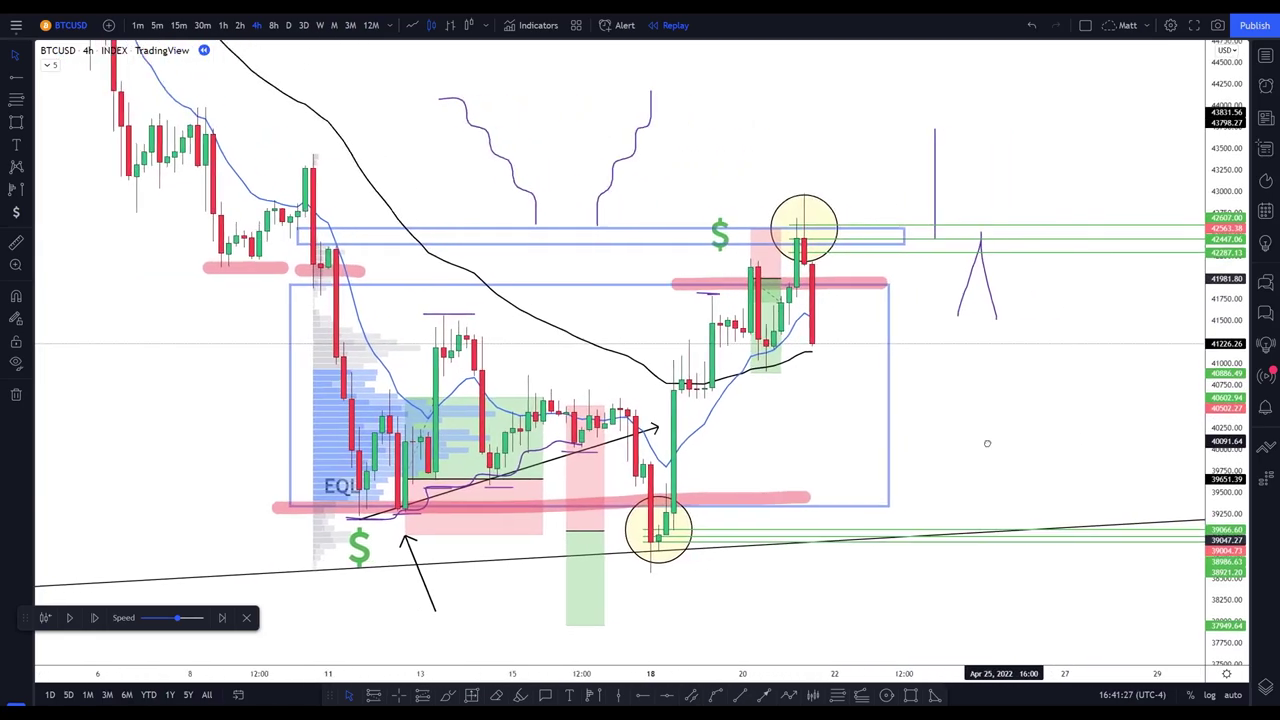
{"action": "mouse_move", "coordinate": [987, 443]}
{"action": "left_mouse_down"}
{"action": "mouse_move", "coordinate": [904, 450]}
{"action": "mouse_move", "coordinate": [994, 386]}
{"action": "left_mouse_up"}
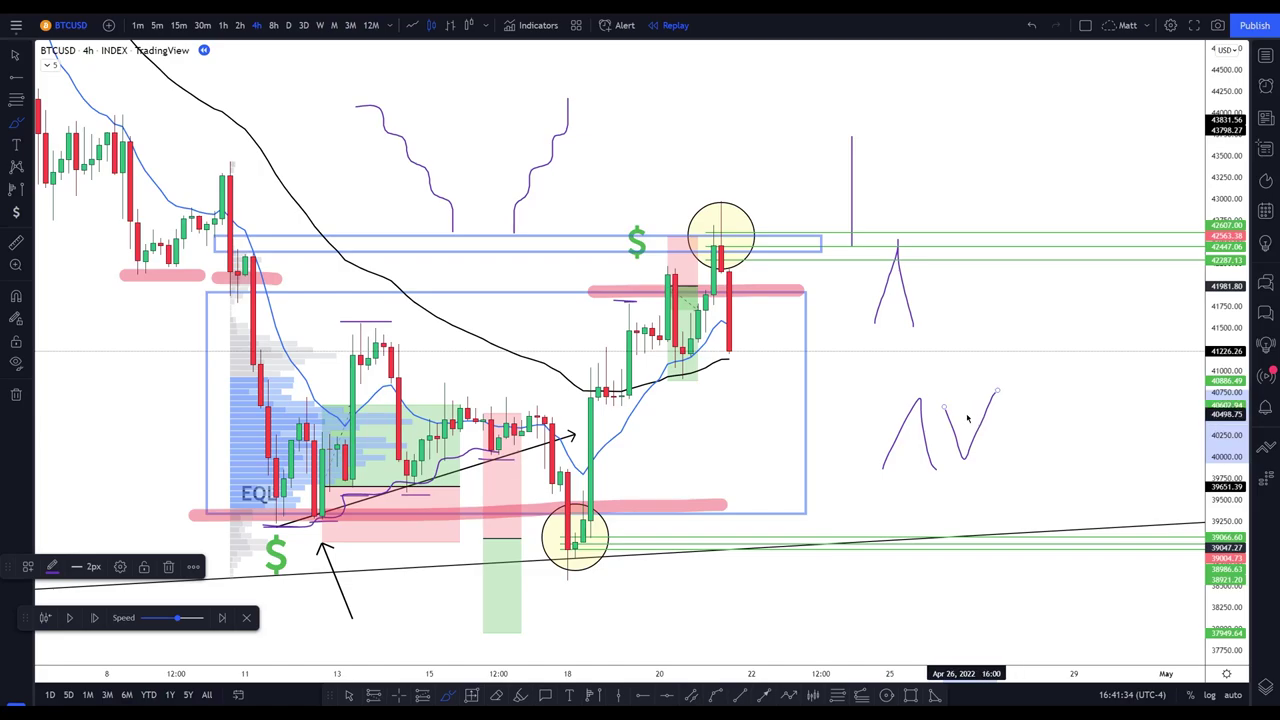
{"action": "key", "text": "Escape"}
{"action": "left_click", "coordinate": [800, 485]}
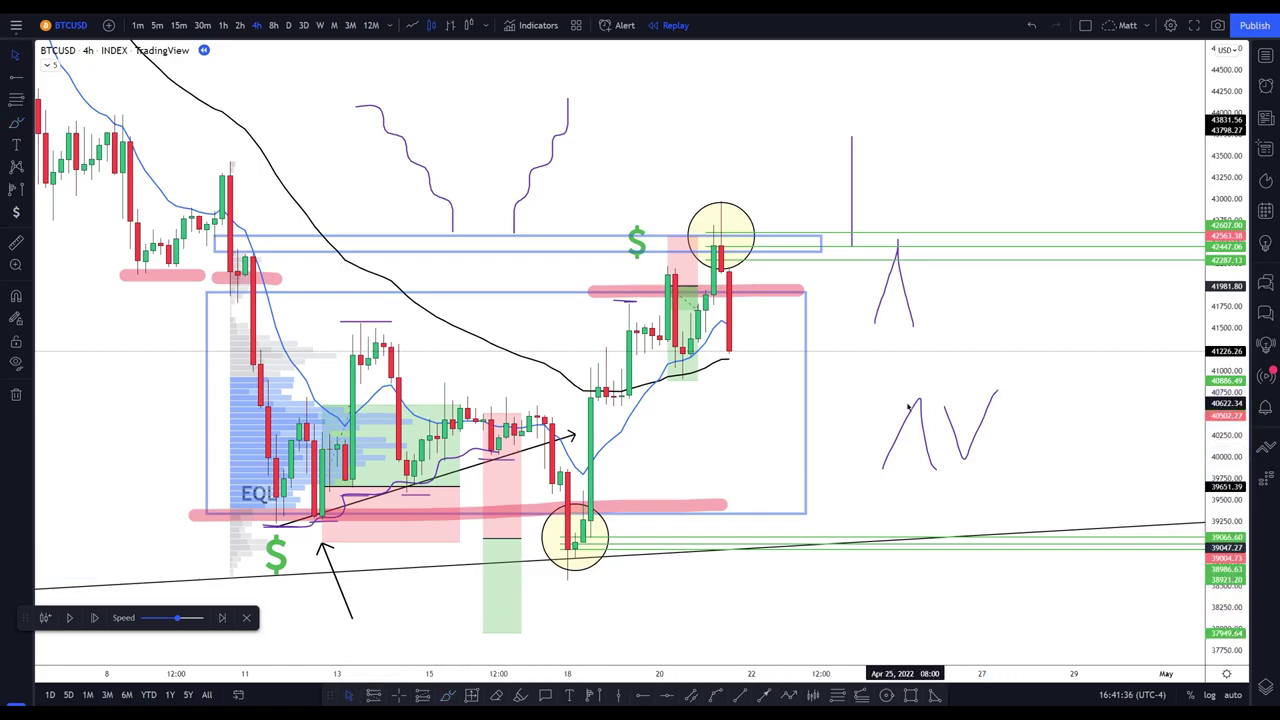
{"action": "scroll", "coordinate": [865, 419], "scroll_direction": "up", "scroll_amount": 1}
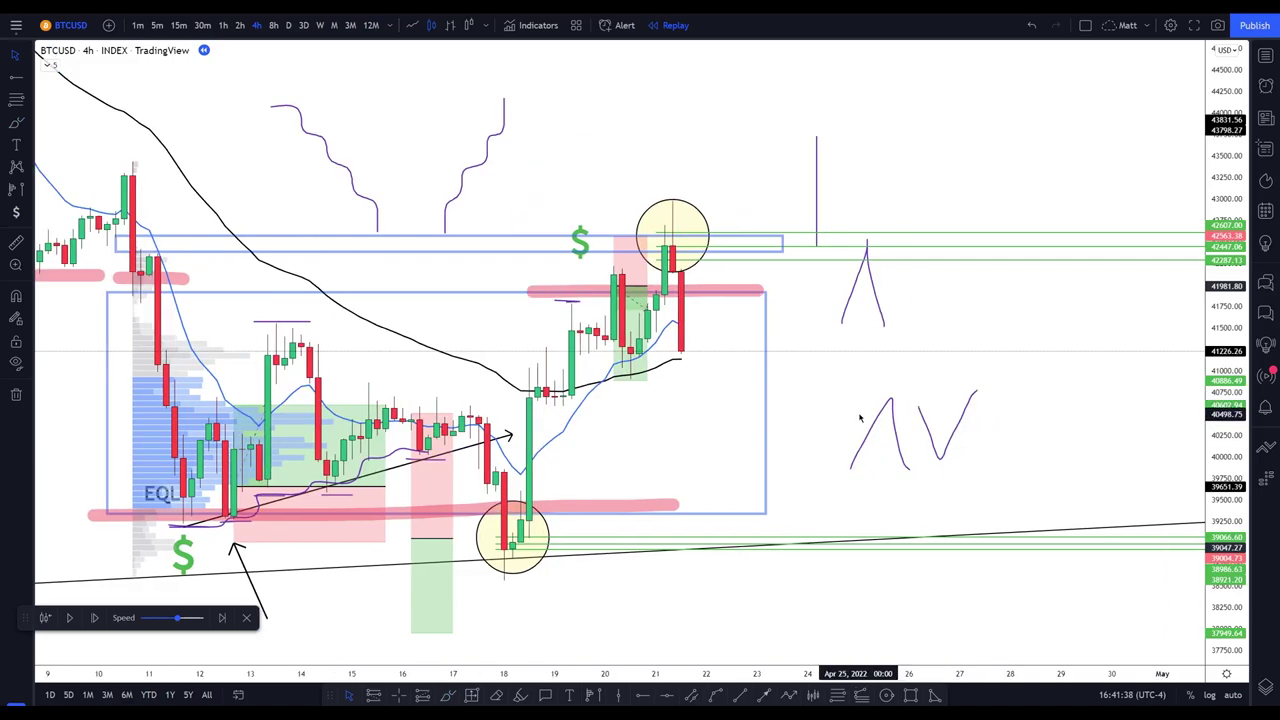
{"action": "left_click_drag", "start_coordinate": [859, 418], "coordinate": [924, 410]}
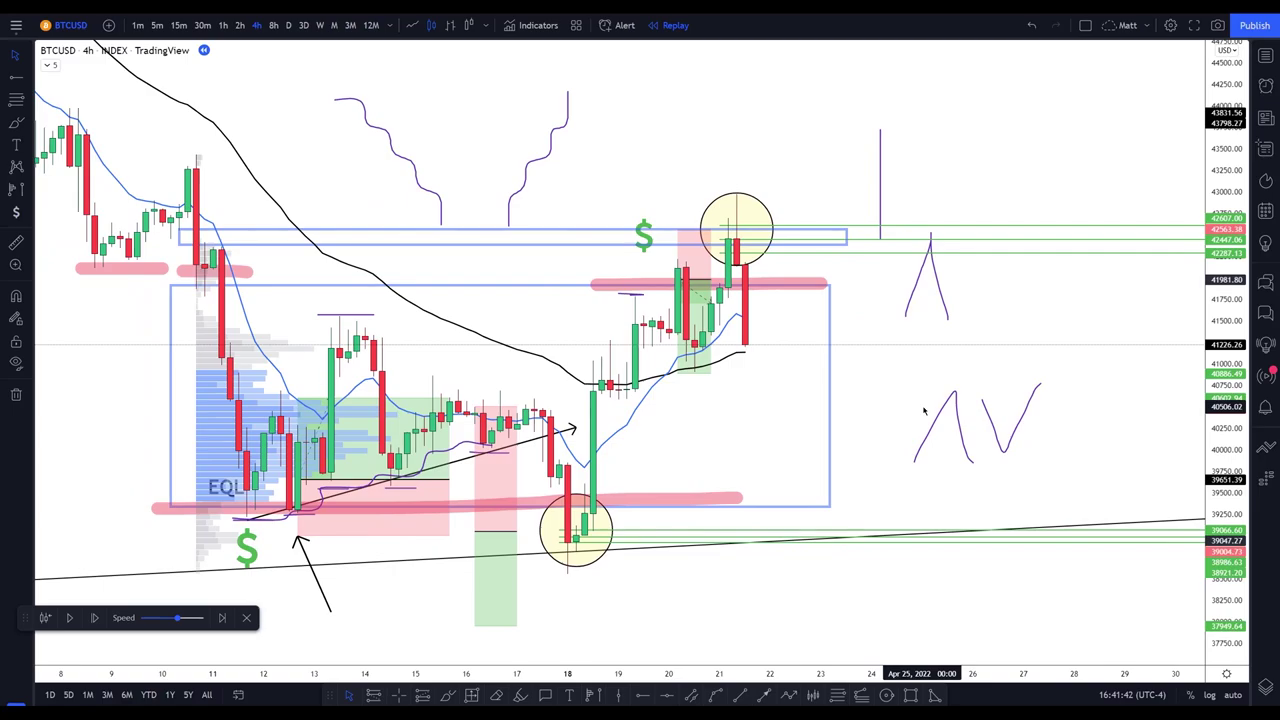
{"action": "scroll", "coordinate": [924, 410], "scroll_direction": "down", "scroll_amount": 2}
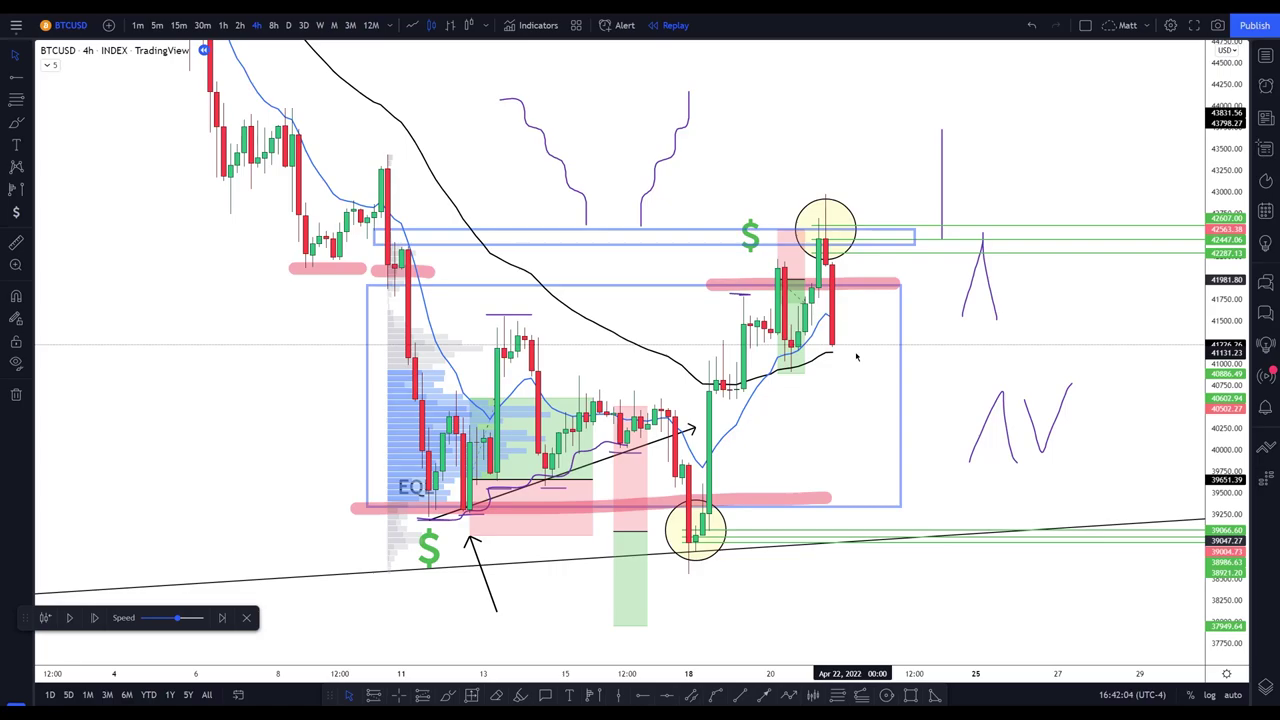
{"action": "scroll", "coordinate": [830, 380], "scroll_direction": "up", "scroll_amount": 1}
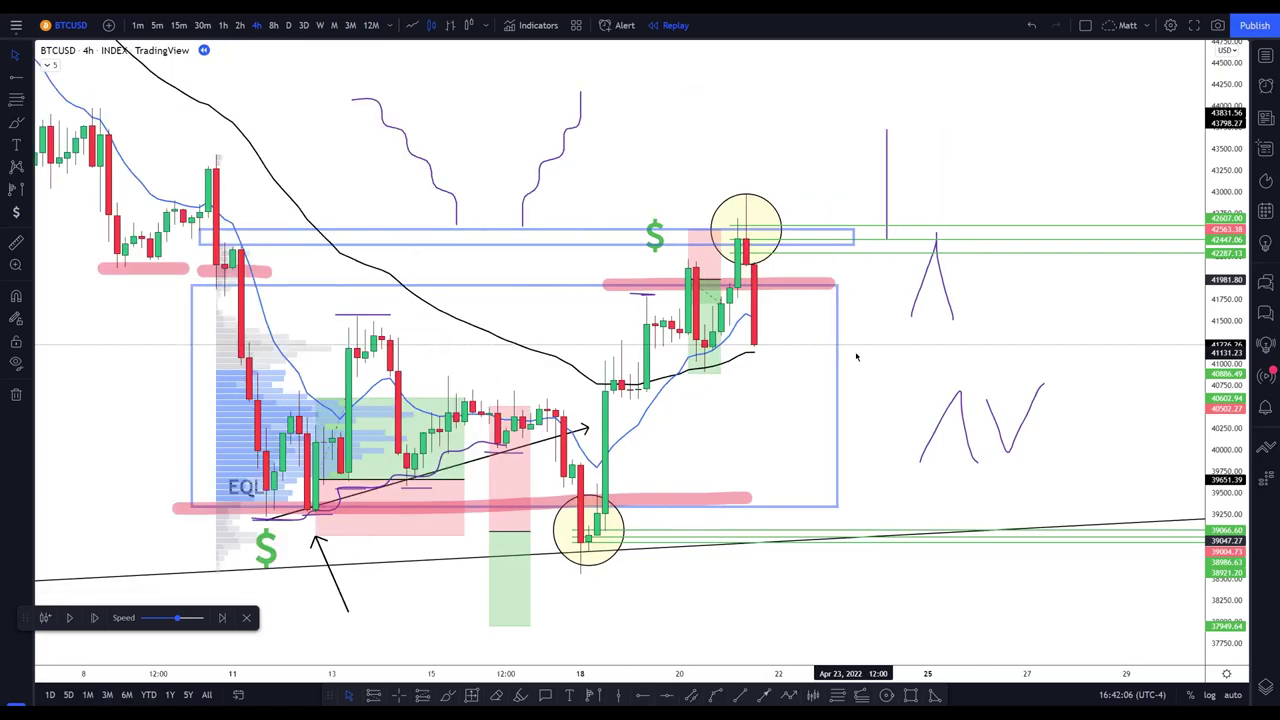
{"action": "scroll", "coordinate": [780, 410], "scroll_direction": "up", "scroll_amount": 1}
{"action": "left_click_drag", "start_coordinate": [773, 413], "coordinate": [888, 414]}
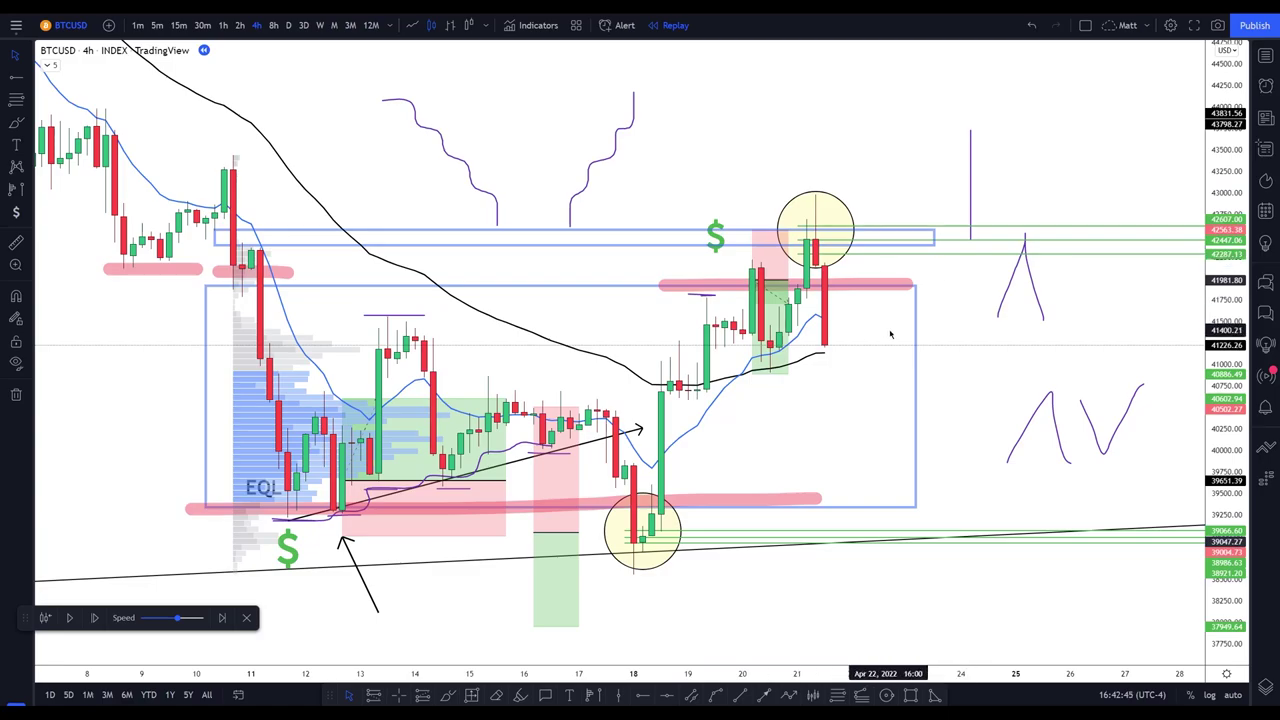
Draw a blue rectangle in an empty area far above price, from April 13 to 23 between about 56250 and 54050
{"action": "left_click_drag", "start_coordinate": [894, 126], "coordinate": [890, 577]}
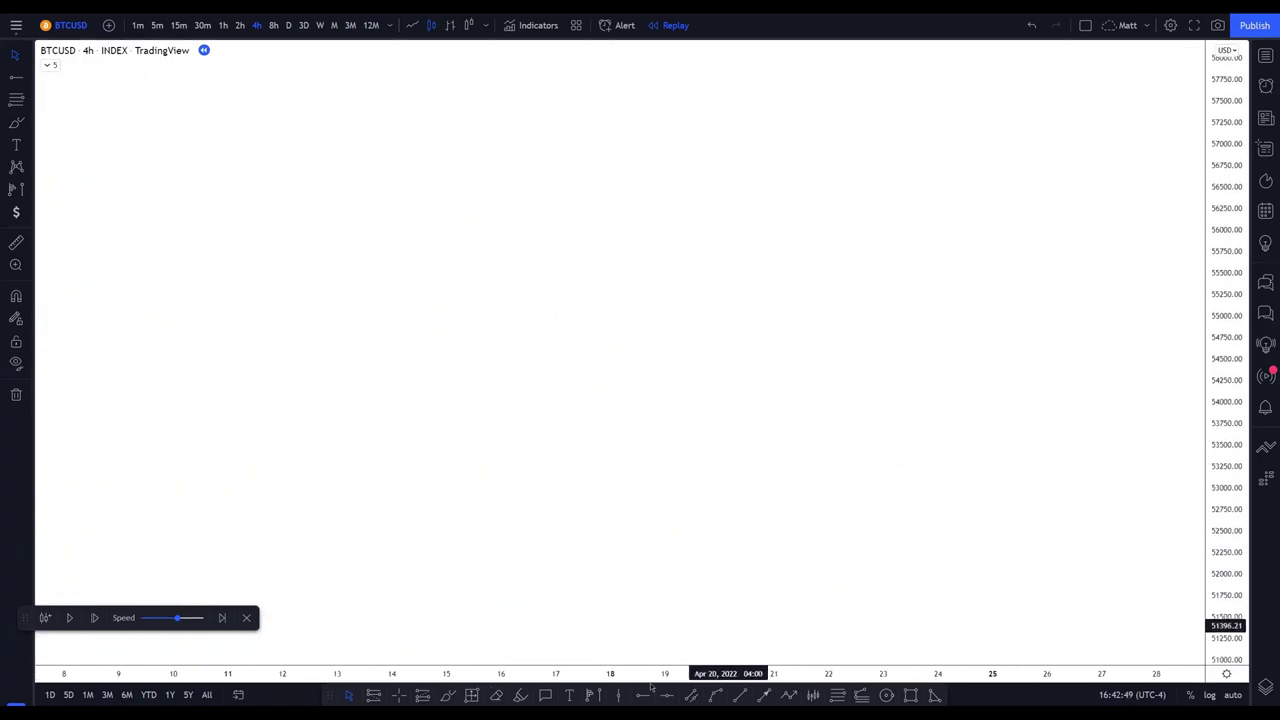
{"action": "left_click", "coordinate": [910, 694]}
{"action": "mouse_move", "coordinate": [364, 210]}
{"action": "left_mouse_down"}
{"action": "mouse_move", "coordinate": [737, 357]}
{"action": "mouse_move", "coordinate": [892, 397]}
{"action": "left_mouse_up"}
{"action": "left_click", "coordinate": [811, 443]}
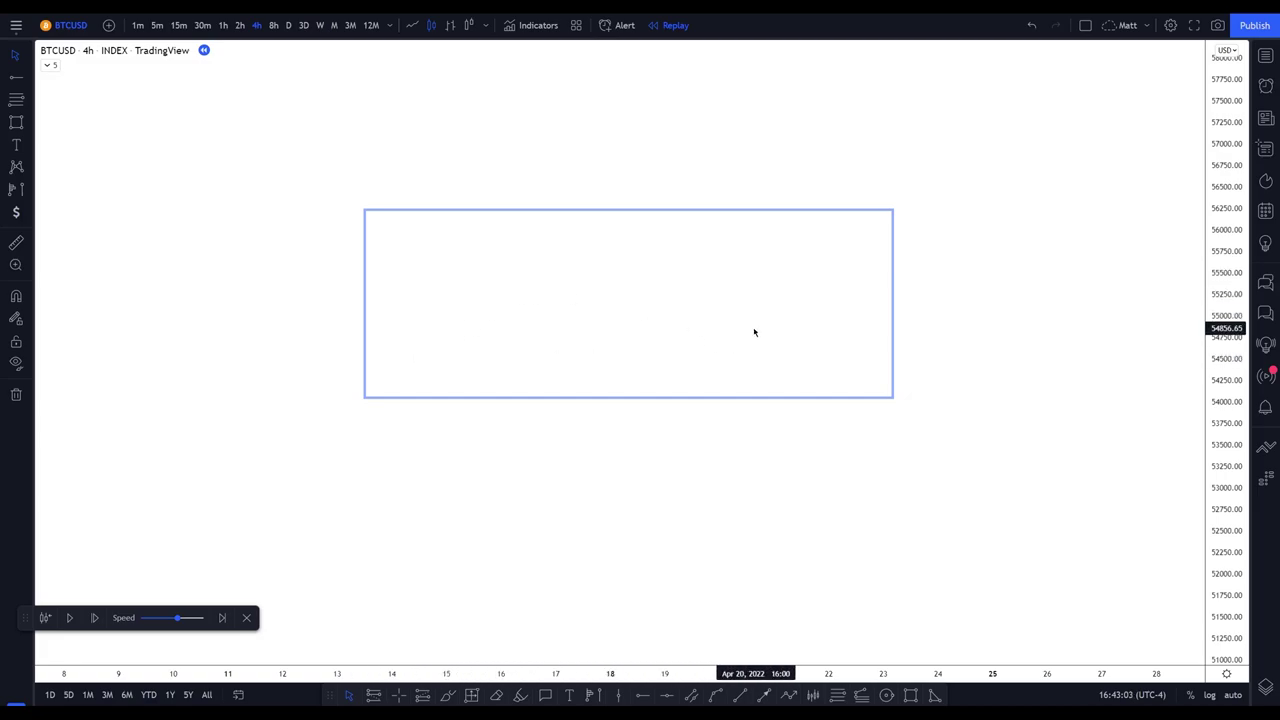
Draw a zigzag path inside the rectangle that swings repeatedly between its upper and lower edges and ends in an upward arrow near April 20
{"action": "left_click", "coordinate": [789, 694]}
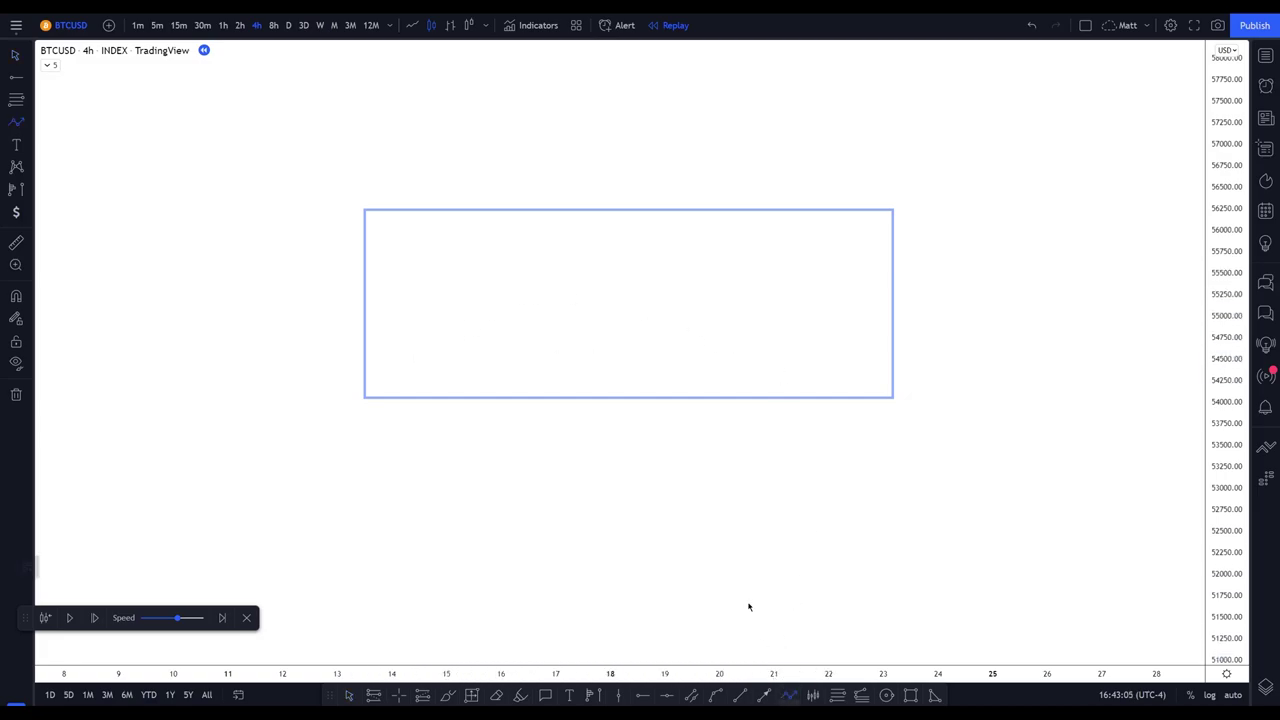
{"action": "left_click", "coordinate": [373, 360]}
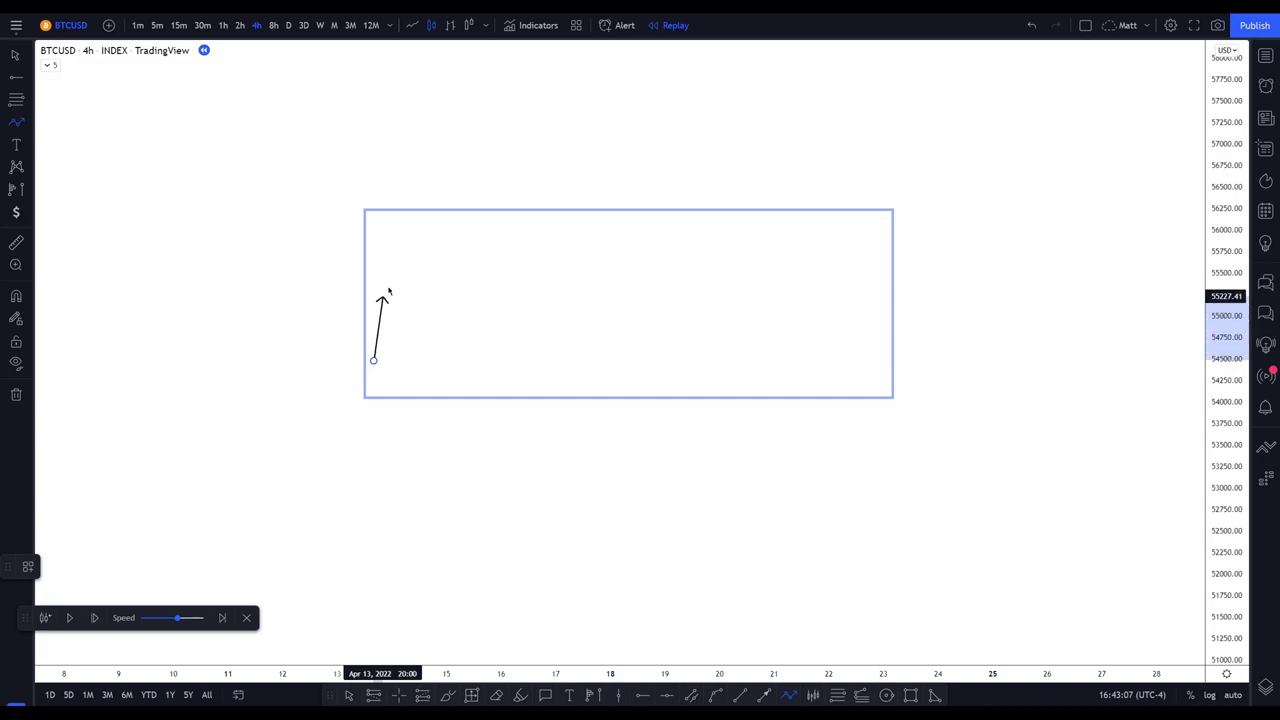
{"action": "left_click", "coordinate": [392, 283]}
{"action": "left_click", "coordinate": [410, 331]}
{"action": "left_click", "coordinate": [419, 234]}
{"action": "left_click", "coordinate": [437, 331]}
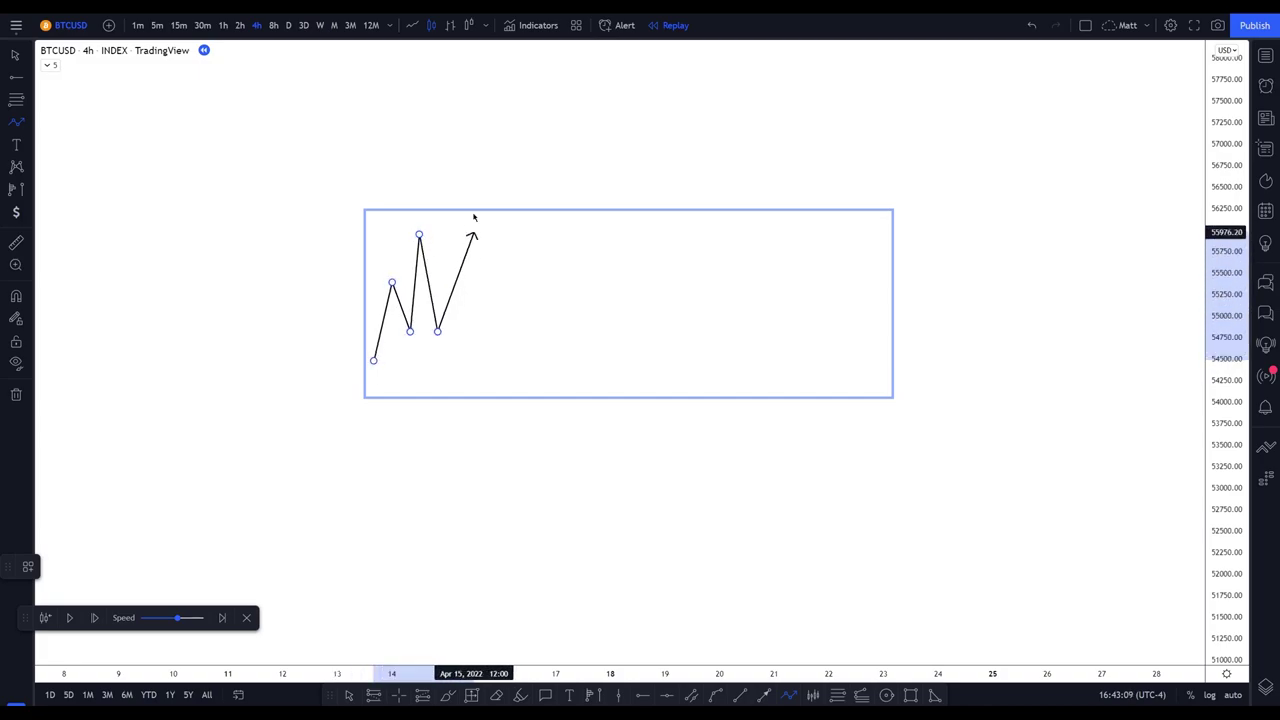
{"action": "left_click", "coordinate": [464, 211]}
{"action": "left_click", "coordinate": [483, 277]}
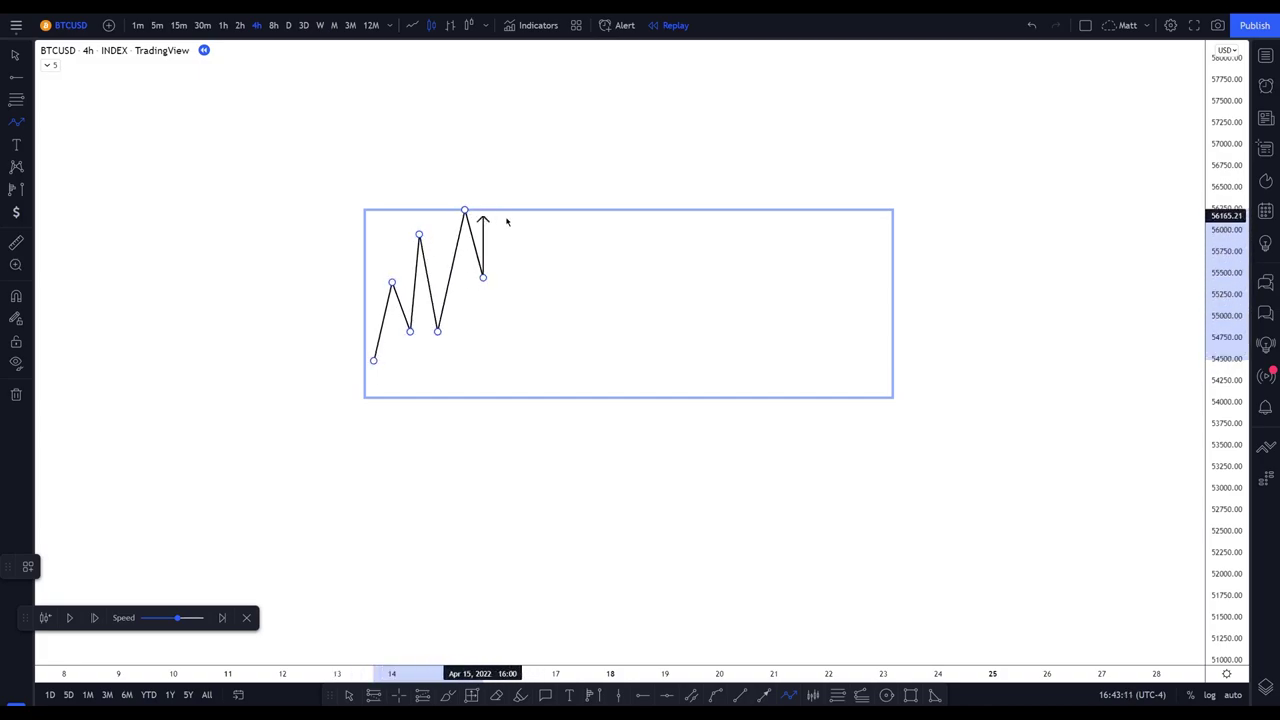
{"action": "left_click", "coordinate": [501, 211]}
{"action": "left_click", "coordinate": [519, 344]}
{"action": "left_click", "coordinate": [537, 297]}
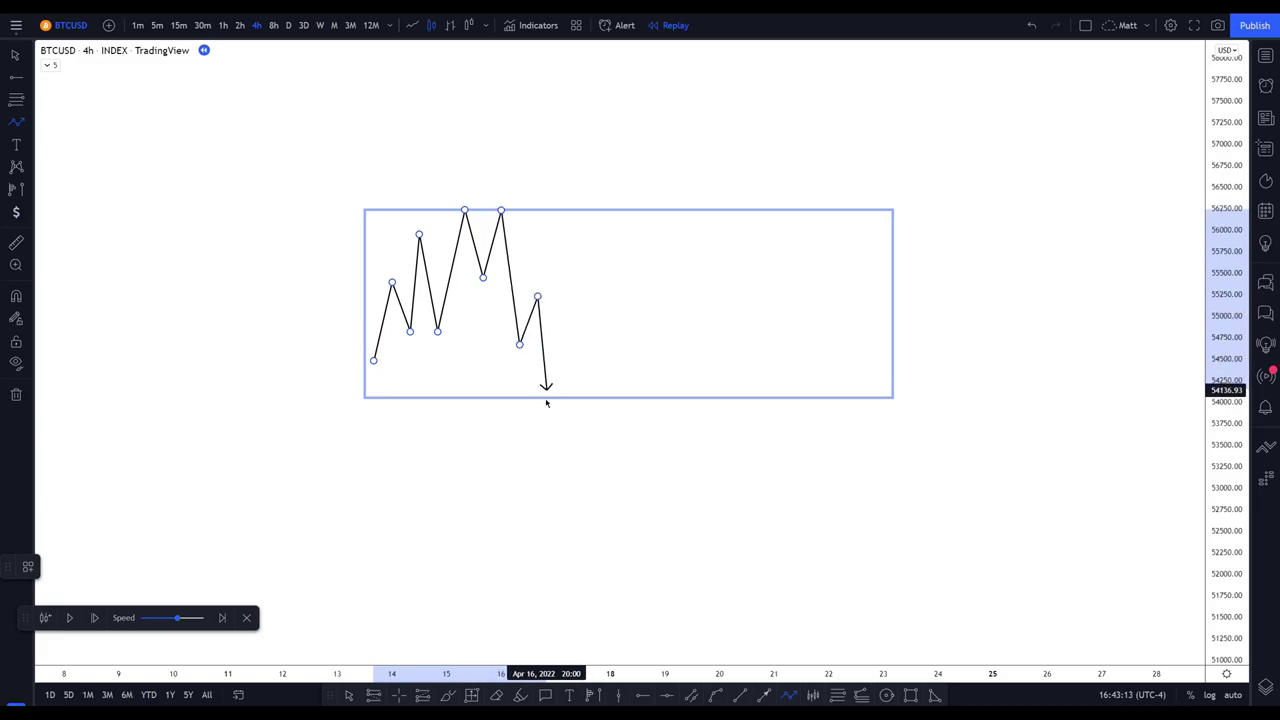
{"action": "left_click", "coordinate": [546, 401]}
{"action": "left_click", "coordinate": [565, 349]}
{"action": "left_click", "coordinate": [583, 401]}
{"action": "left_click", "coordinate": [601, 302]}
{"action": "left_click", "coordinate": [619, 344]}
{"action": "left_click", "coordinate": [628, 245]}
{"action": "left_click", "coordinate": [646, 295]}
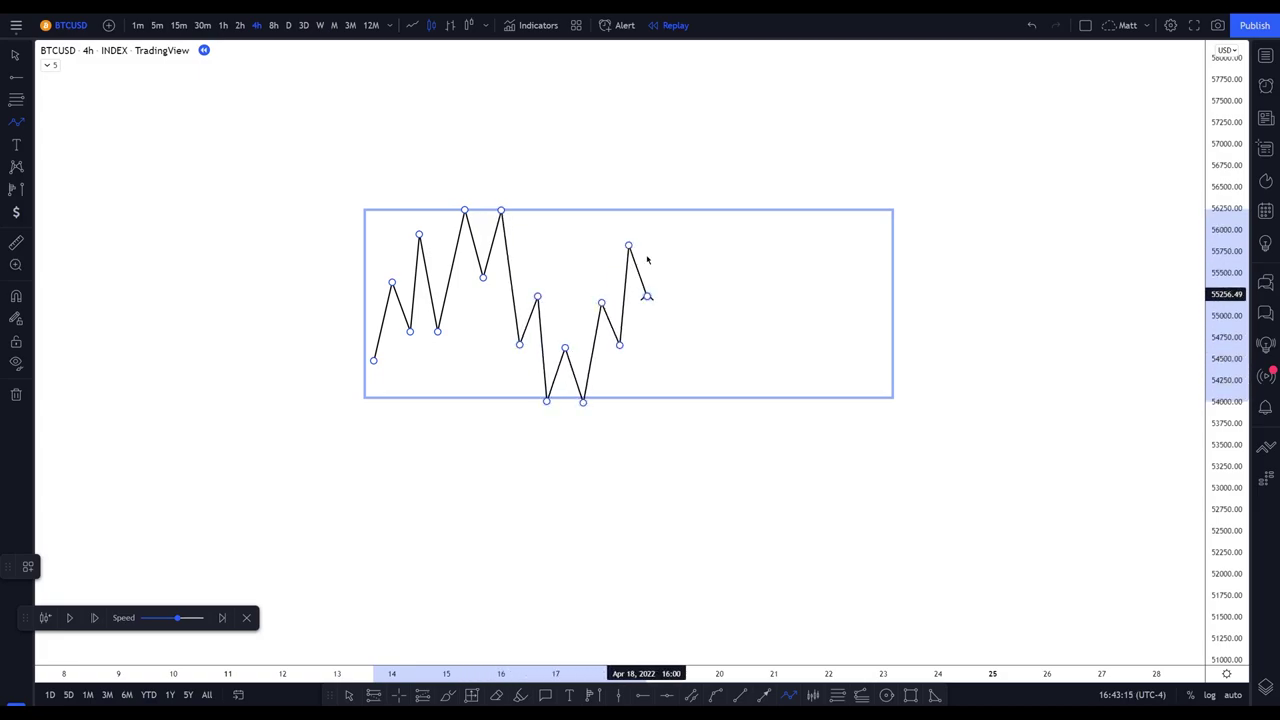
{"action": "left_click", "coordinate": [655, 211]}
{"action": "left_click", "coordinate": [674, 284]}
{"action": "left_click", "coordinate": [683, 246]}
{"action": "left_click", "coordinate": [692, 342]}
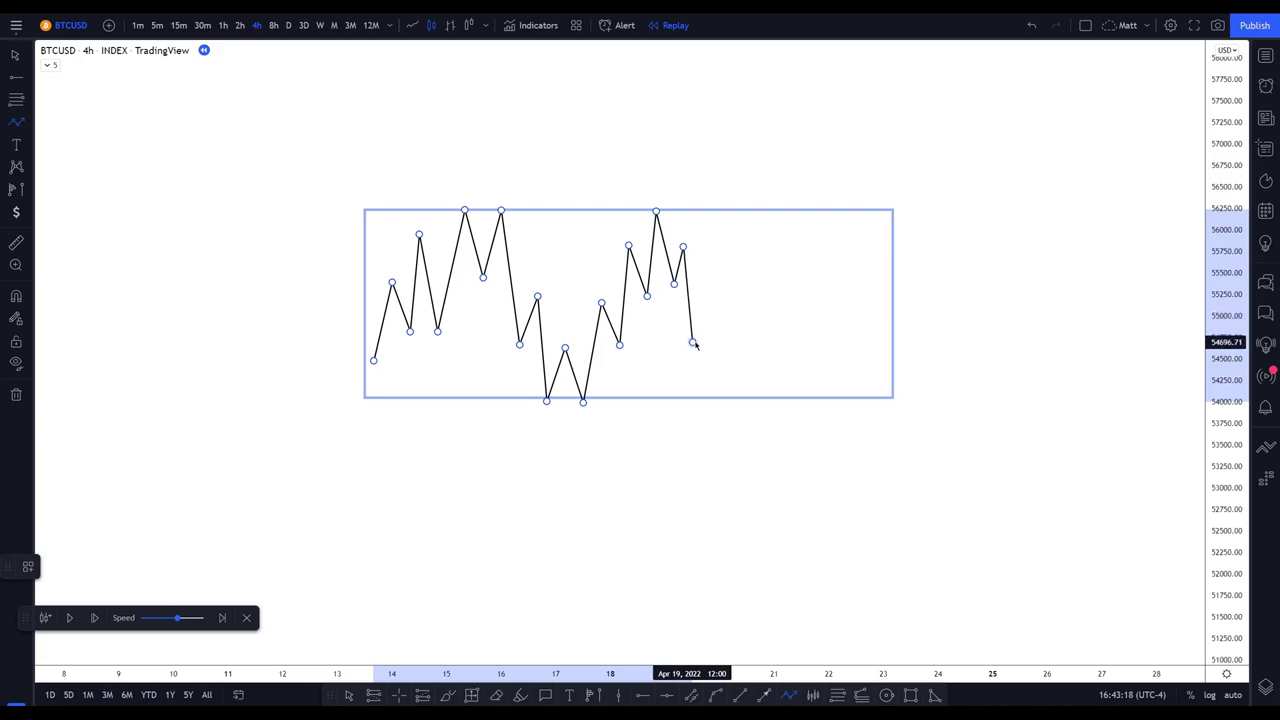
{"action": "left_click", "coordinate": [710, 315]}
{"action": "left_click", "coordinate": [719, 395]}
{"action": "double_click", "coordinate": [737, 345]}
{"action": "left_click", "coordinate": [797, 340]}
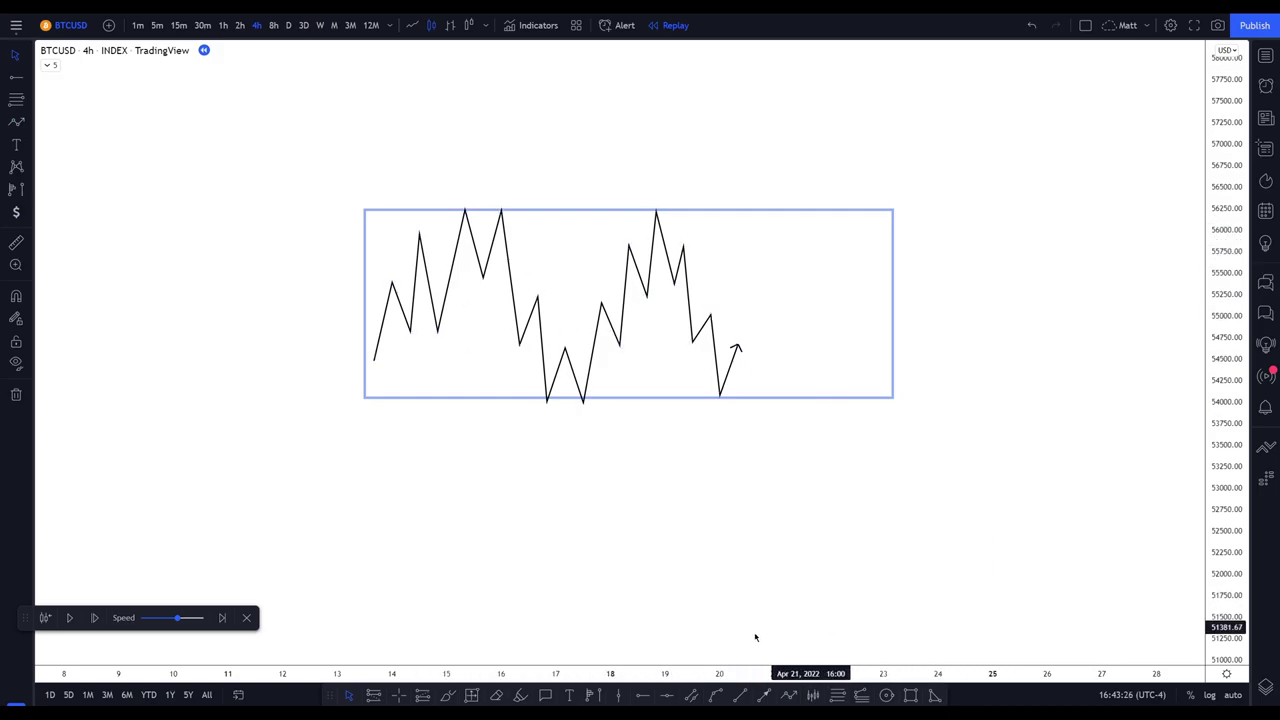
Highlight the rectangle's upper and lower edges in red
{"action": "left_click", "coordinate": [520, 695]}
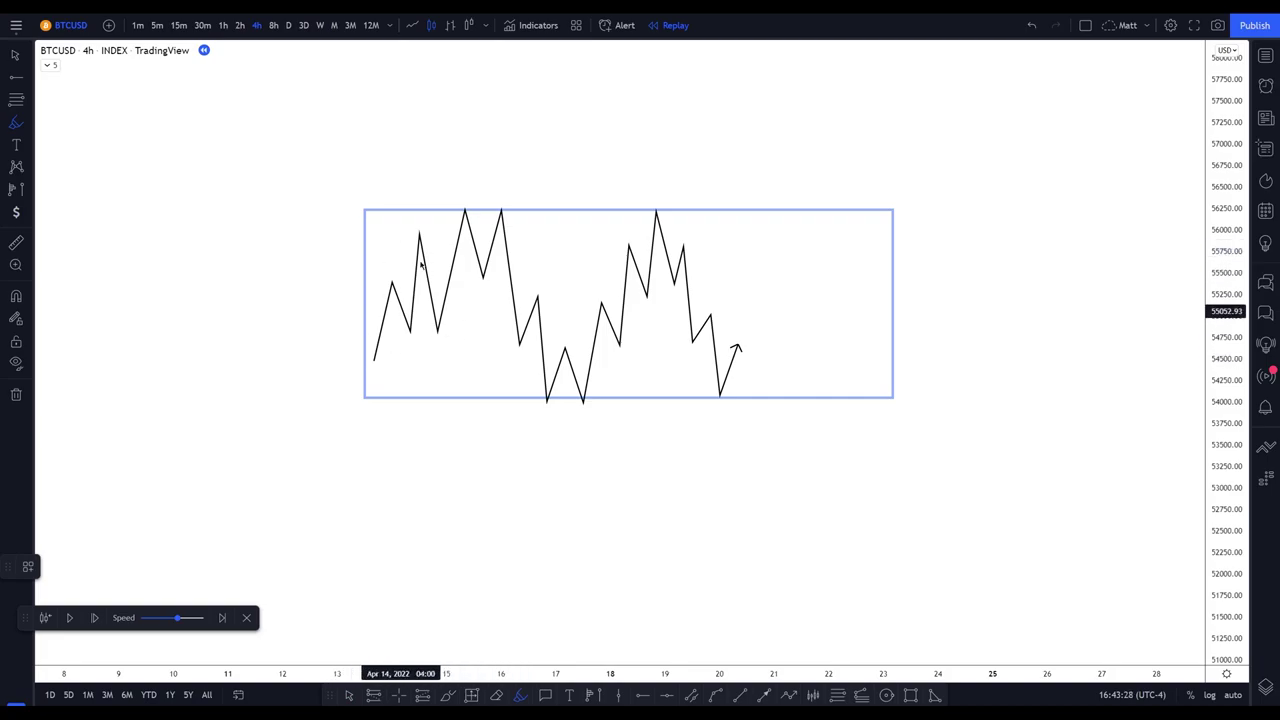
{"action": "left_click_drag", "start_coordinate": [356, 212], "coordinate": [893, 212]}
{"action": "left_click_drag", "start_coordinate": [356, 398], "coordinate": [840, 395]}
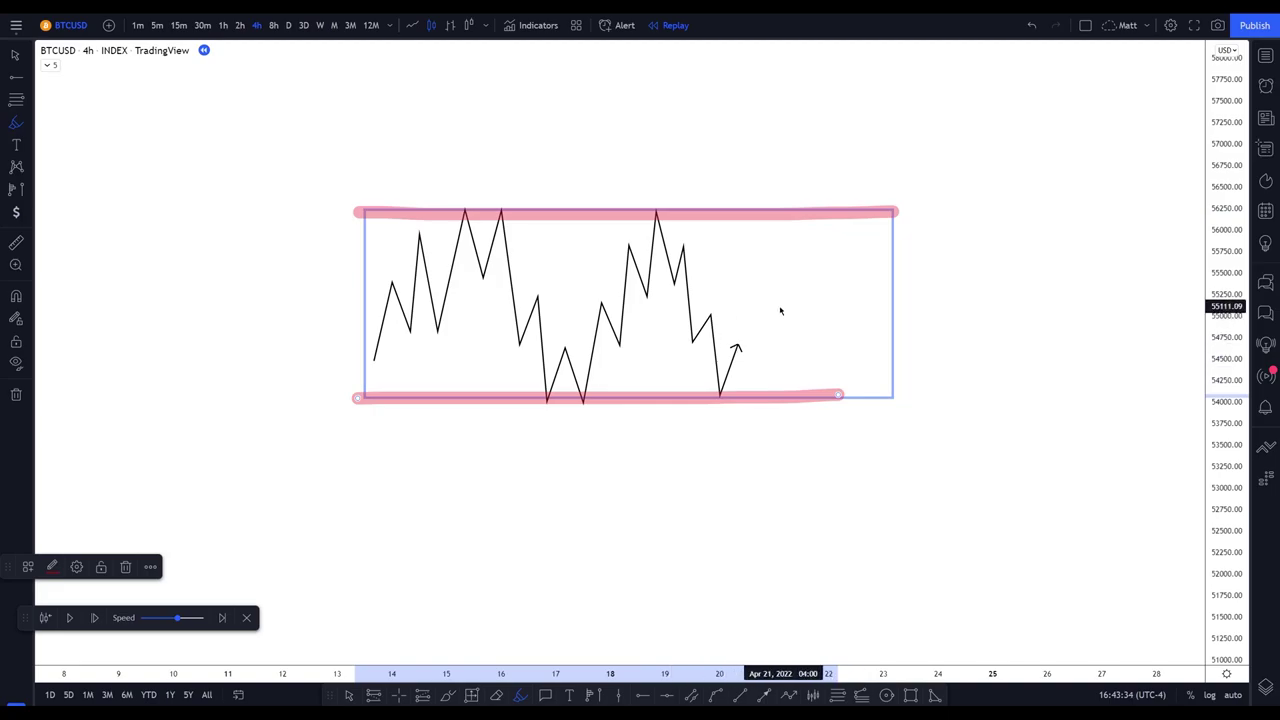
{"action": "key", "text": "Escape"}
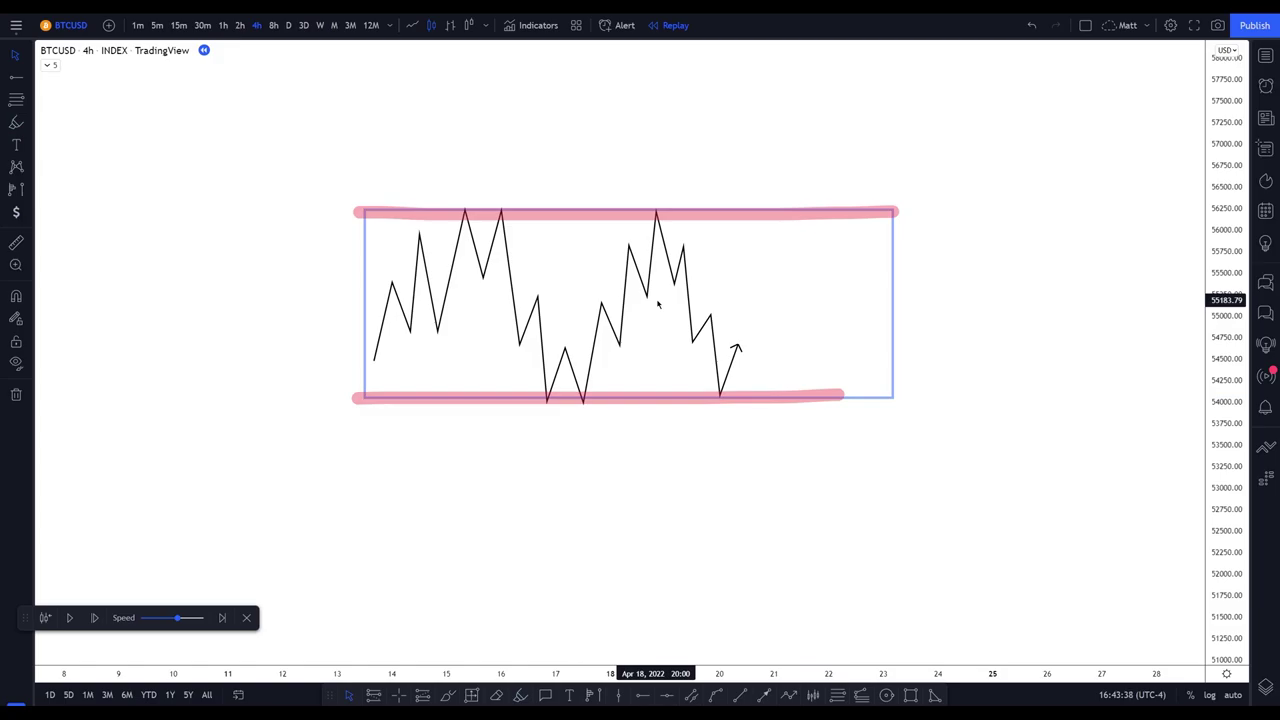
Draw a rising path arrow from about 51900 near April 12 up to just below the rectangle's lower-left corner
{"action": "scroll", "coordinate": [740, 294], "scroll_direction": "left", "scroll_amount": 1}
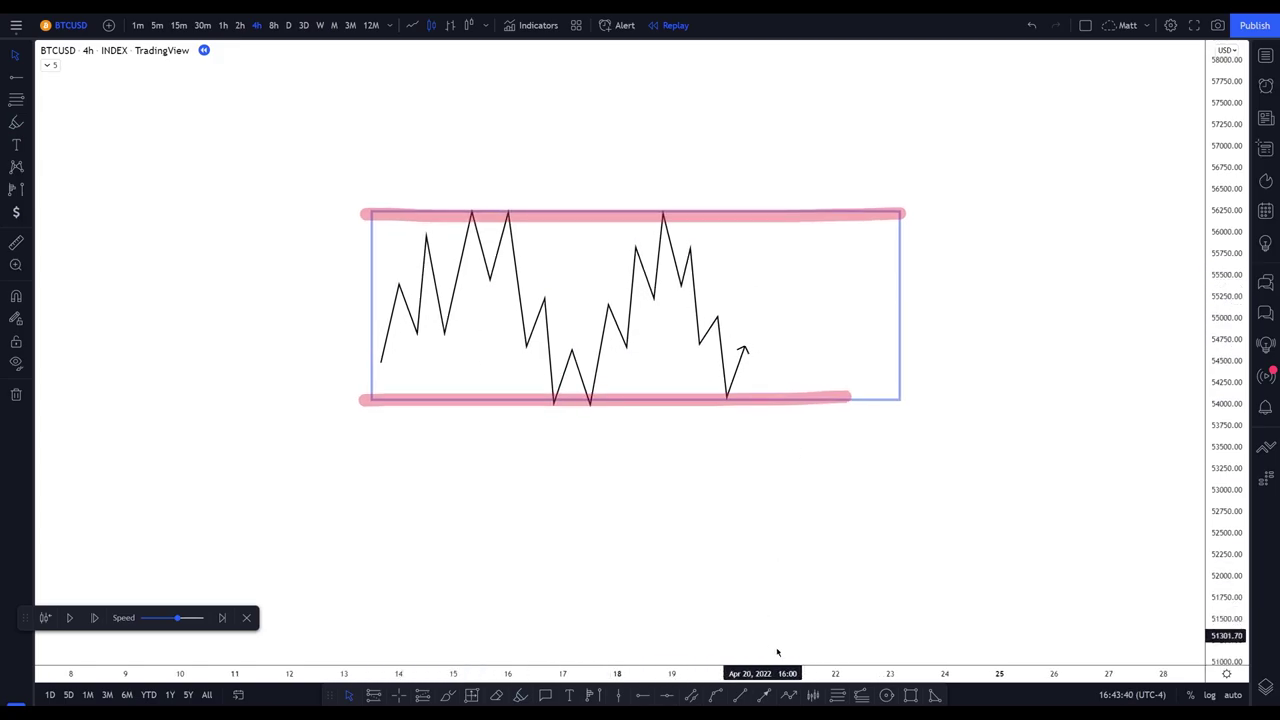
{"action": "left_click", "coordinate": [788, 695]}
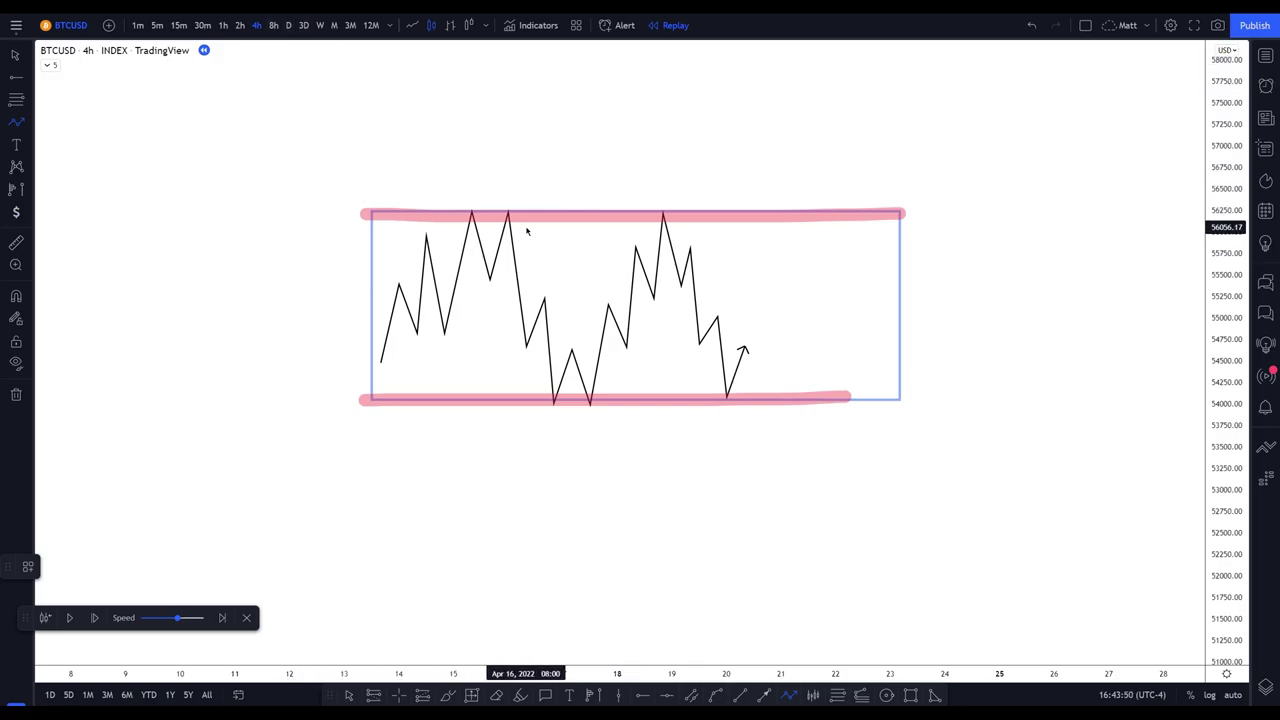
{"action": "left_click_drag", "start_coordinate": [317, 582], "coordinate": [362, 418]}
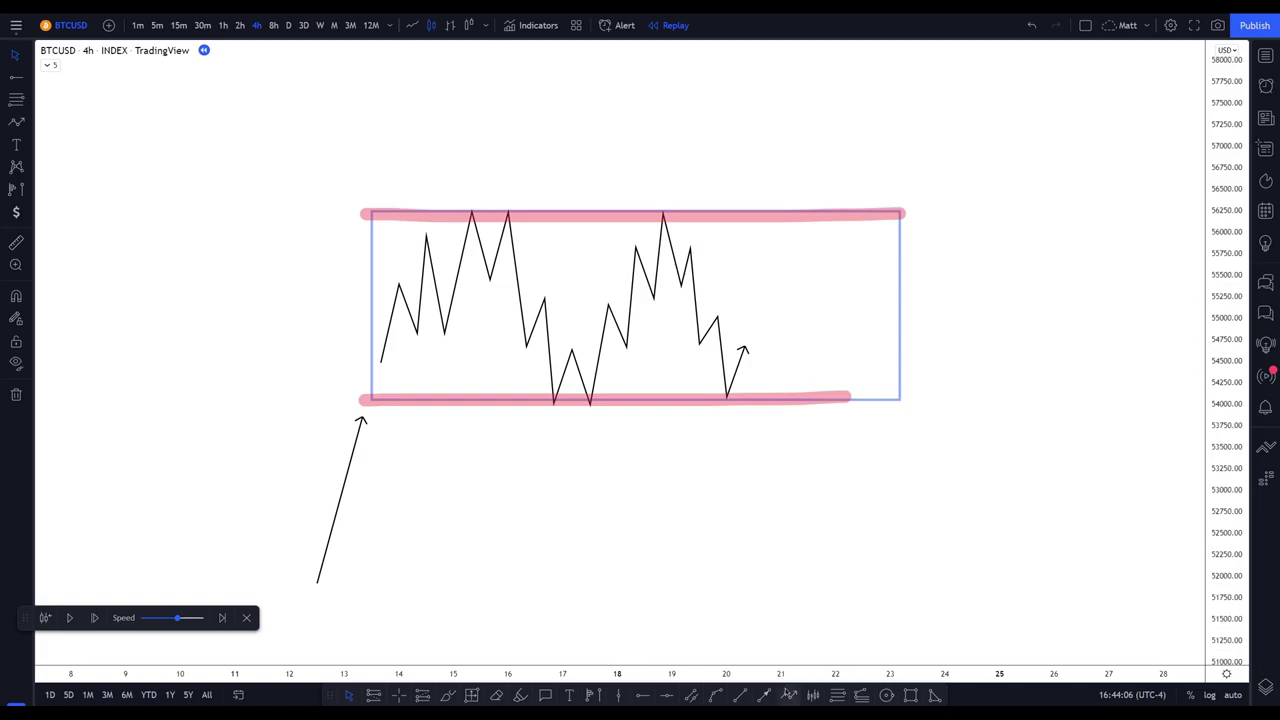
Draw a path continuing the zigzag from April 20, dipping to about 53550 below the rectangle, then zigzagging through its upper edge to about 57700
{"action": "key", "text": "alt+p"}
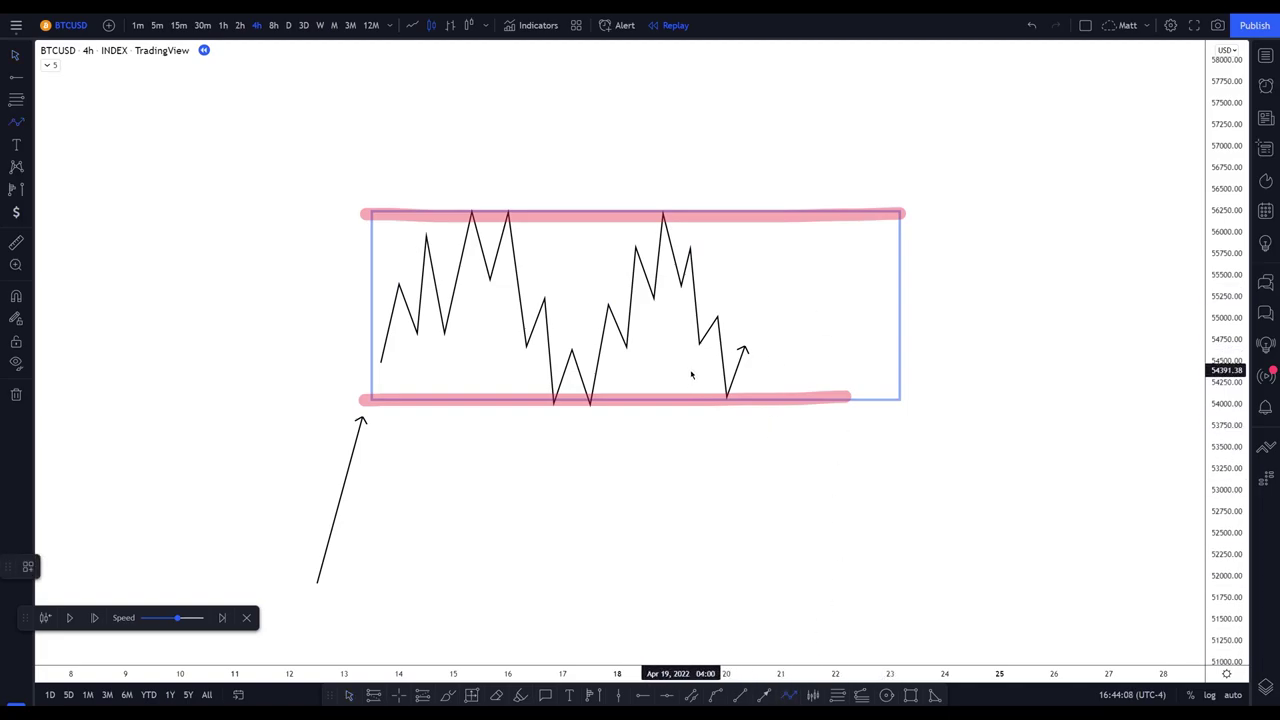
{"action": "left_click", "coordinate": [743, 350]}
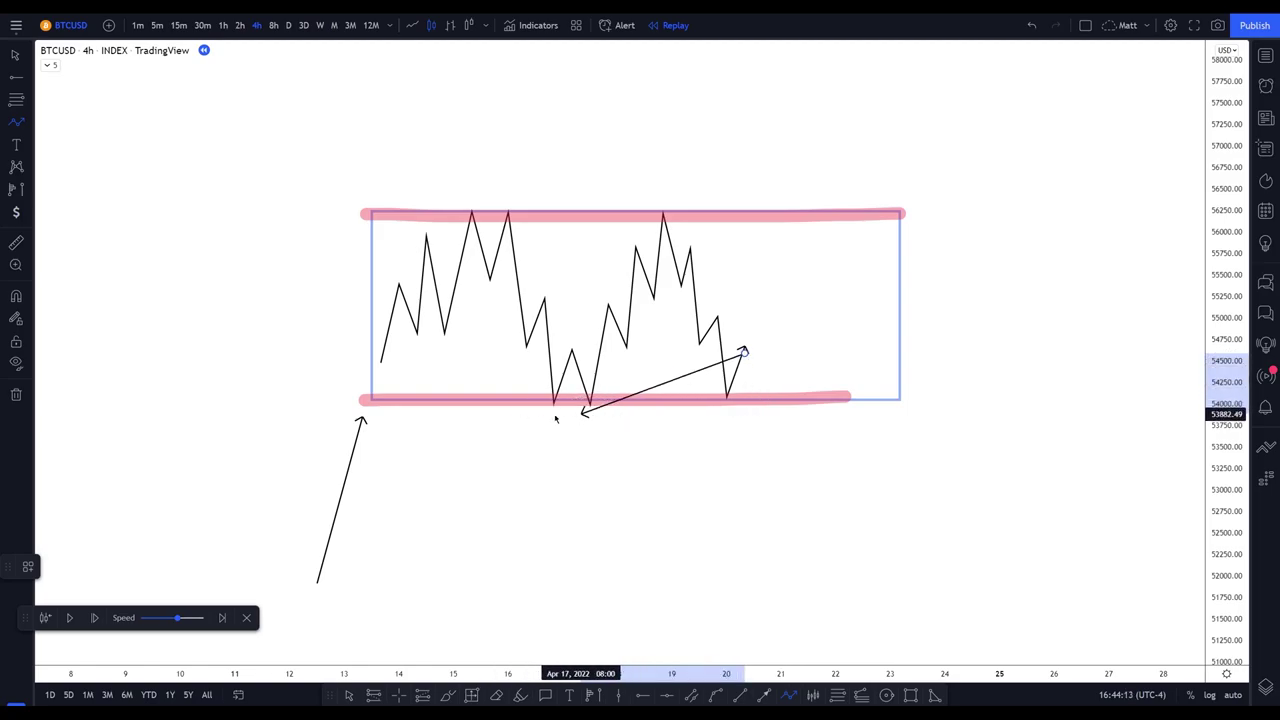
{"action": "left_click", "coordinate": [754, 443]}
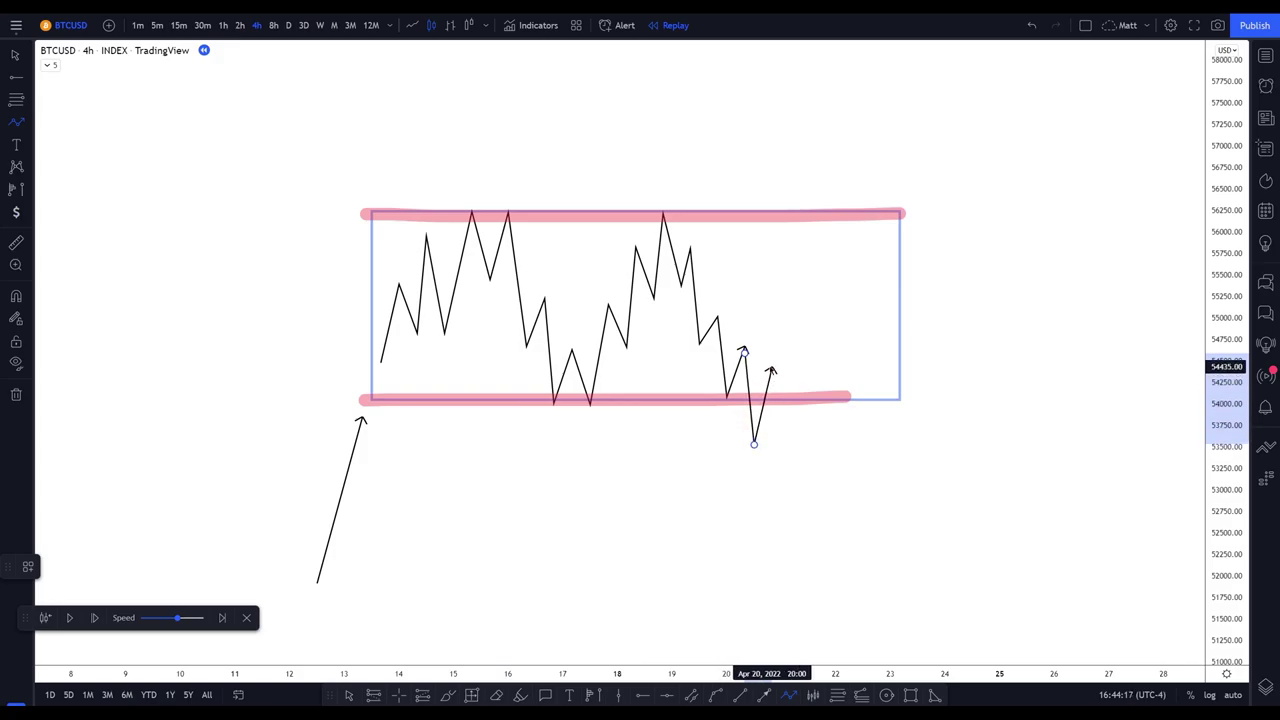
{"action": "left_click", "coordinate": [771, 367]}
{"action": "left_click", "coordinate": [781, 403]}
{"action": "left_click", "coordinate": [790, 298]}
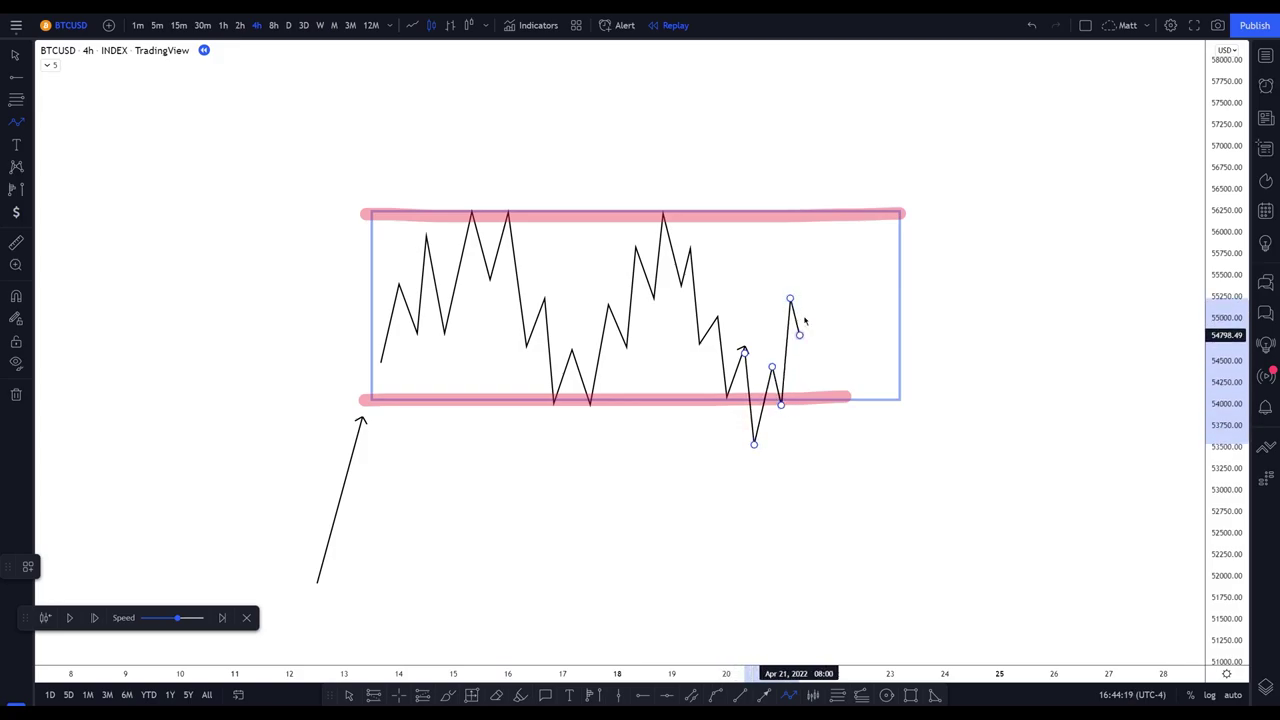
{"action": "left_click", "coordinate": [799, 334]}
{"action": "left_click", "coordinate": [808, 222]}
{"action": "left_click", "coordinate": [826, 268]}
{"action": "left_click", "coordinate": [836, 170]}
{"action": "left_click", "coordinate": [845, 218]}
{"action": "double_click", "coordinate": [853, 87]}
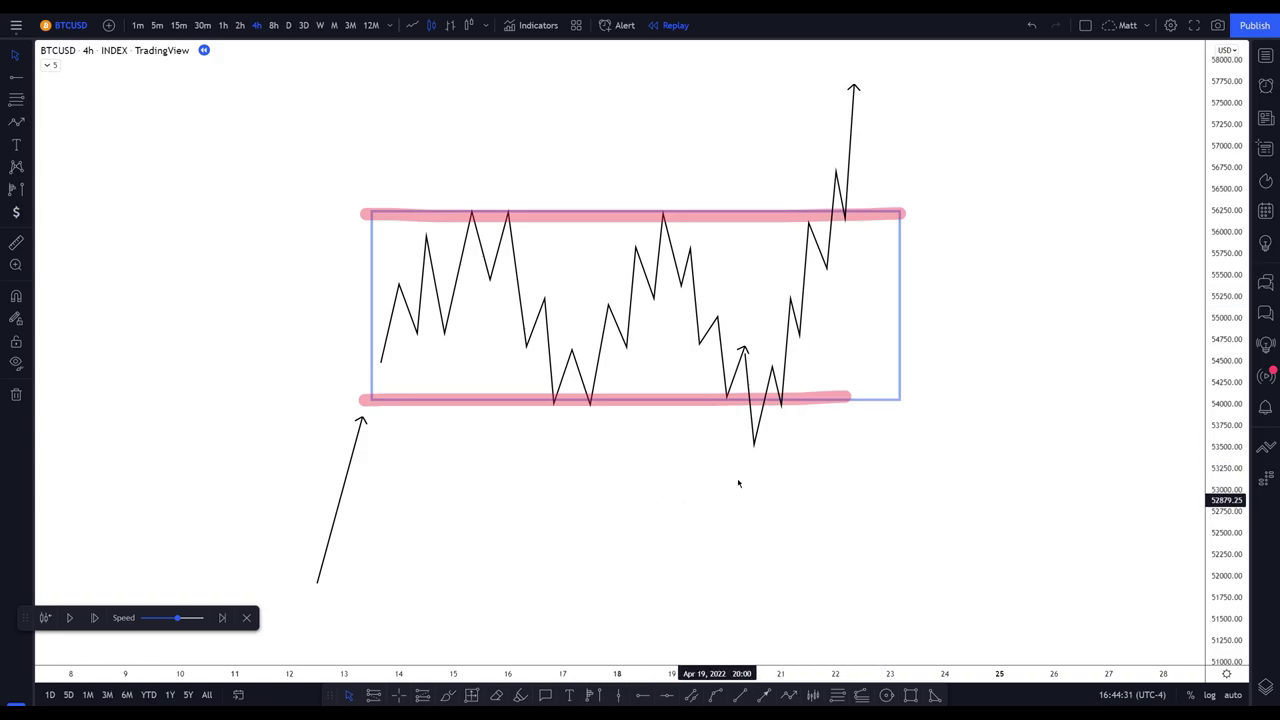
Delete the three long and short position boxes drawn around the range on the actual price action
{"action": "mouse_move", "coordinate": [769, 537]}
{"action": "left_mouse_down"}
{"action": "mouse_move", "coordinate": [786, 231]}
{"action": "mouse_move", "coordinate": [766, 189]}
{"action": "mouse_move", "coordinate": [779, 162]}
{"action": "left_mouse_up"}
{"action": "scroll", "coordinate": [1012, 419], "scroll_direction": "up", "scroll_amount": 2}
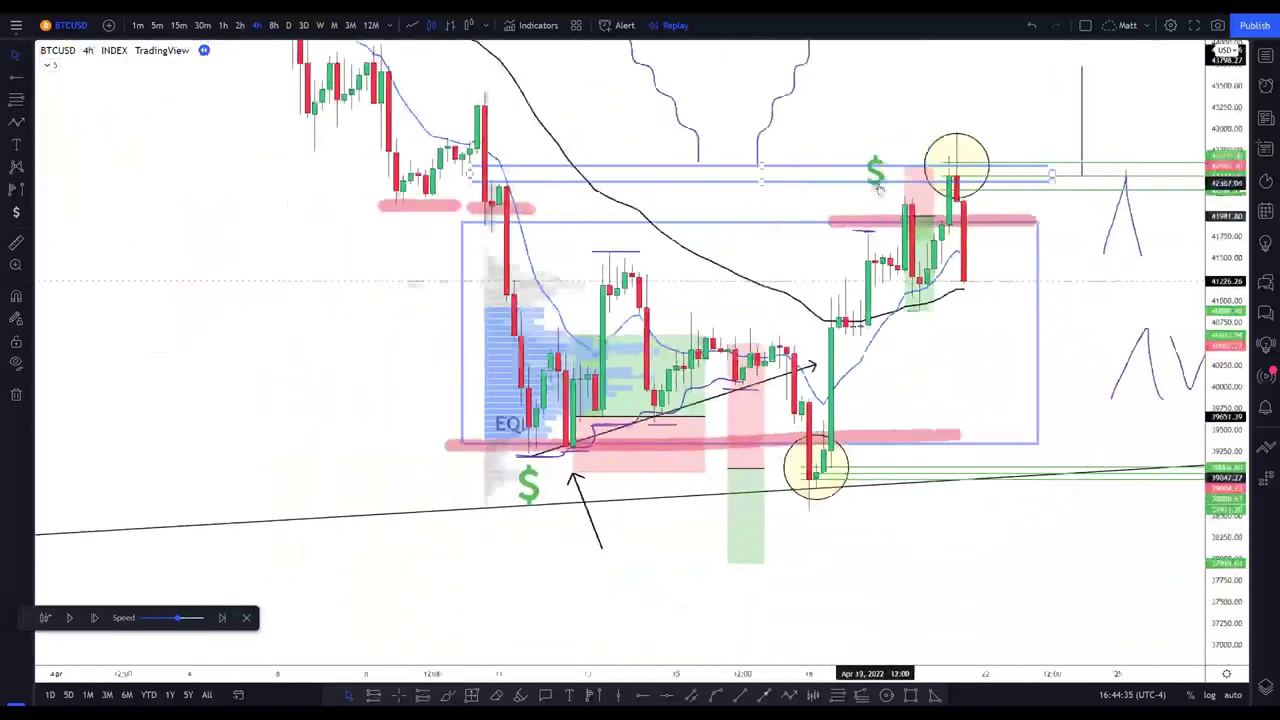
{"action": "scroll", "coordinate": [1012, 419], "scroll_direction": "down", "scroll_amount": 2}
{"action": "left_click", "coordinate": [585, 508]}
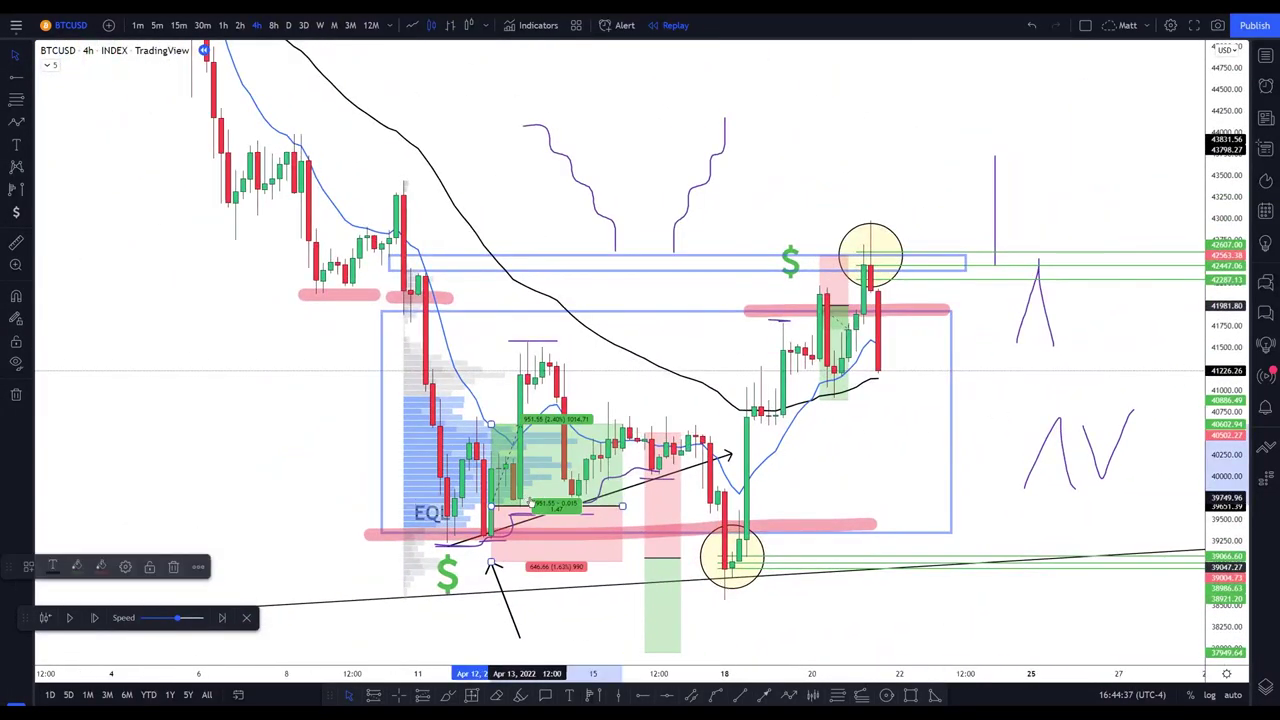
{"action": "key", "text": "Delete"}
{"action": "left_click", "coordinate": [660, 480]}
{"action": "key", "text": "Delete"}
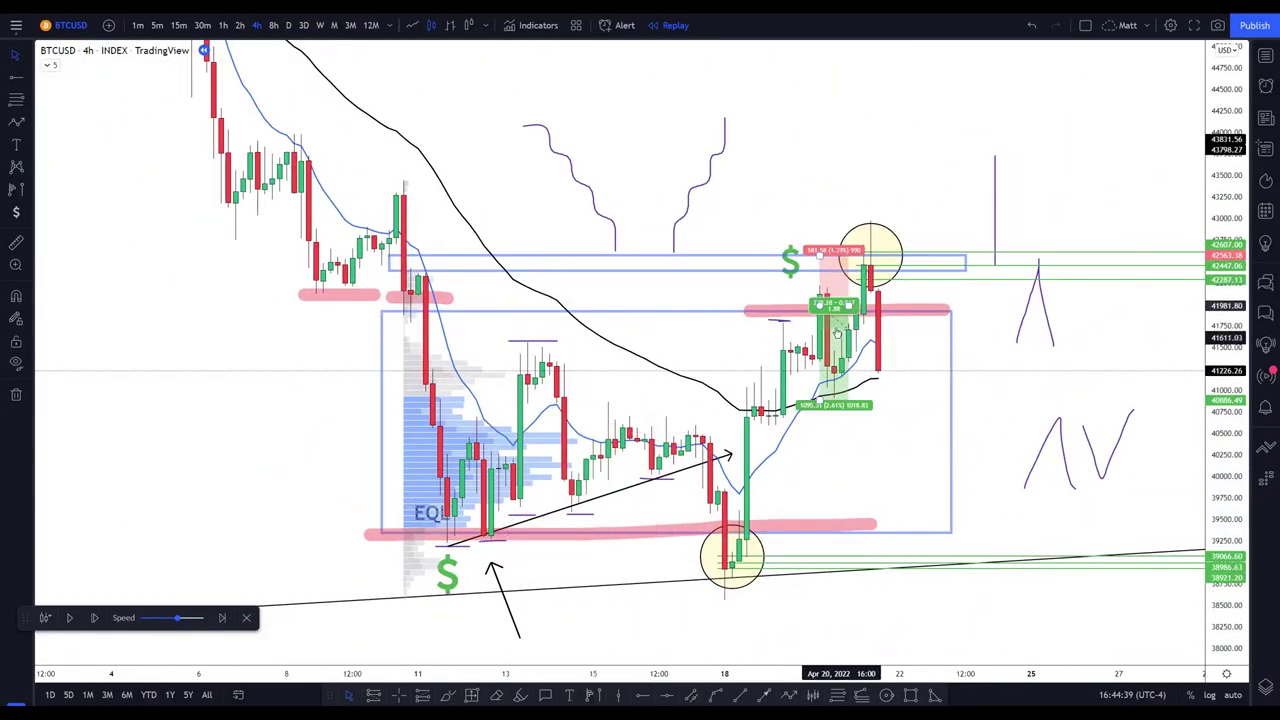
{"action": "left_click", "coordinate": [835, 340]}
{"action": "key", "text": "Delete"}
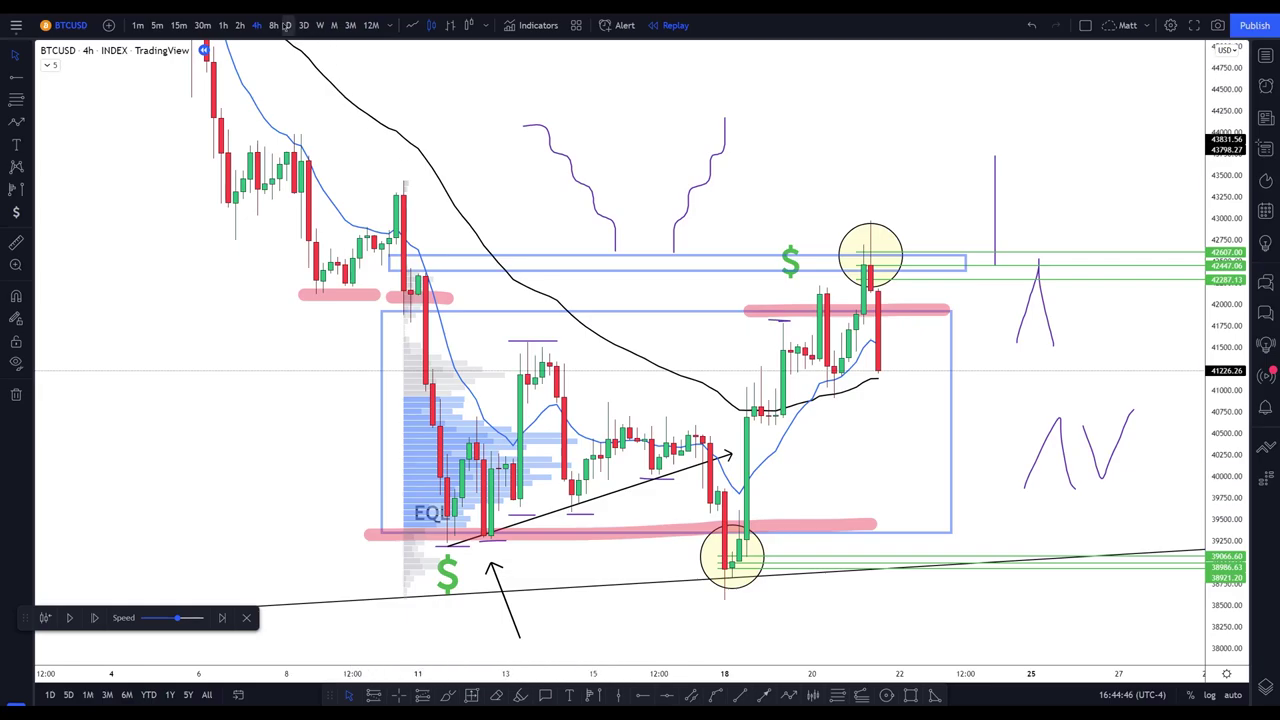
Show the live weekly chart outside replay and draw a circle around the October–November 2021 top, centred near 63800
{"action": "left_click", "coordinate": [273, 25]}
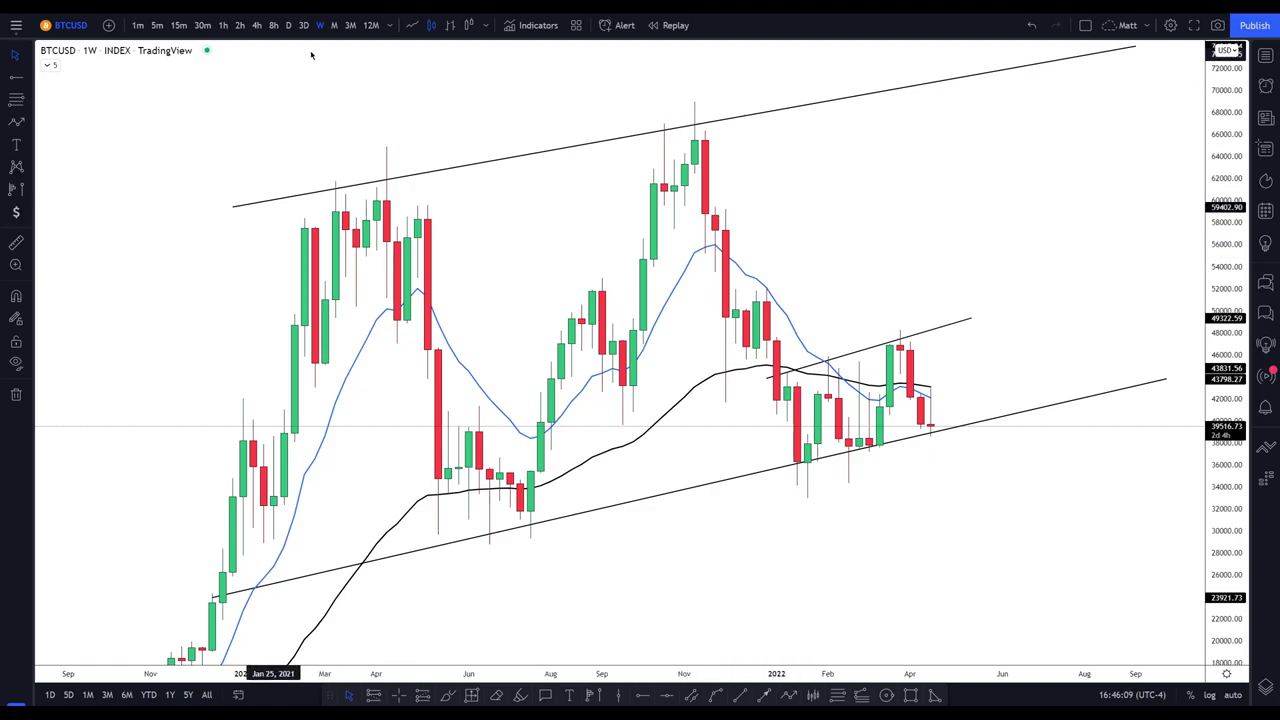
{"action": "left_click_drag", "start_coordinate": [843, 279], "coordinate": [855, 286]}
{"action": "scroll", "coordinate": [855, 286], "scroll_direction": "up", "scroll_amount": 6}
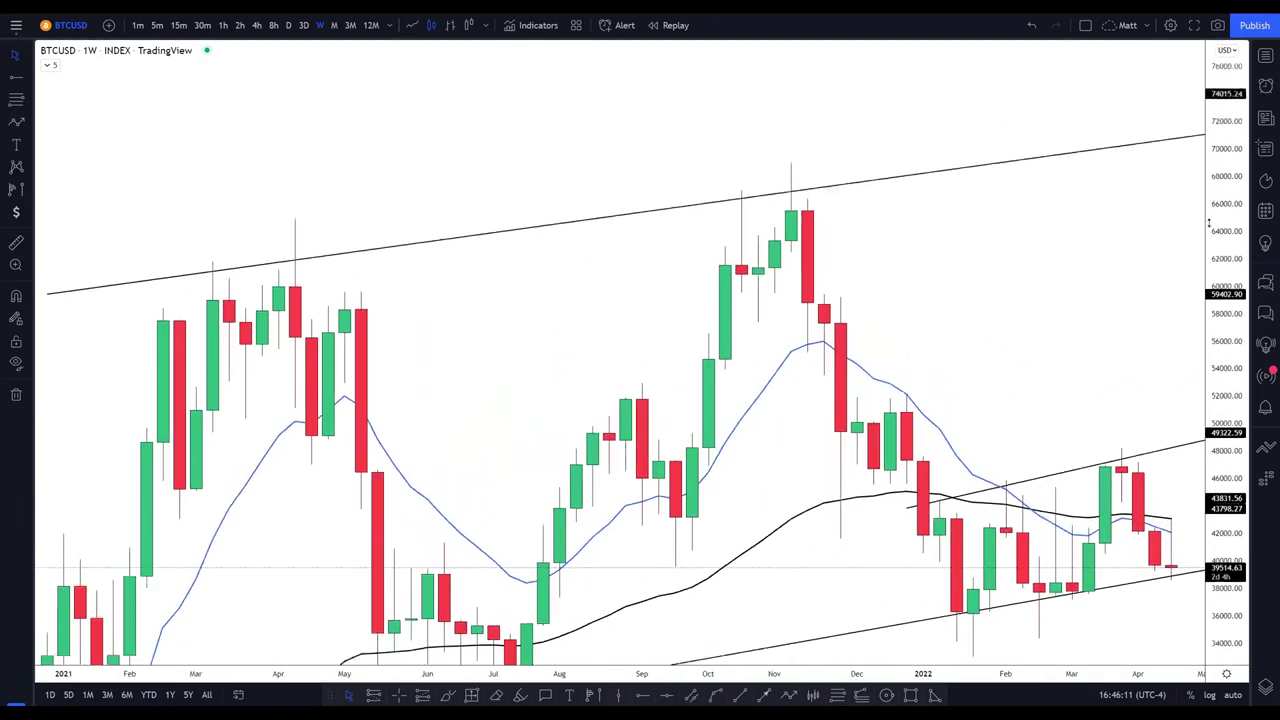
{"action": "scroll", "coordinate": [937, 263], "scroll_direction": "up", "scroll_amount": 4}
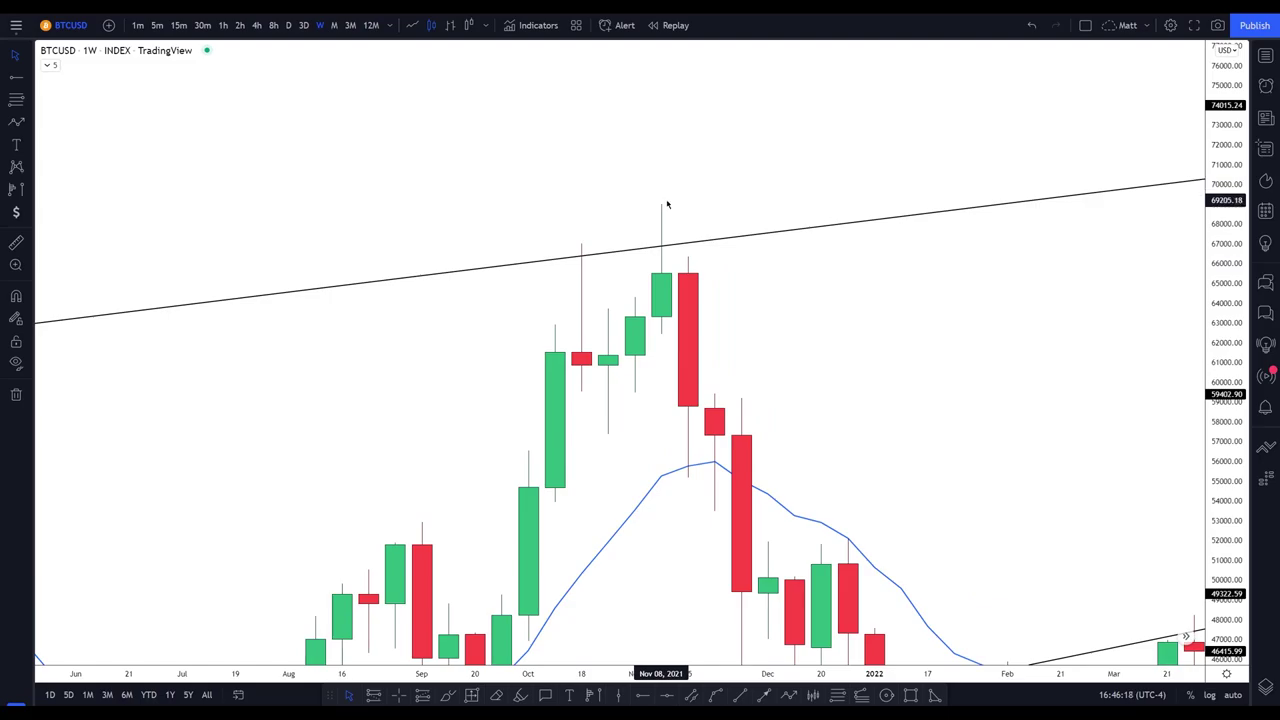
{"action": "scroll", "coordinate": [877, 297], "scroll_direction": "down", "scroll_amount": 2}
{"action": "scroll", "coordinate": [880, 531], "scroll_direction": "right", "scroll_amount": 2}
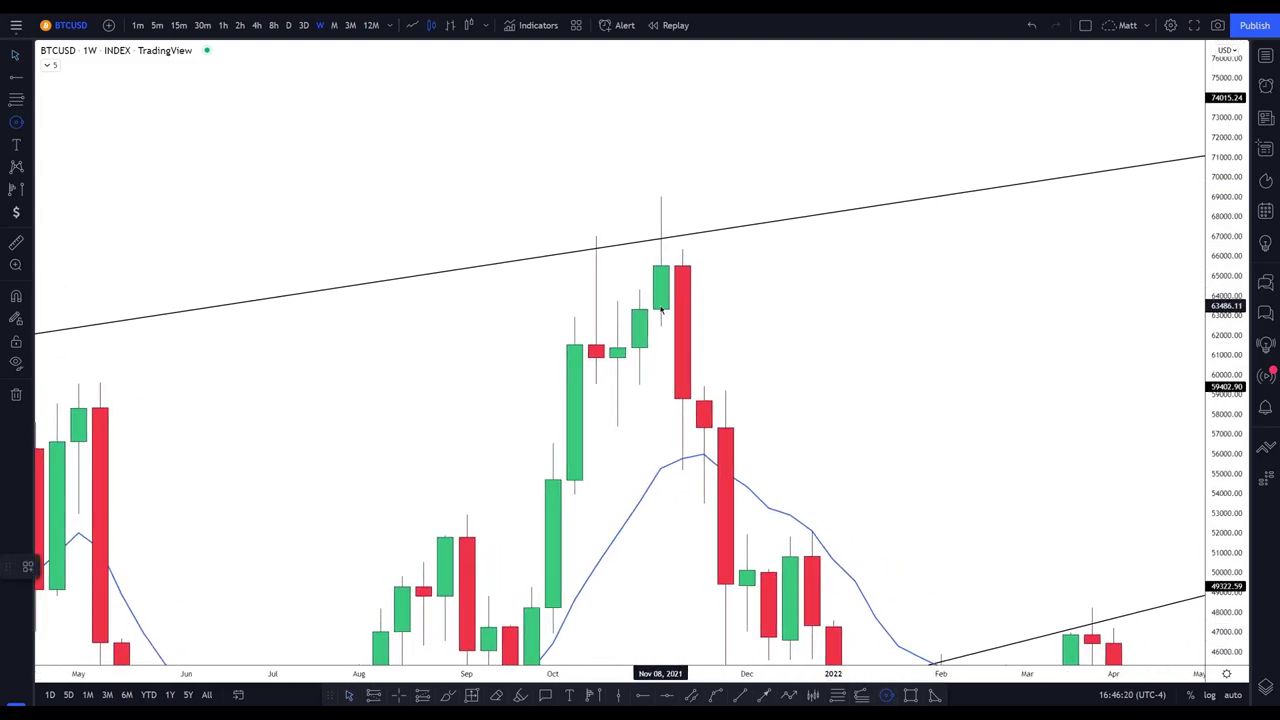
{"action": "left_click_drag", "start_coordinate": [639, 299], "coordinate": [747, 310]}
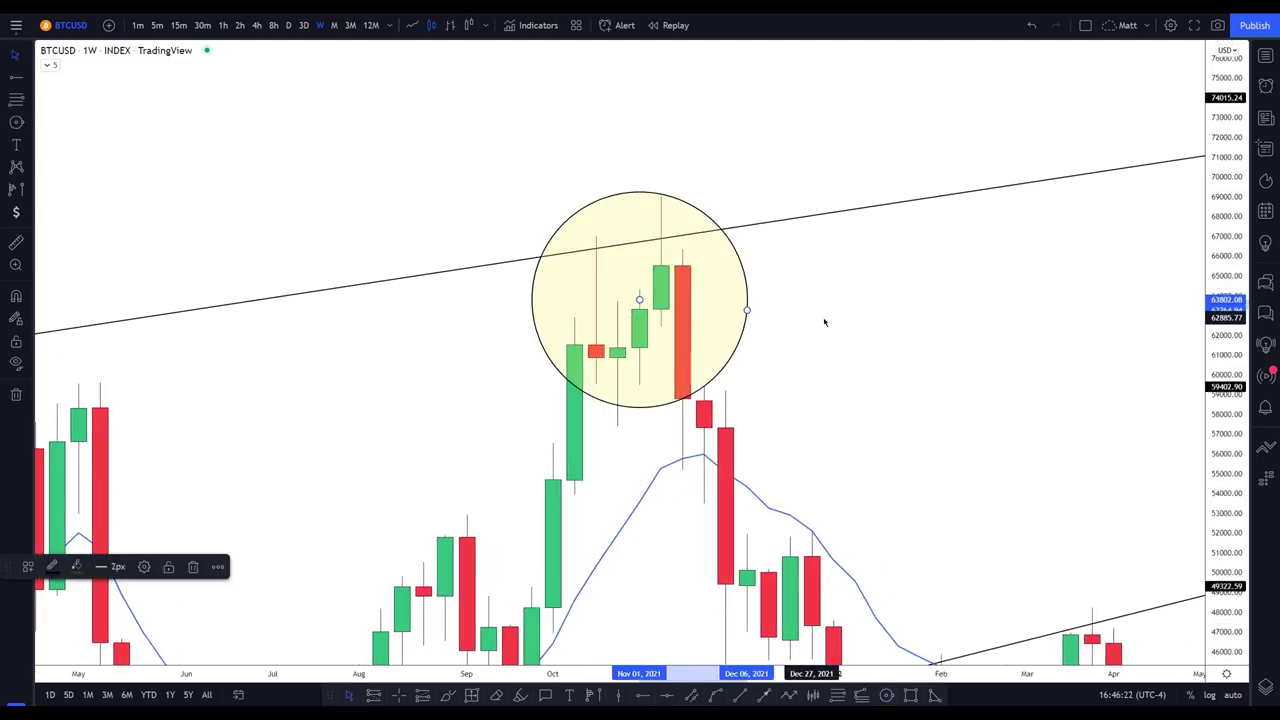
{"action": "left_click", "coordinate": [824, 322]}
Sketch freehand single and double peak and valley shapes in the empty space after the circled top, and undo them
{"action": "scroll", "coordinate": [1006, 351], "scroll_direction": "down", "scroll_amount": 4}
{"action": "scroll", "coordinate": [957, 393], "scroll_direction": "up", "scroll_amount": 1}
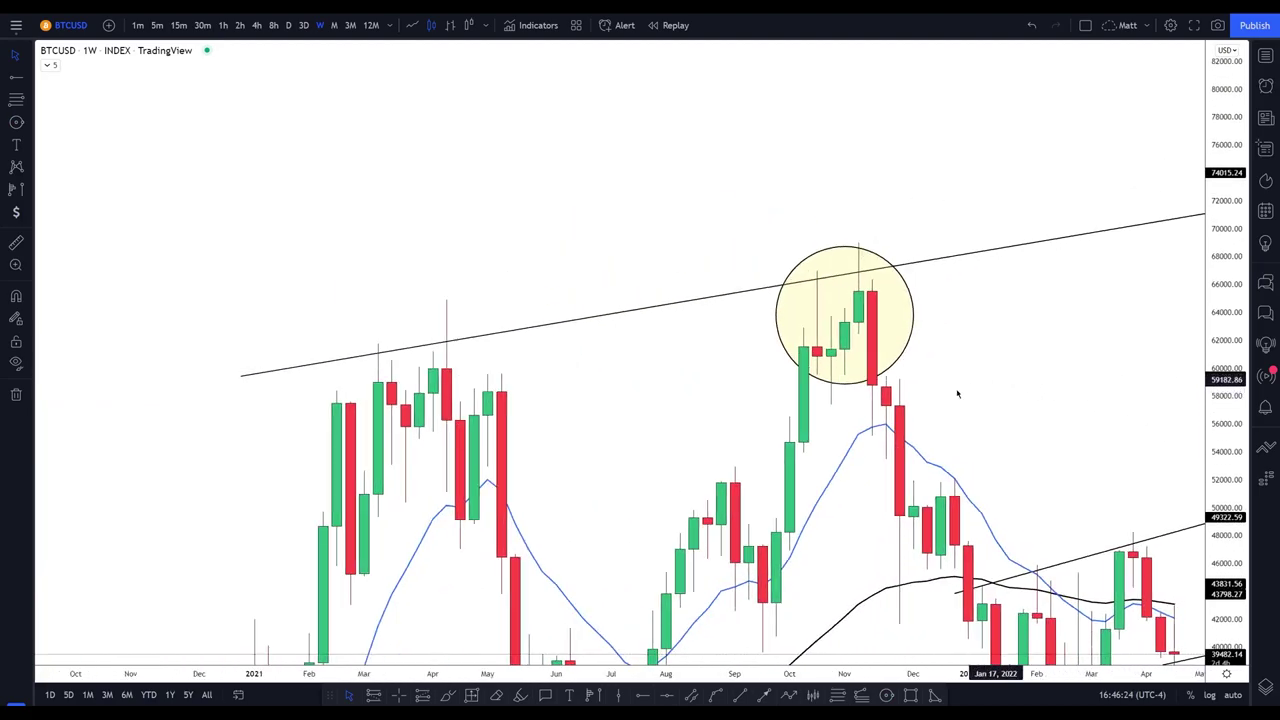
{"action": "scroll", "coordinate": [950, 384], "scroll_direction": "down", "scroll_amount": 1}
{"action": "scroll", "coordinate": [1029, 374], "scroll_direction": "right", "scroll_amount": 3}
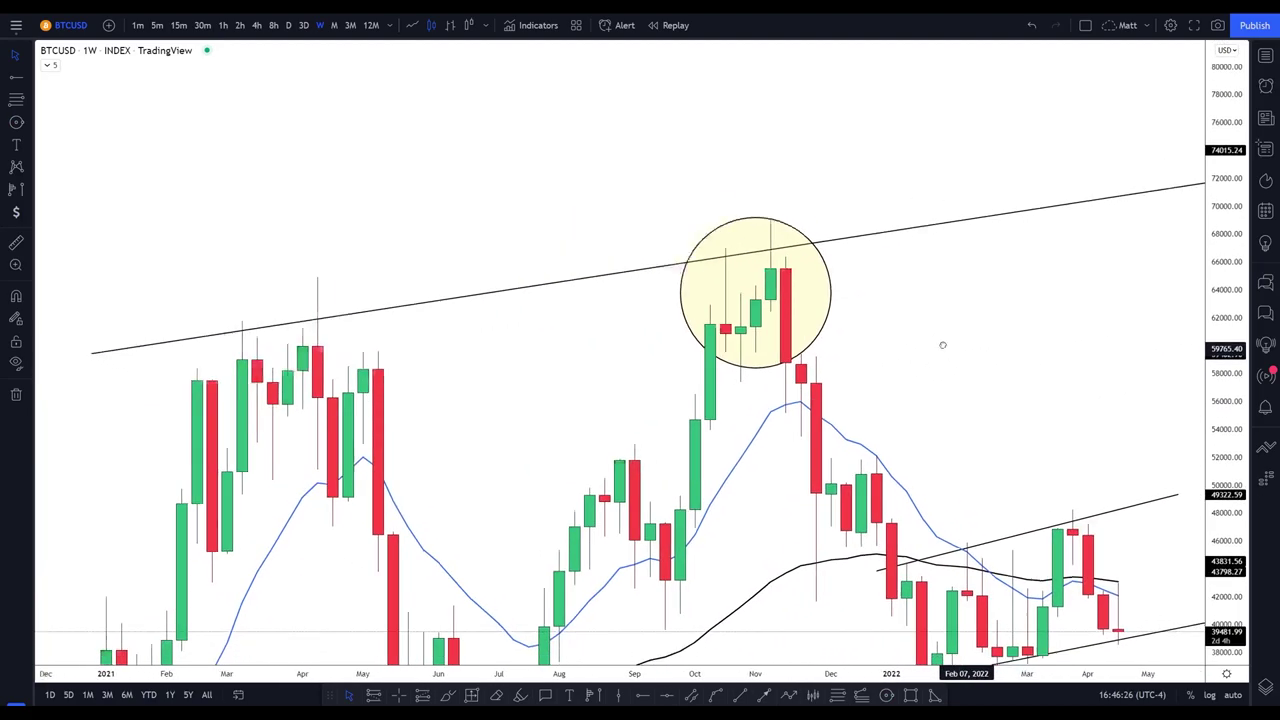
{"action": "scroll", "coordinate": [840, 349], "scroll_direction": "up", "scroll_amount": 2}
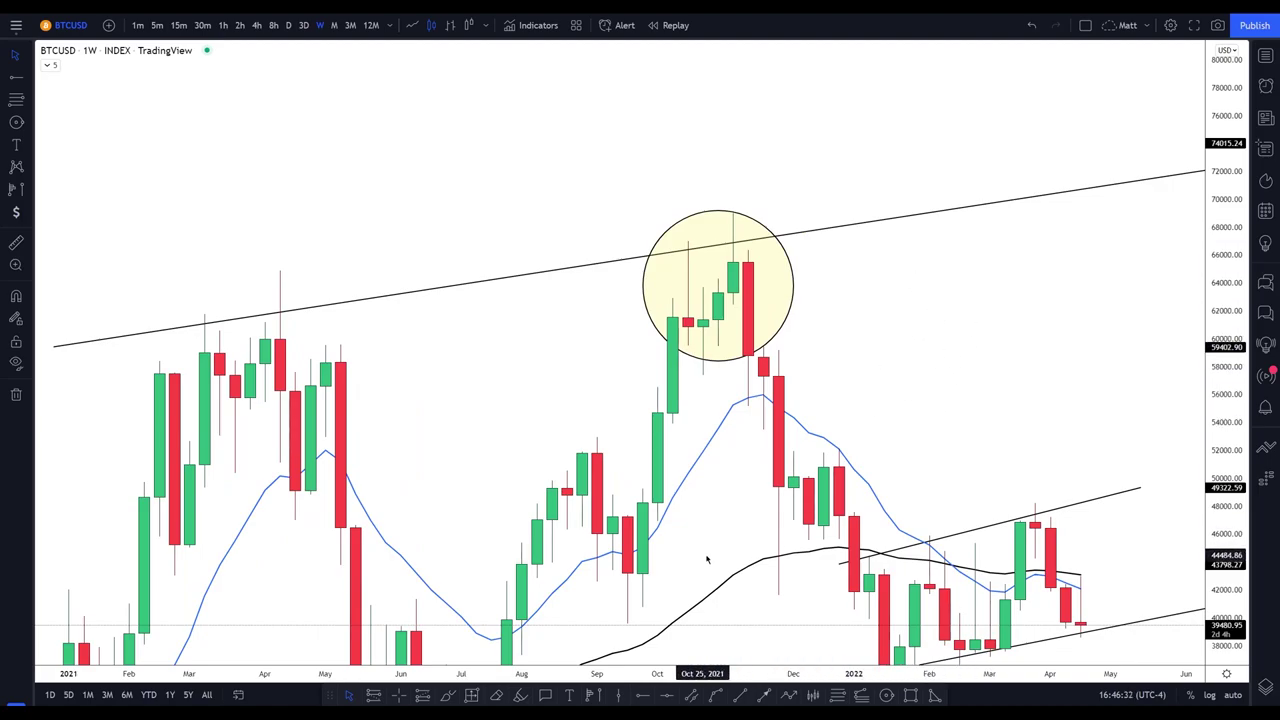
{"action": "left_click", "coordinate": [447, 694]}
{"action": "mouse_move", "coordinate": [873, 337]}
{"action": "left_mouse_down"}
{"action": "mouse_move", "coordinate": [915, 258]}
{"action": "mouse_move", "coordinate": [944, 343]}
{"action": "mouse_move", "coordinate": [1017, 263]}
{"action": "mouse_move", "coordinate": [1020, 334]}
{"action": "left_mouse_up"}
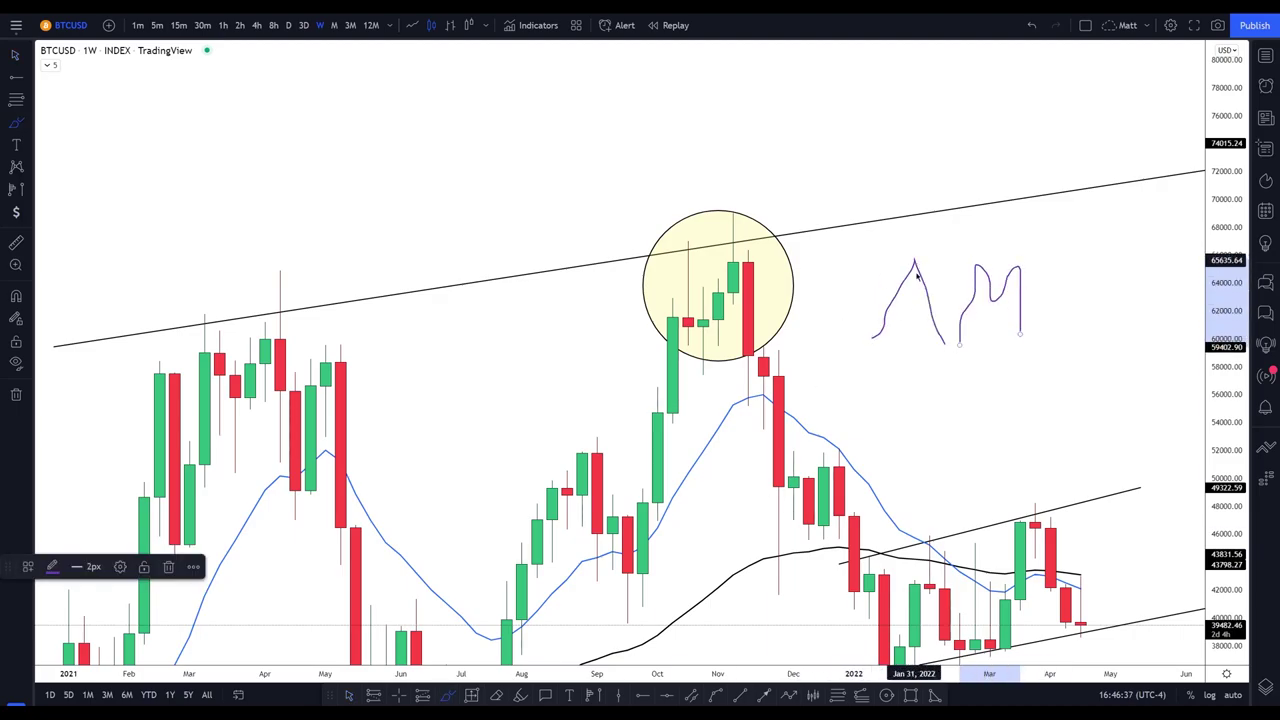
{"action": "mouse_move", "coordinate": [886, 345]}
{"action": "left_mouse_down"}
{"action": "mouse_move", "coordinate": [920, 415]}
{"action": "mouse_move", "coordinate": [945, 358]}
{"action": "mouse_move", "coordinate": [1035, 373]}
{"action": "left_mouse_up"}
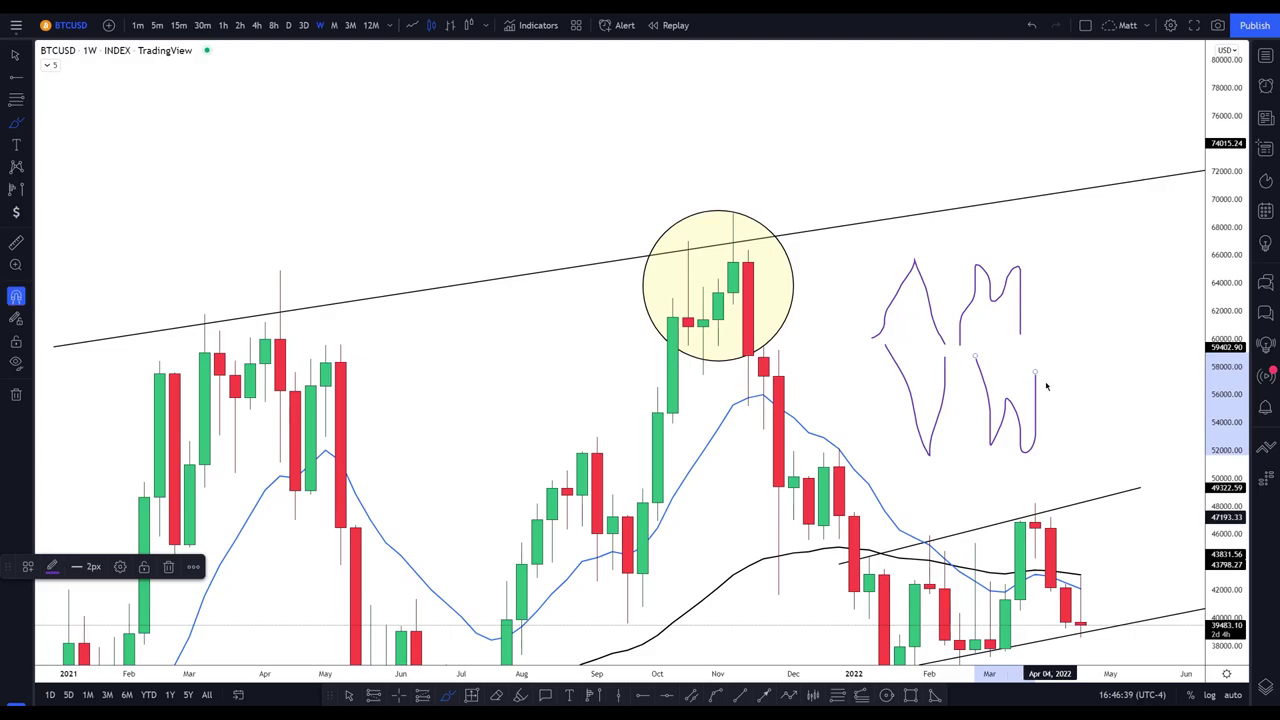
{"action": "key", "text": "ctrl+z"}
{"action": "key", "text": "ctrl+z"}
{"action": "key", "text": "ctrl+z"}
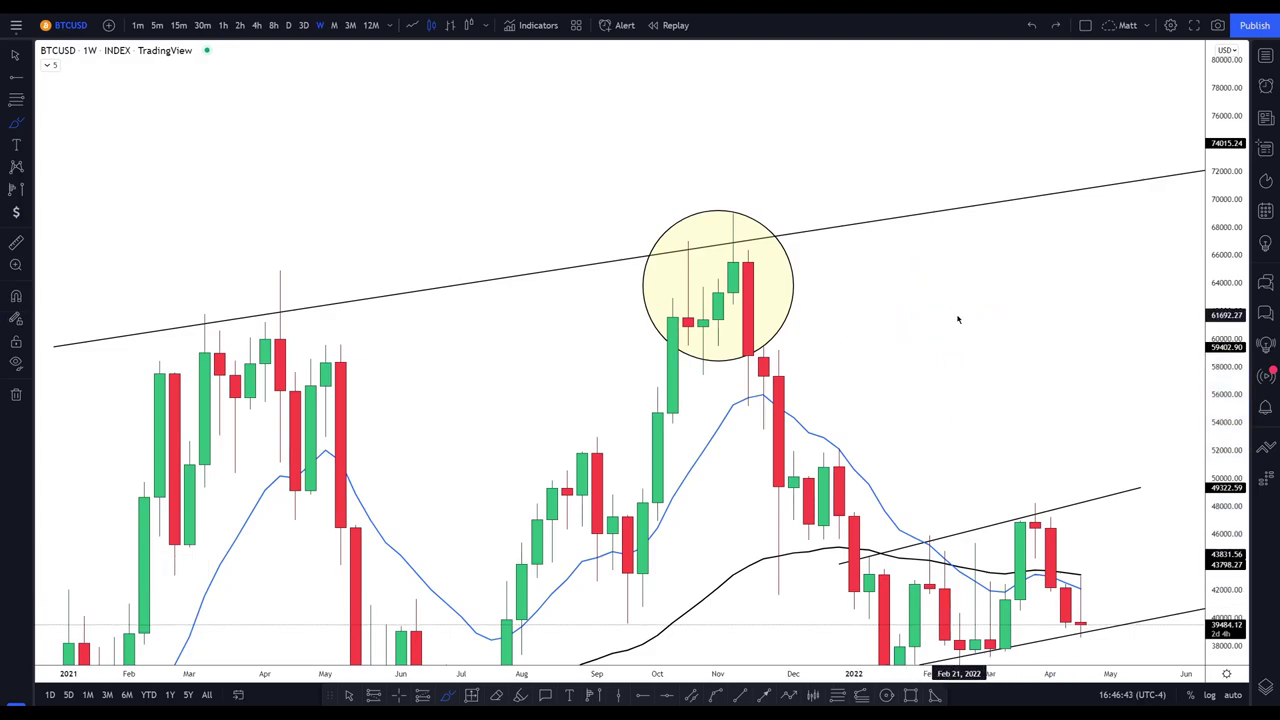
Draw a rectangle zone from March 2021 to about March 2022 between about 60200 and 62600, crossing the circled top
{"action": "scroll", "coordinate": [957, 319], "scroll_direction": "down", "scroll_amount": 2}
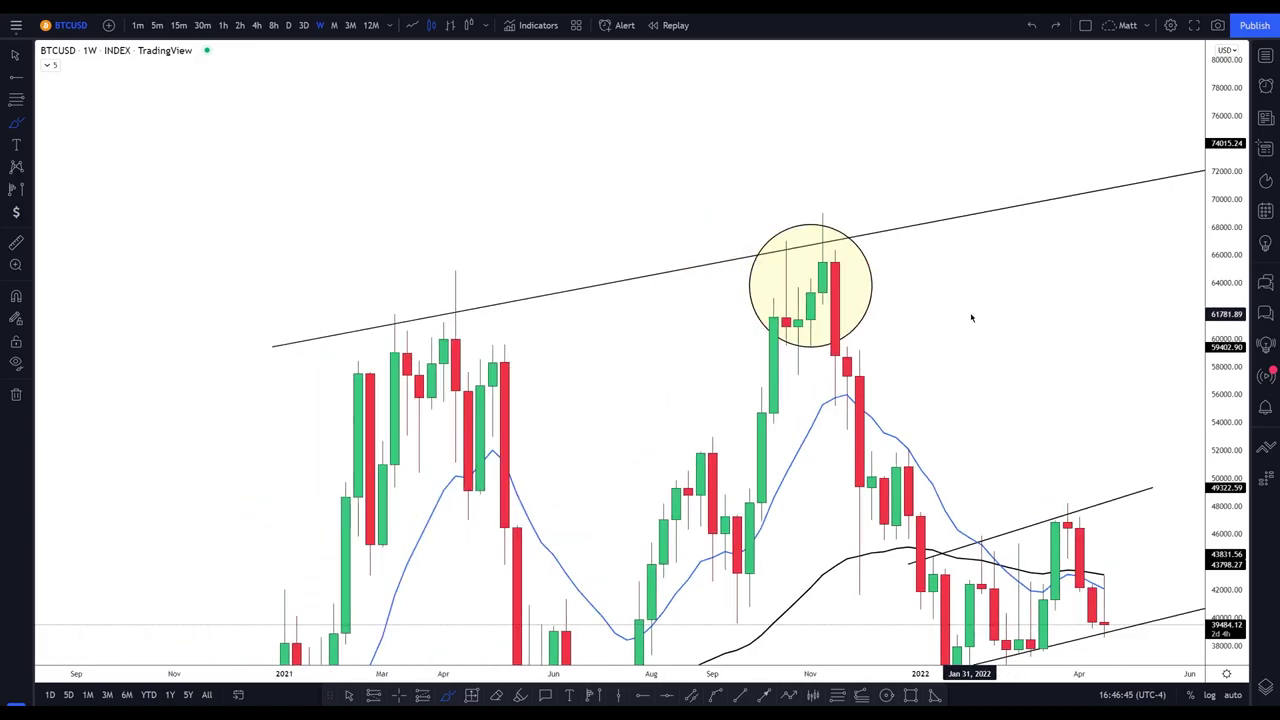
{"action": "scroll", "coordinate": [715, 290], "scroll_direction": "up", "scroll_amount": 1}
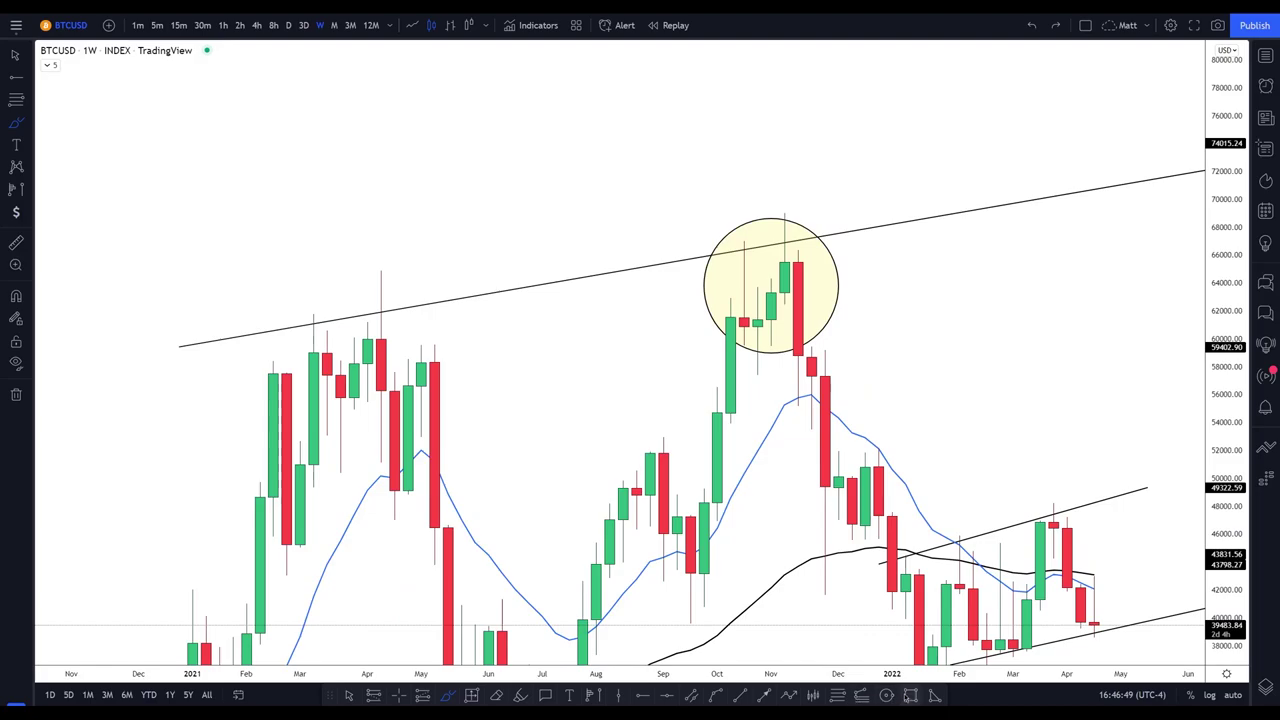
{"action": "left_click", "coordinate": [910, 694]}
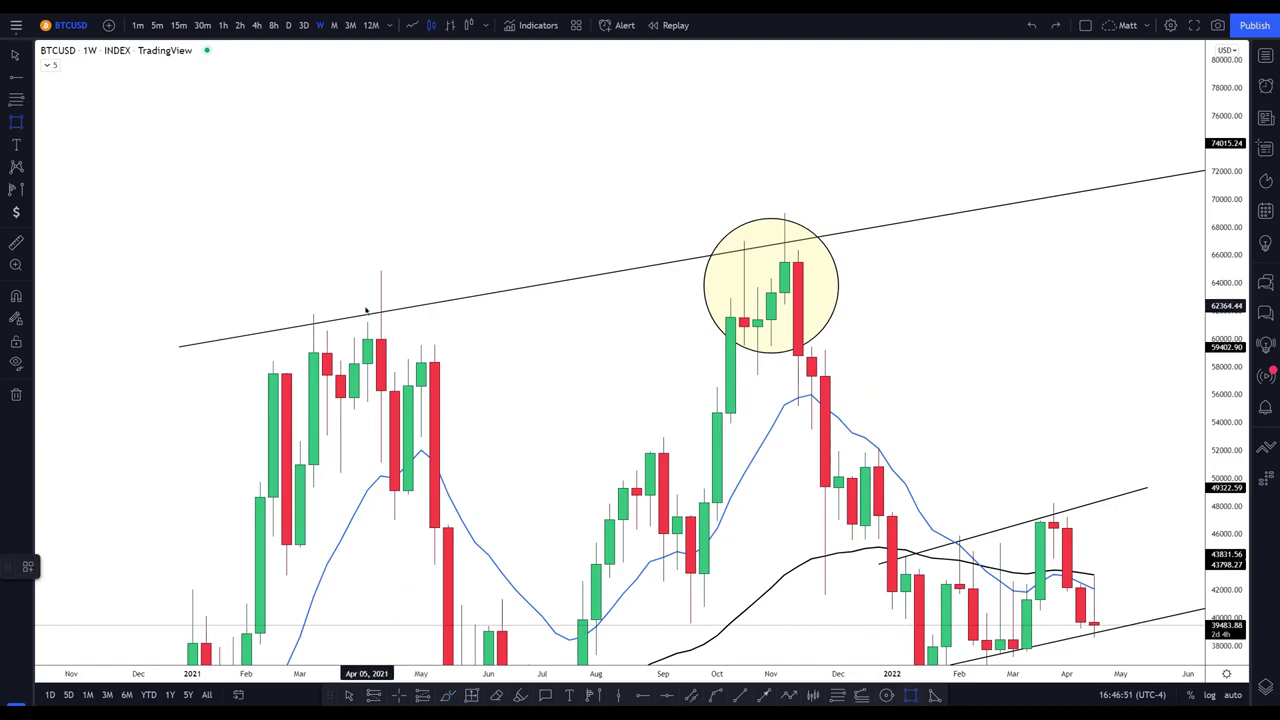
{"action": "mouse_move", "coordinate": [313, 336]}
{"action": "left_mouse_down"}
{"action": "mouse_move", "coordinate": [423, 289]}
{"action": "mouse_move", "coordinate": [1013, 303]}
{"action": "left_mouse_up"}
{"action": "left_click", "coordinate": [523, 634]}
Brush a short horizontal line just above the April 2021 wick high
{"action": "left_click", "coordinate": [447, 695]}
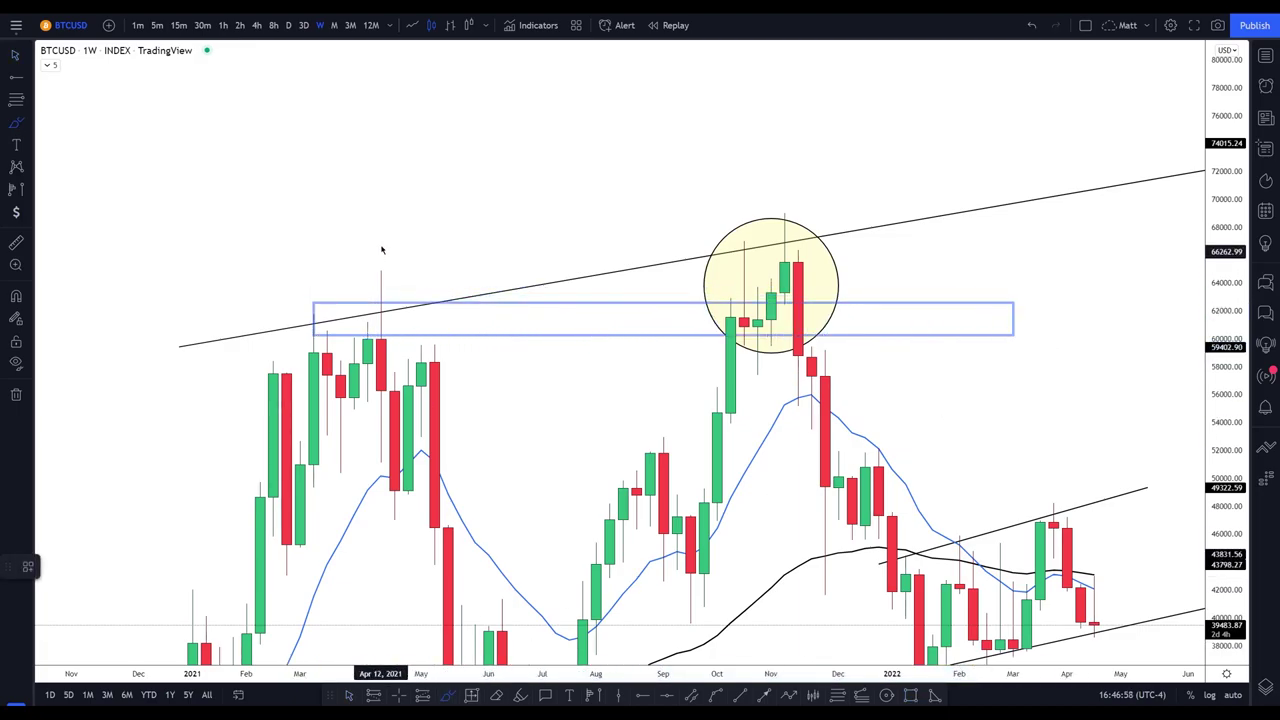
{"action": "left_click_drag", "start_coordinate": [368, 266], "coordinate": [408, 266]}
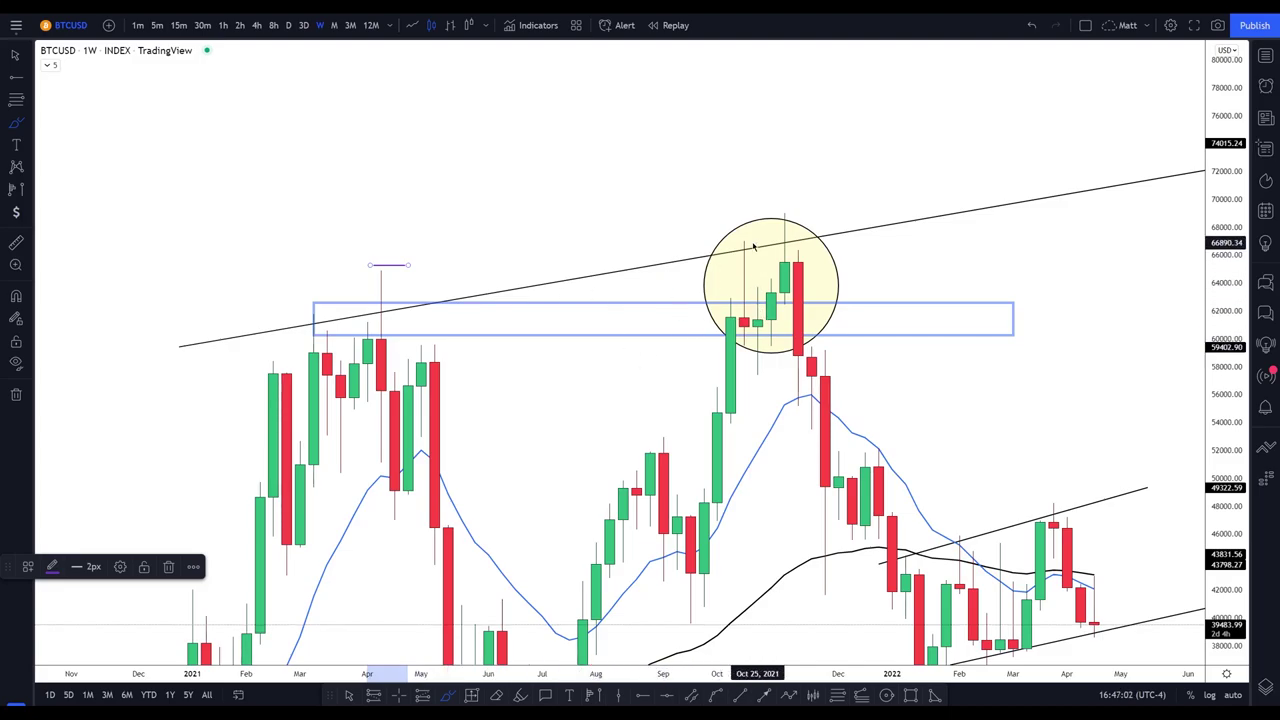
{"action": "scroll", "coordinate": [768, 253], "scroll_direction": "up", "scroll_amount": 2}
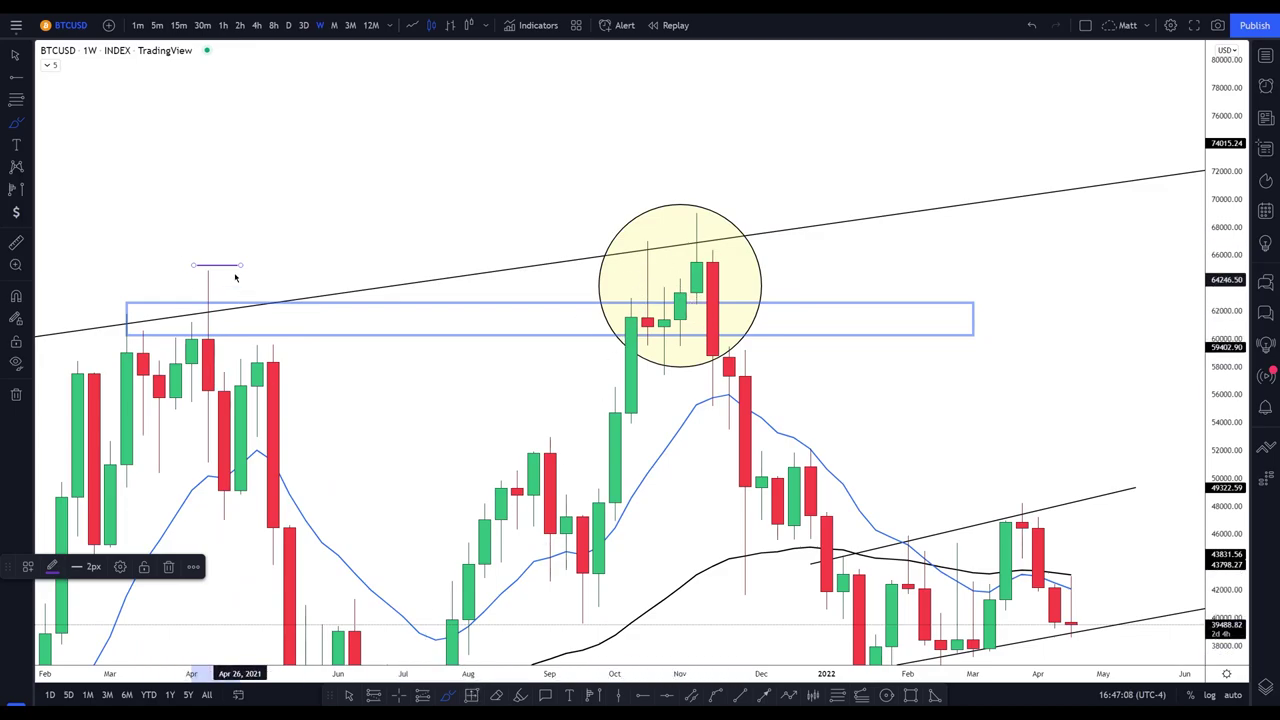
Place a green $ symbol just above the upper trendline, before the circled November 2021 top
{"action": "left_click", "coordinate": [567, 695]}
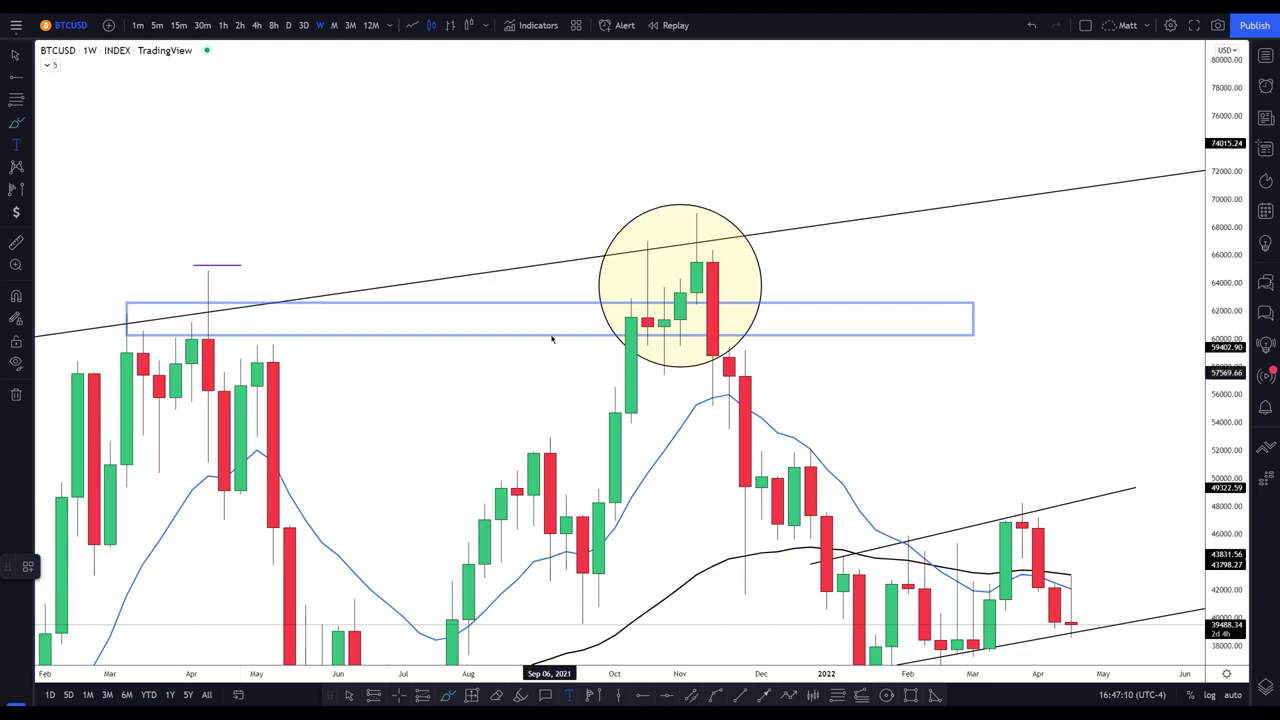
{"action": "left_click", "coordinate": [6, 214]}
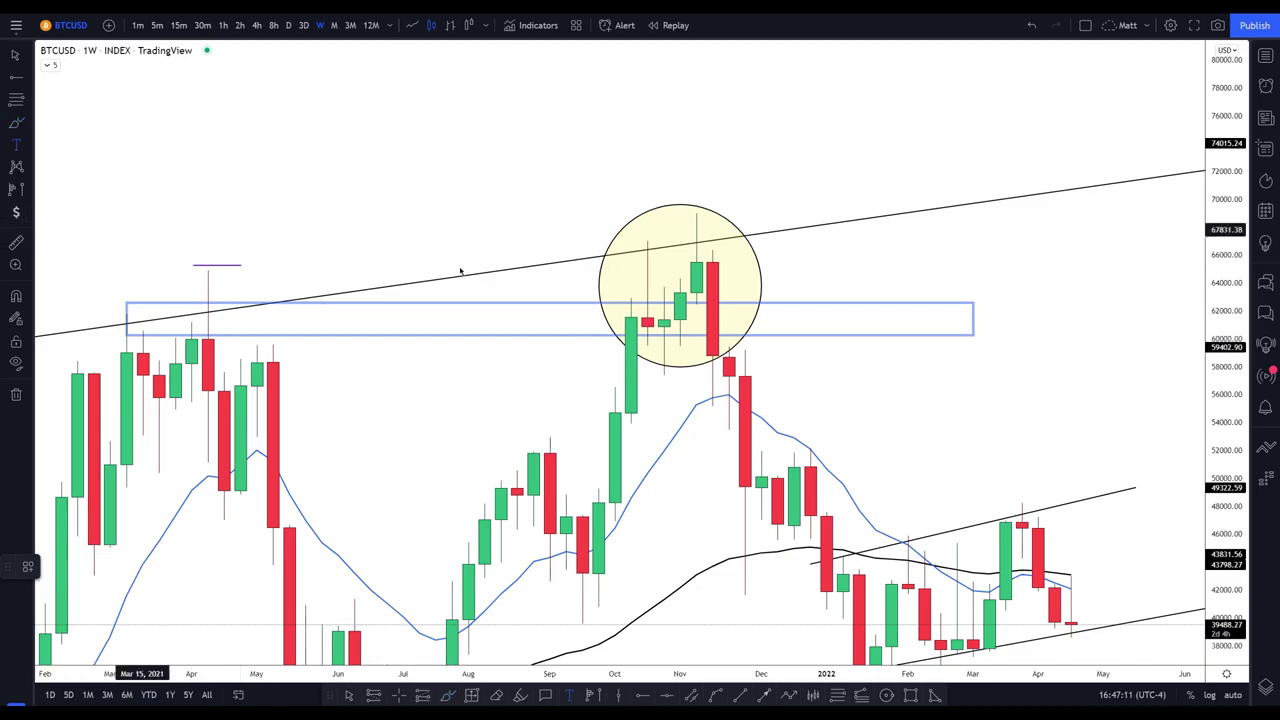
{"action": "left_click", "coordinate": [582, 240]}
{"action": "left_click_drag", "start_coordinate": [582, 242], "coordinate": [566, 235]}
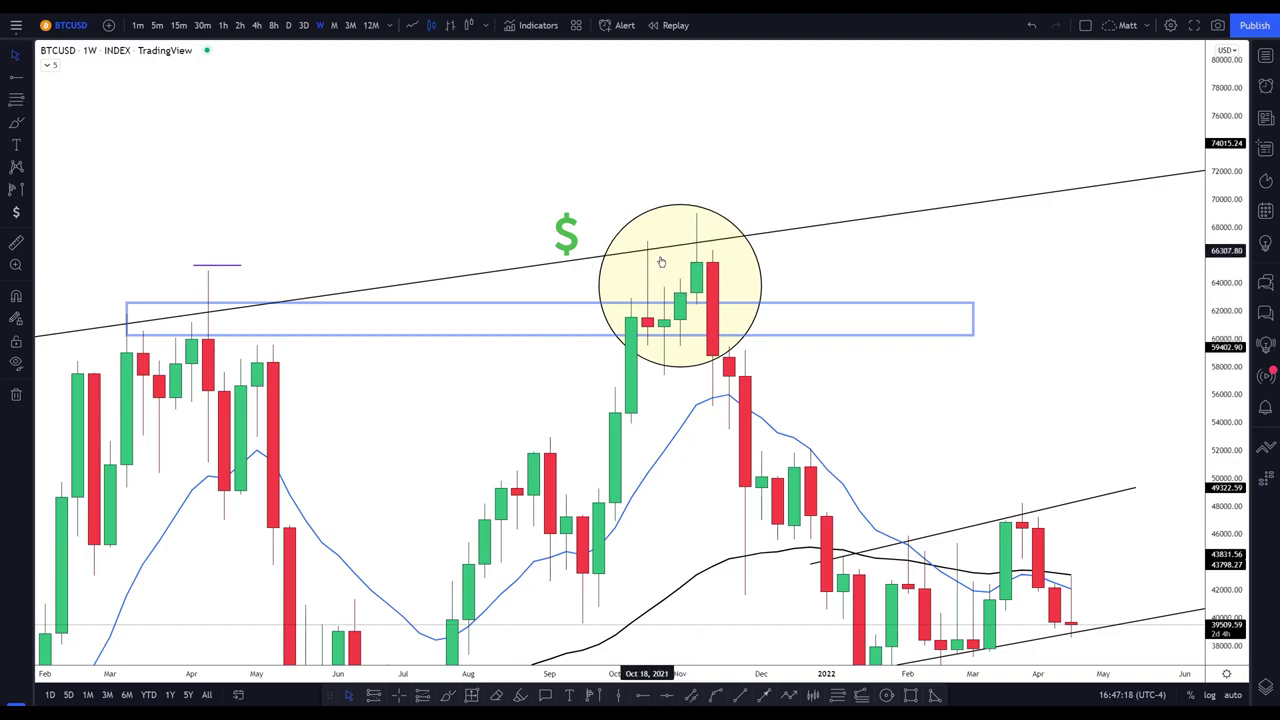
Examine the circled November 2021 top on the monthly timeframe and return to the weekly chart
{"action": "scroll", "coordinate": [840, 380], "scroll_direction": "down", "scroll_amount": 4}
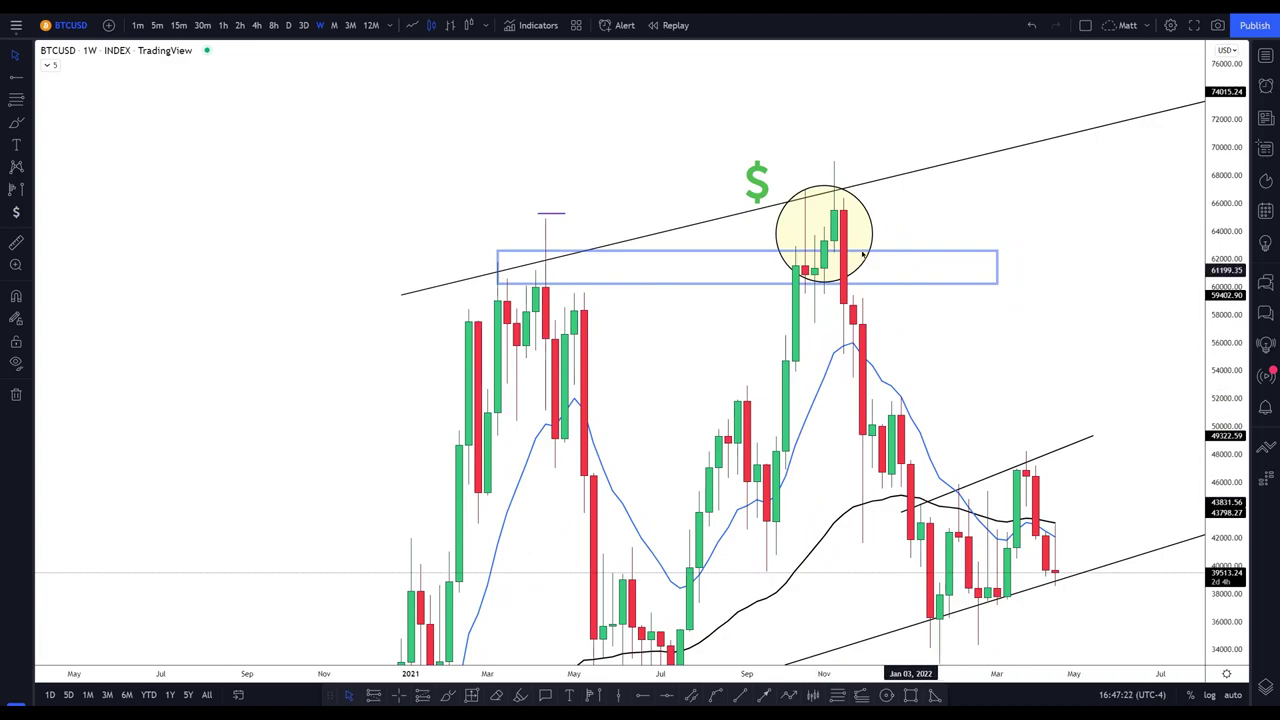
{"action": "scroll", "coordinate": [937, 328], "scroll_direction": "up", "scroll_amount": 2}
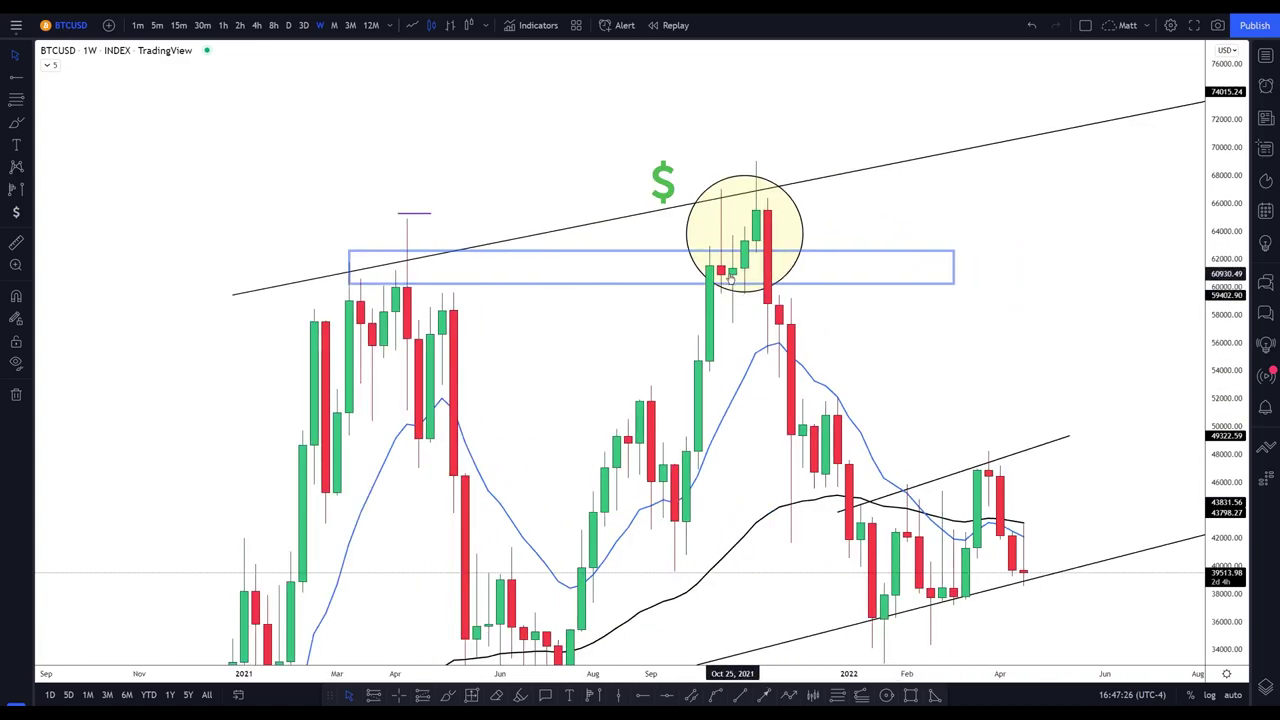
{"action": "scroll", "coordinate": [831, 289], "scroll_direction": "down", "scroll_amount": 5}
{"action": "left_click", "coordinate": [333, 25]}
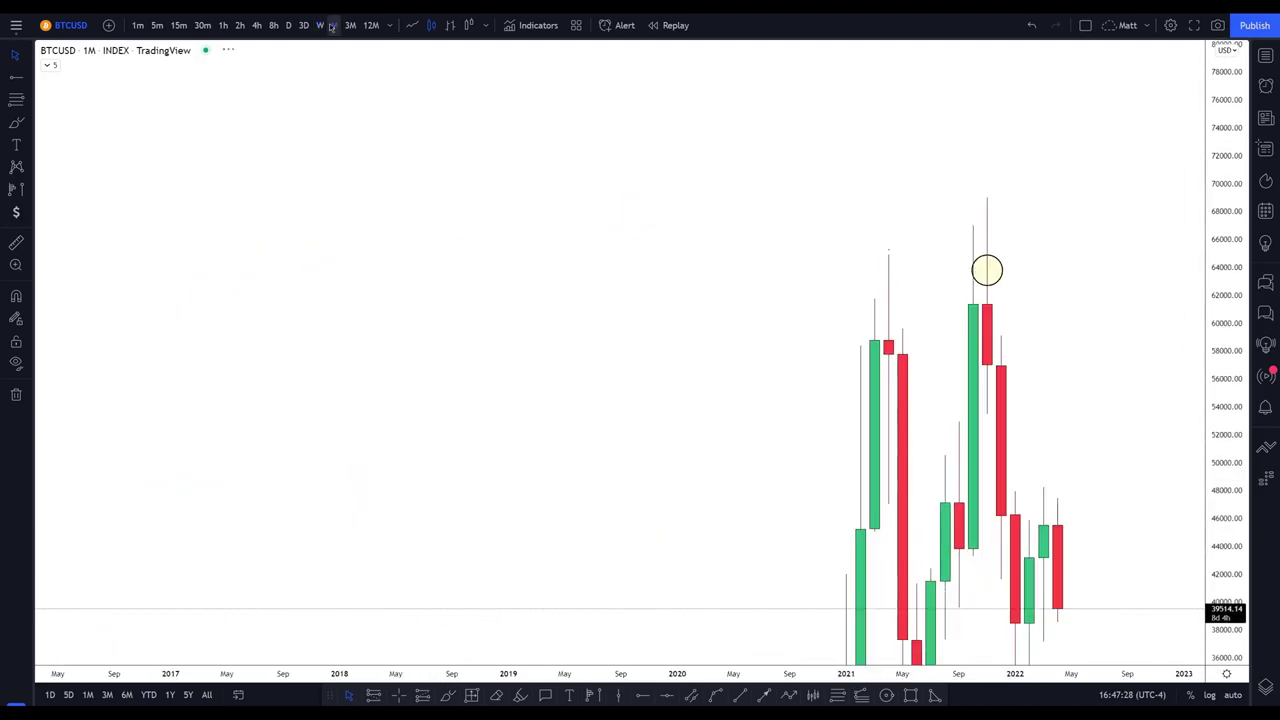
{"action": "scroll", "coordinate": [637, 163], "scroll_direction": "up", "scroll_amount": 5}
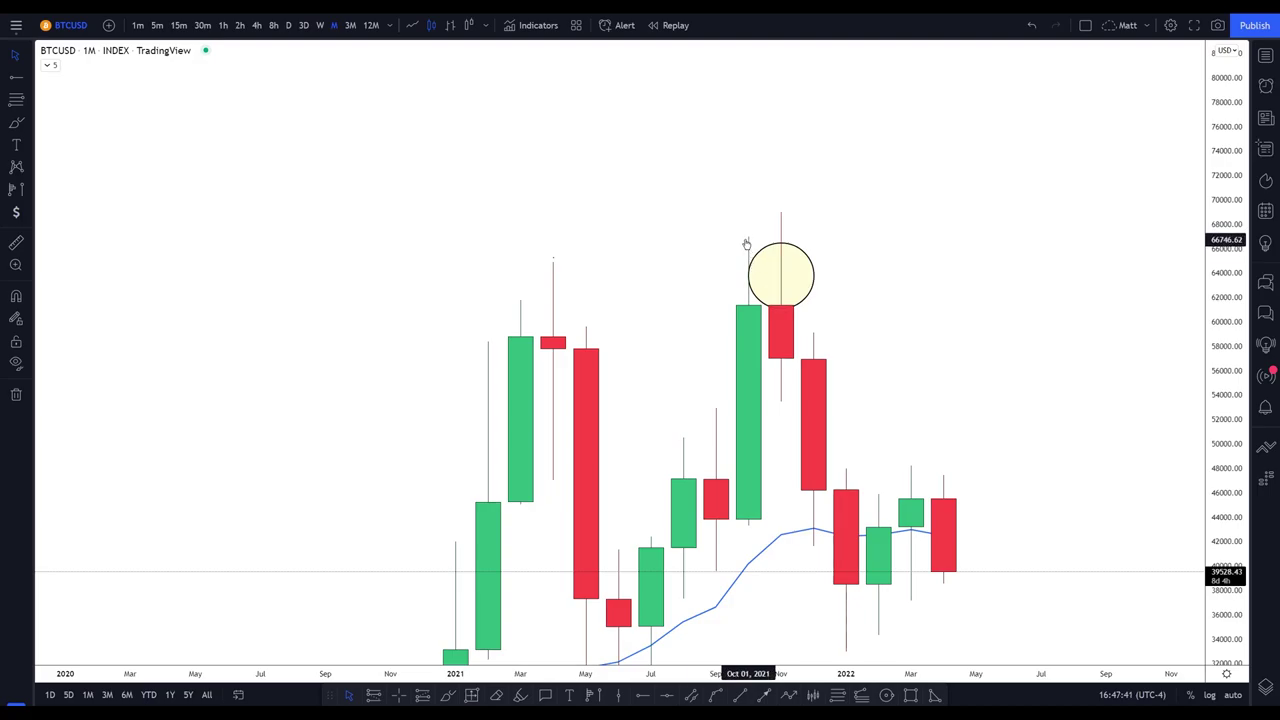
{"action": "scroll", "coordinate": [746, 244], "scroll_direction": "up", "scroll_amount": 1}
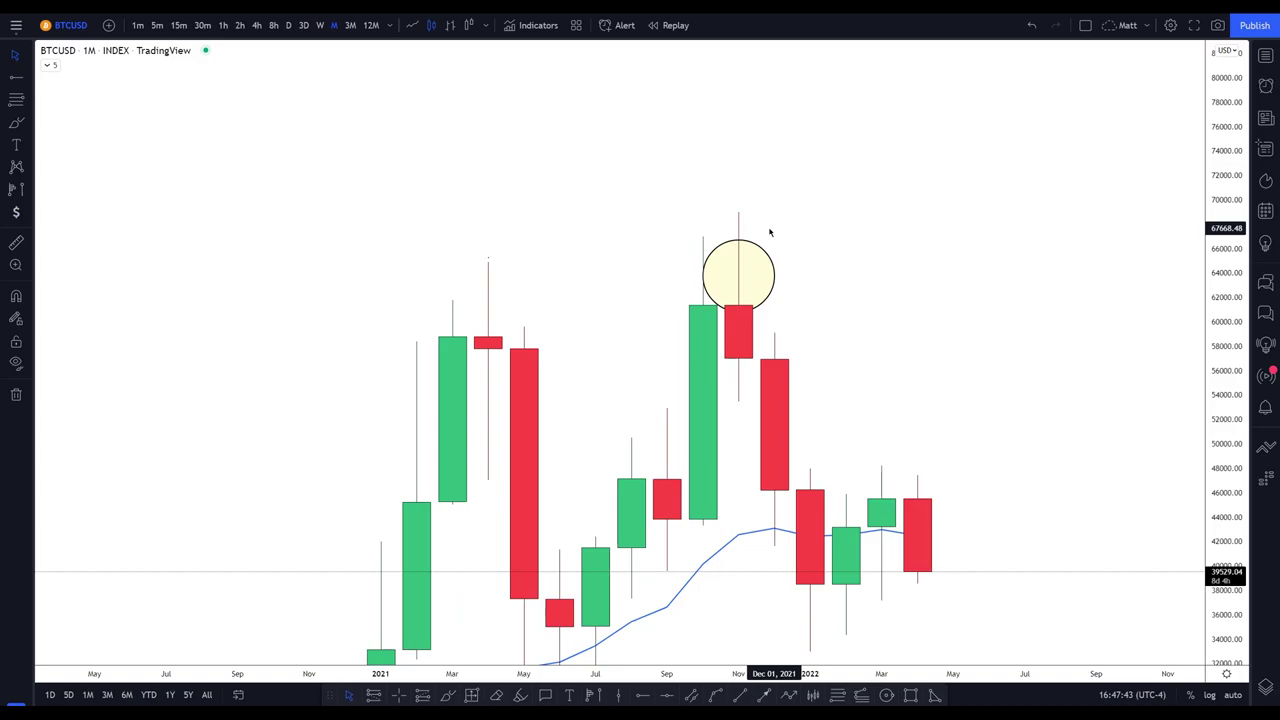
{"action": "type", "text": "1W"}
{"action": "key", "text": "Return"}
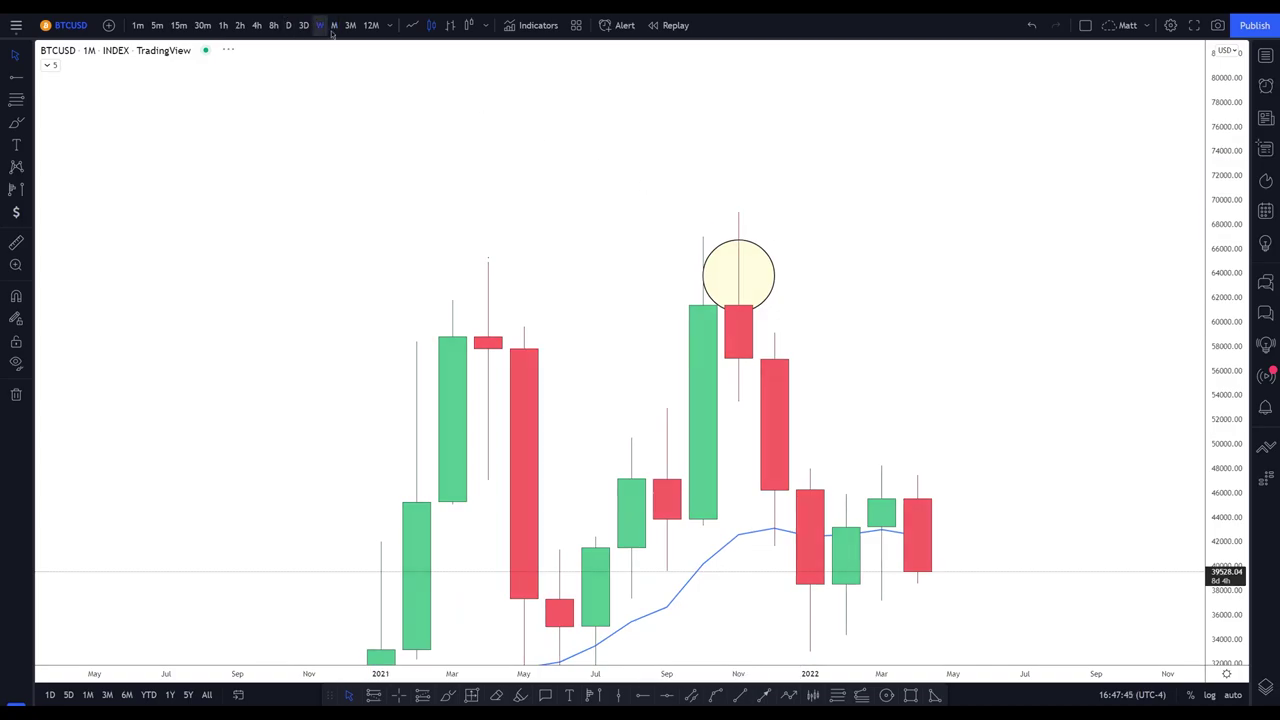
{"action": "scroll", "coordinate": [700, 215], "scroll_direction": "down", "scroll_amount": 2}
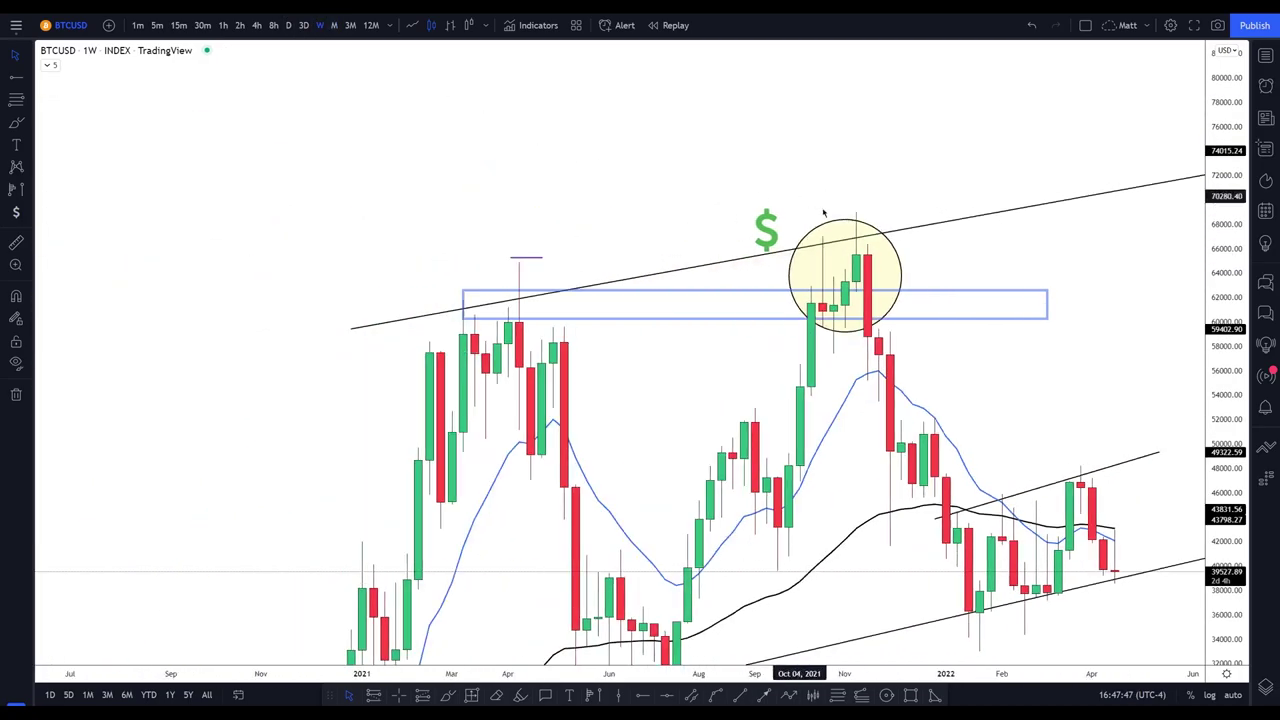